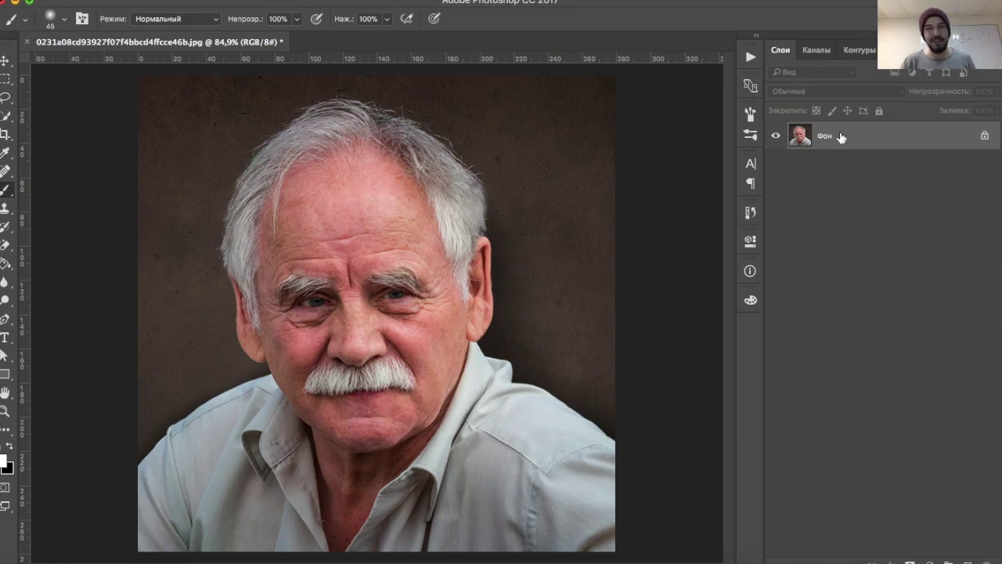
- Duplicate the portrait layer, desaturate the copy, and blend it in Перекрытие (Overlay) mode
{"action": "key", "text": "ctrl+j"}
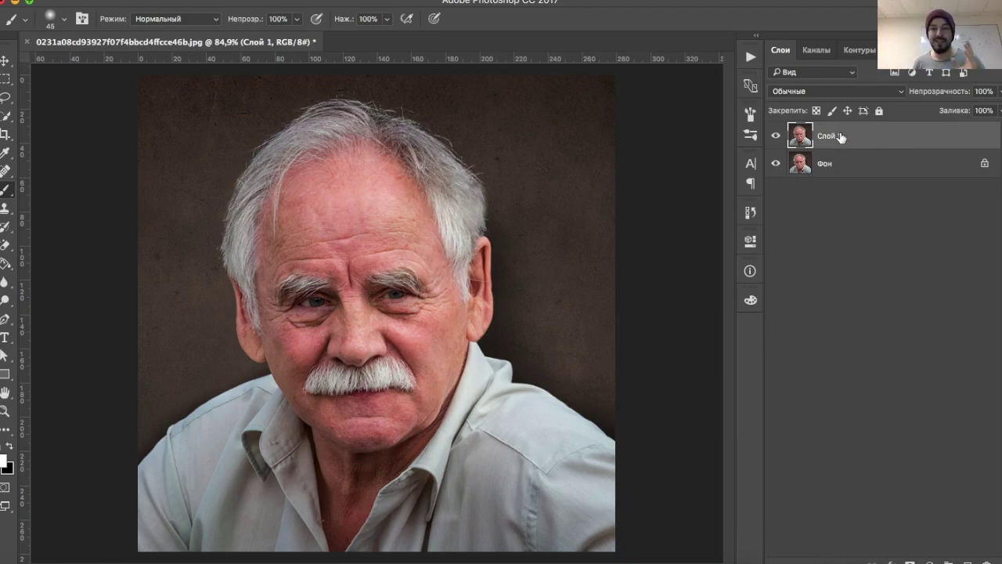
{"action": "key", "text": "ctrl+shift+u"}
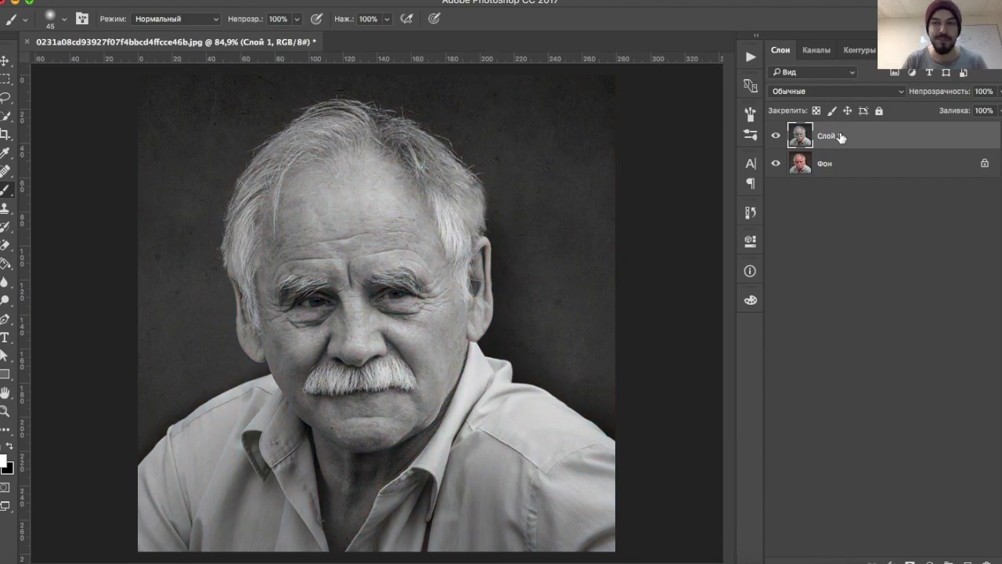
{"action": "left_click", "coordinate": [783, 91]}
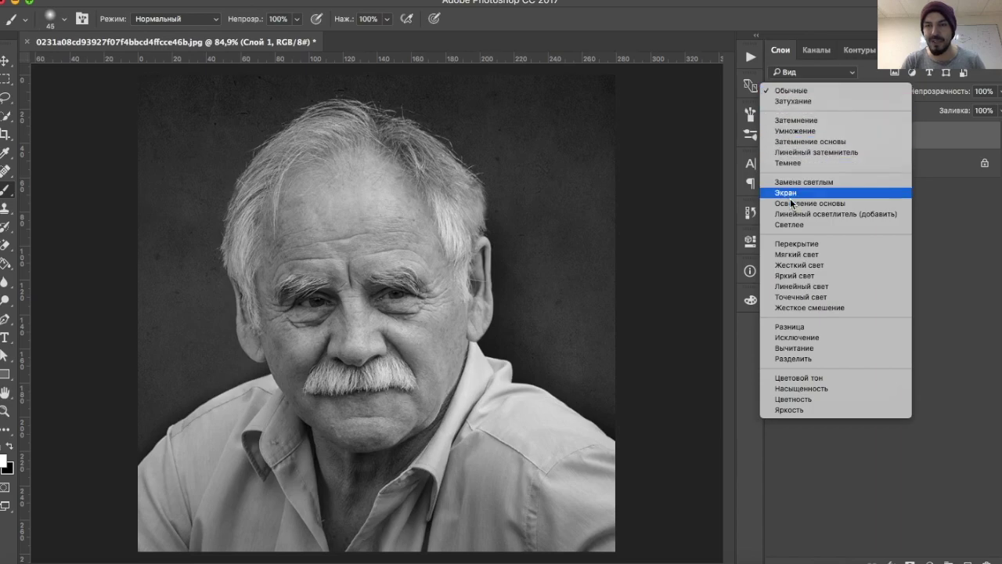
{"action": "left_click", "coordinate": [793, 242]}
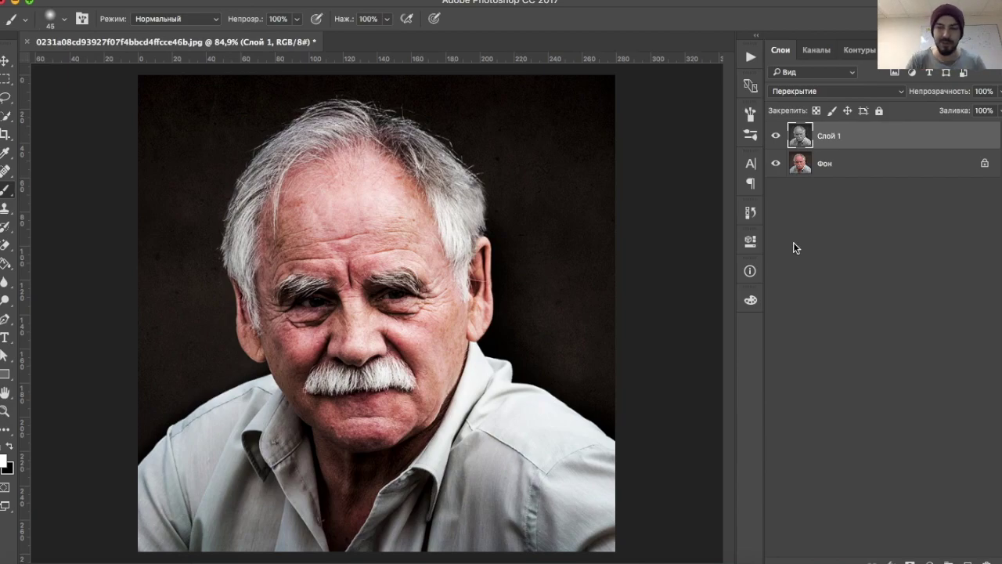
- Apply Levels to Слой 1 (black 39, midtones 0,92, white 252), then add a new empty layer
{"action": "key", "text": "ctrl+l"}
{"action": "left_click_drag", "start_coordinate": [803, 198], "coordinate": [844, 203]}
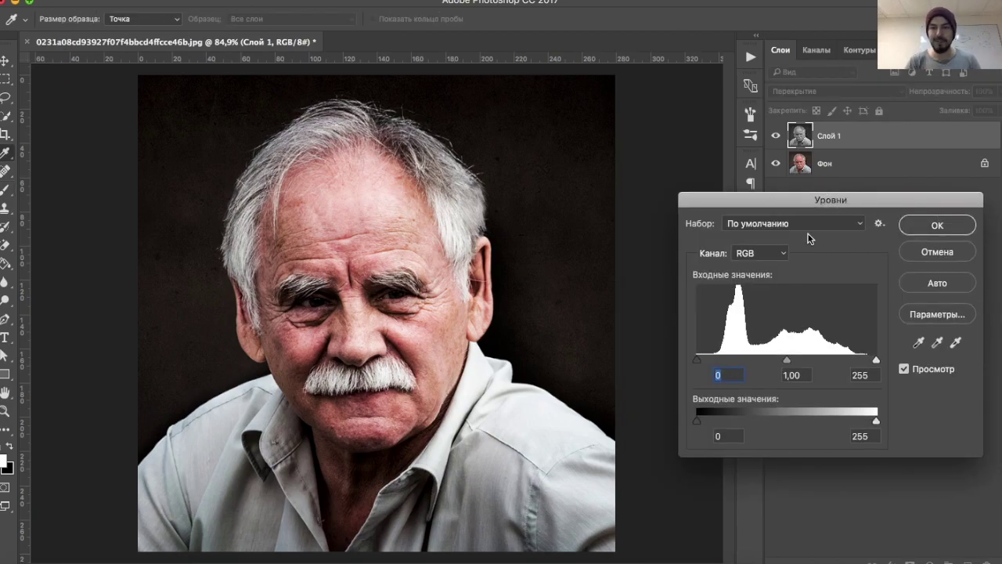
{"action": "left_click_drag", "start_coordinate": [697, 359], "coordinate": [720, 364]}
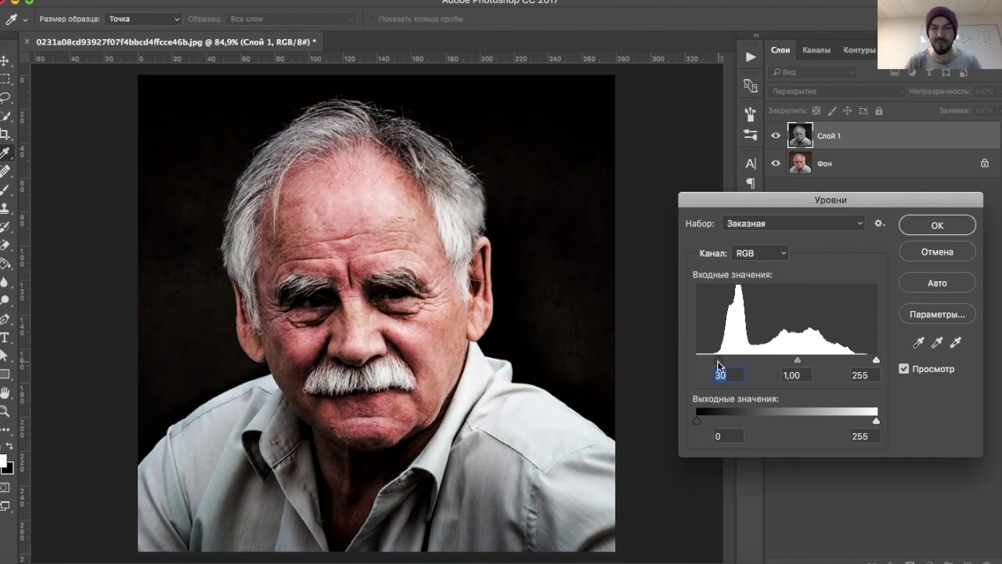
{"action": "mouse_move", "coordinate": [798, 360]}
{"action": "left_mouse_down"}
{"action": "mouse_move", "coordinate": [824, 362]}
{"action": "mouse_move", "coordinate": [798, 363]}
{"action": "left_mouse_up"}
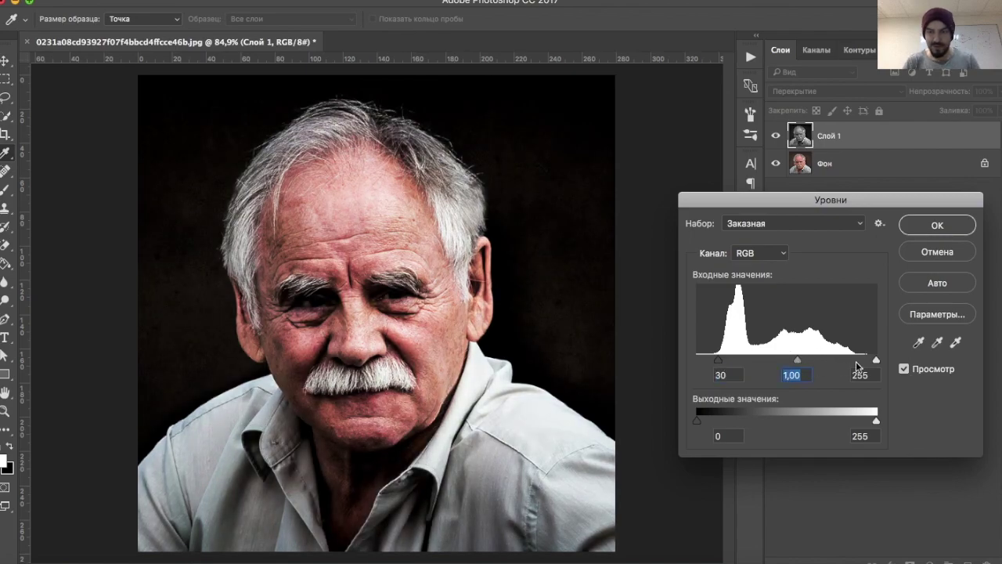
{"action": "mouse_move", "coordinate": [876, 360]}
{"action": "left_mouse_down"}
{"action": "mouse_move", "coordinate": [851, 358]}
{"action": "mouse_move", "coordinate": [874, 360]}
{"action": "left_mouse_up"}
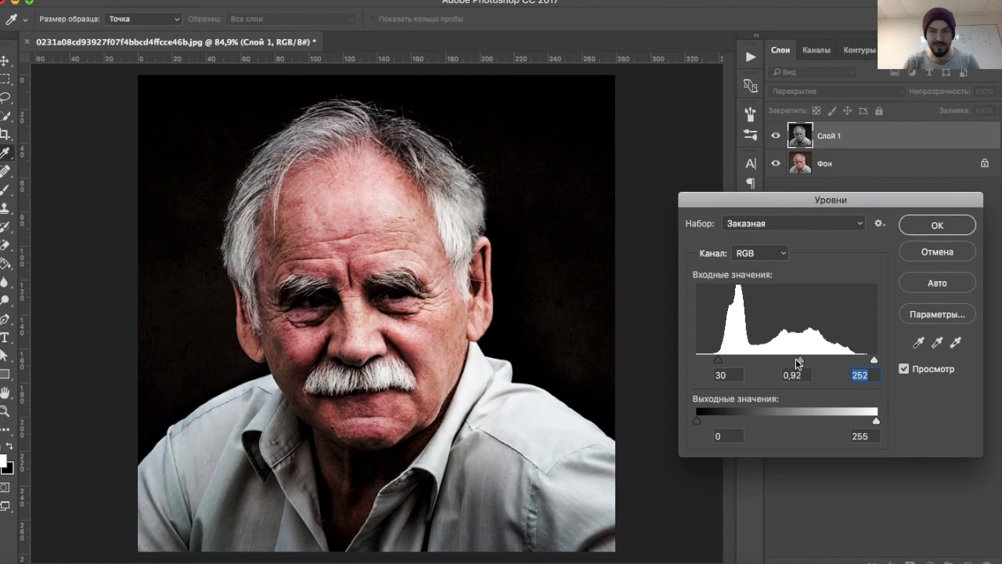
{"action": "left_click_drag", "start_coordinate": [799, 362], "coordinate": [802, 362]}
{"action": "left_click", "coordinate": [724, 363]}
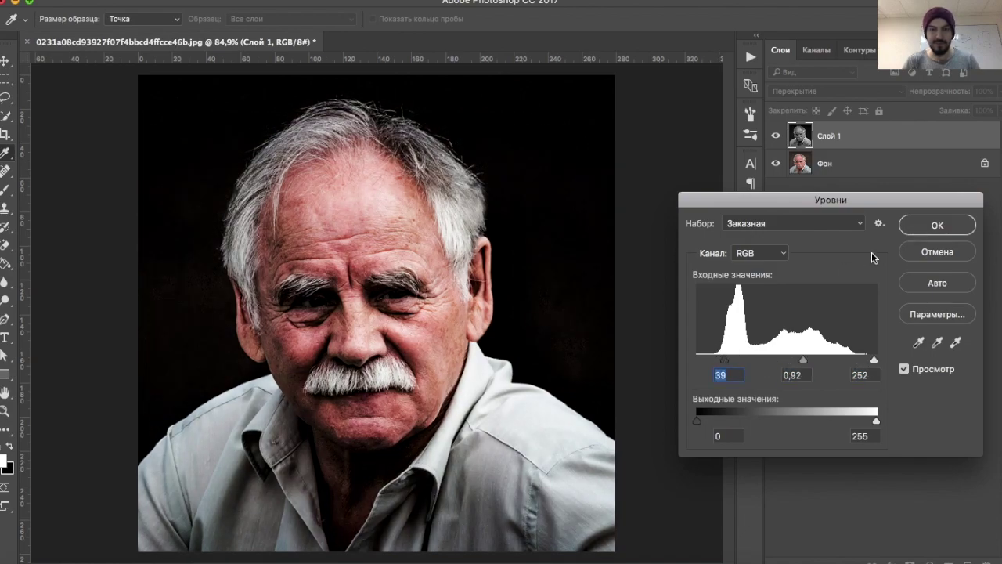
{"action": "left_click", "coordinate": [920, 229]}
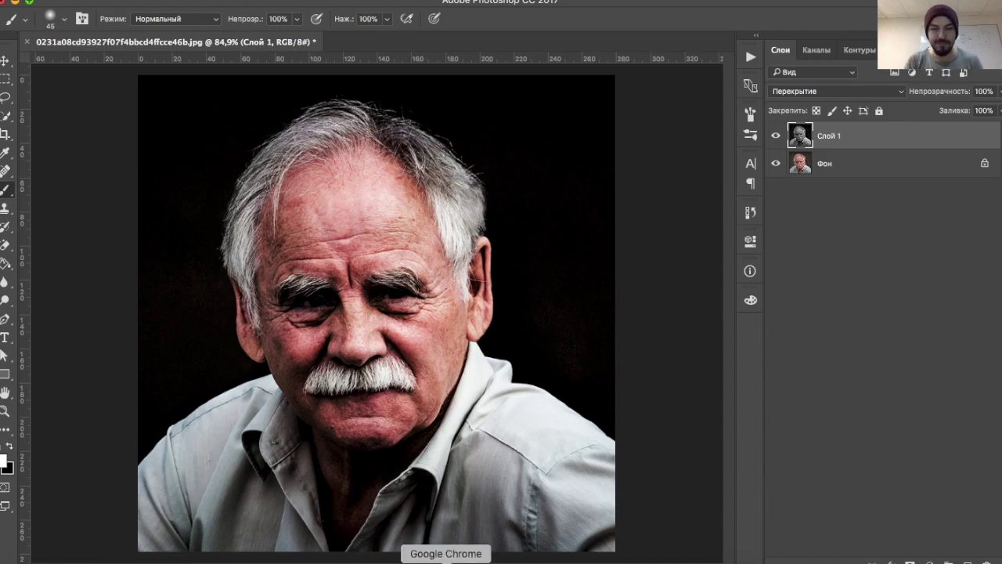
{"action": "left_click", "coordinate": [968, 562]}
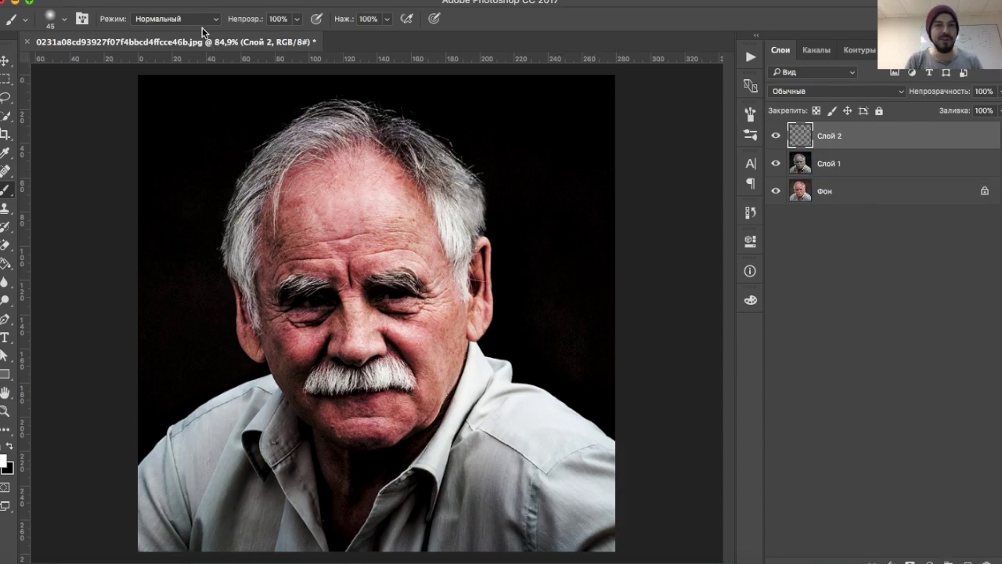
- Apply Image to Слой 2 using the merged Синий channel in Умножение mode at 100%
{"action": "left_click", "coordinate": [248, 1]}
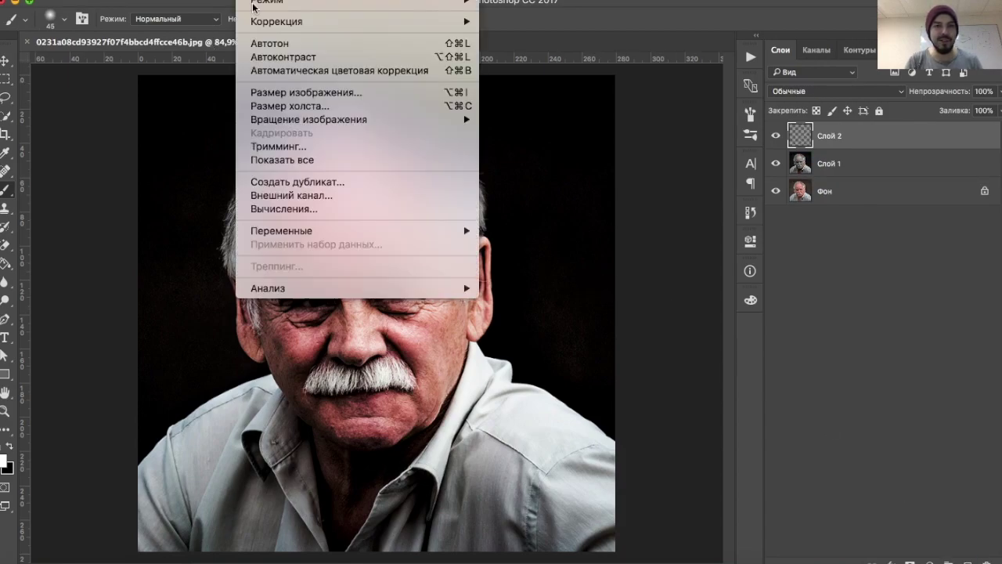
{"action": "left_click", "coordinate": [291, 195]}
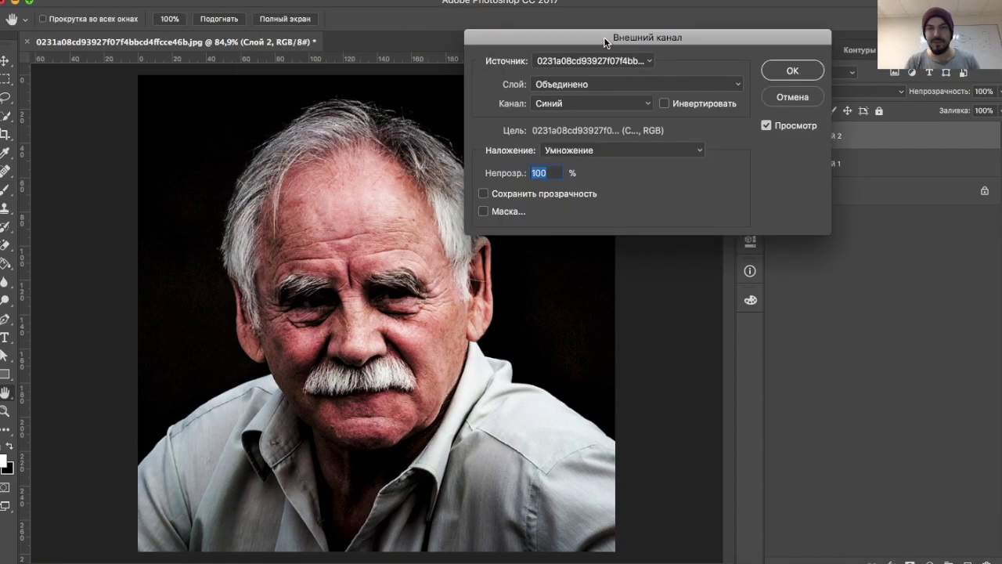
{"action": "left_click_drag", "start_coordinate": [604, 36], "coordinate": [713, 71]}
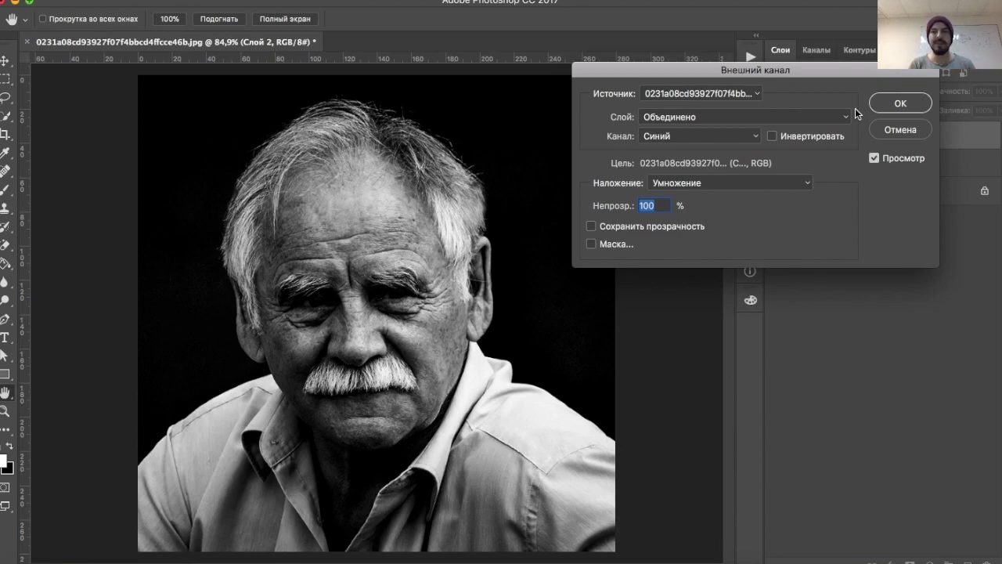
{"action": "left_click", "coordinate": [890, 107]}
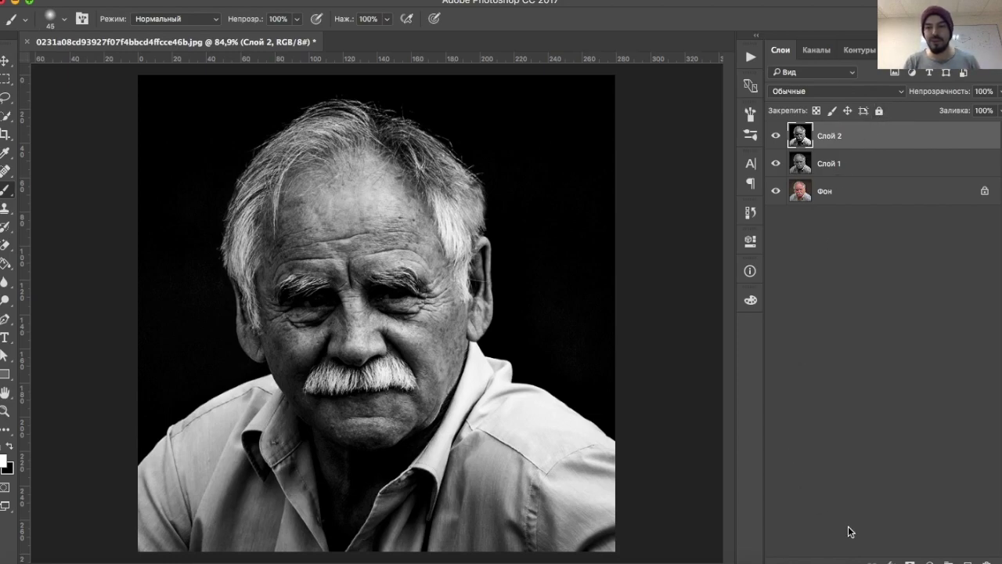
- Set Слой 2 to Умножение (Multiply) blending at 60% opacity
{"action": "left_click", "coordinate": [828, 91]}
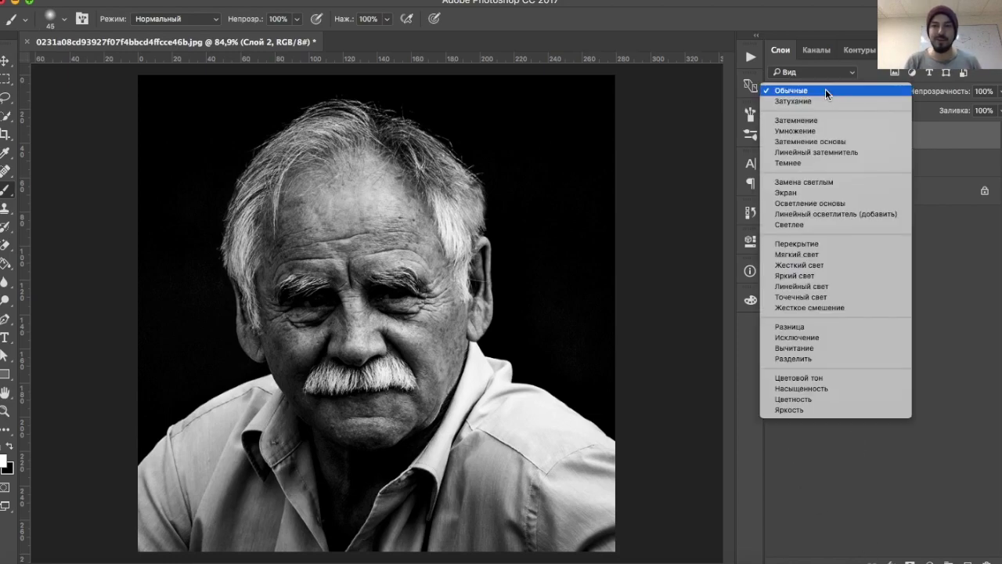
{"action": "left_click", "coordinate": [811, 131]}
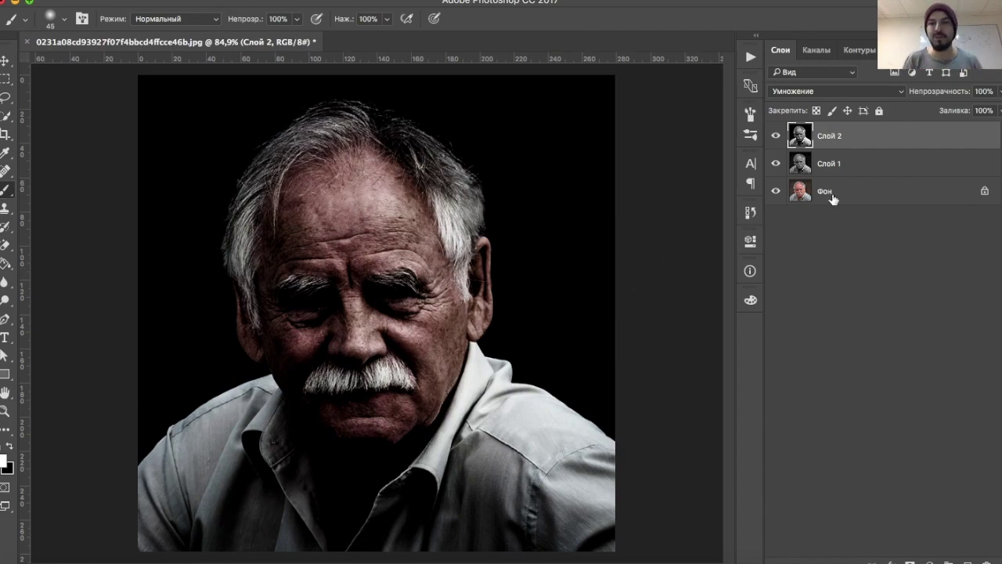
{"action": "left_click", "coordinate": [982, 91]}
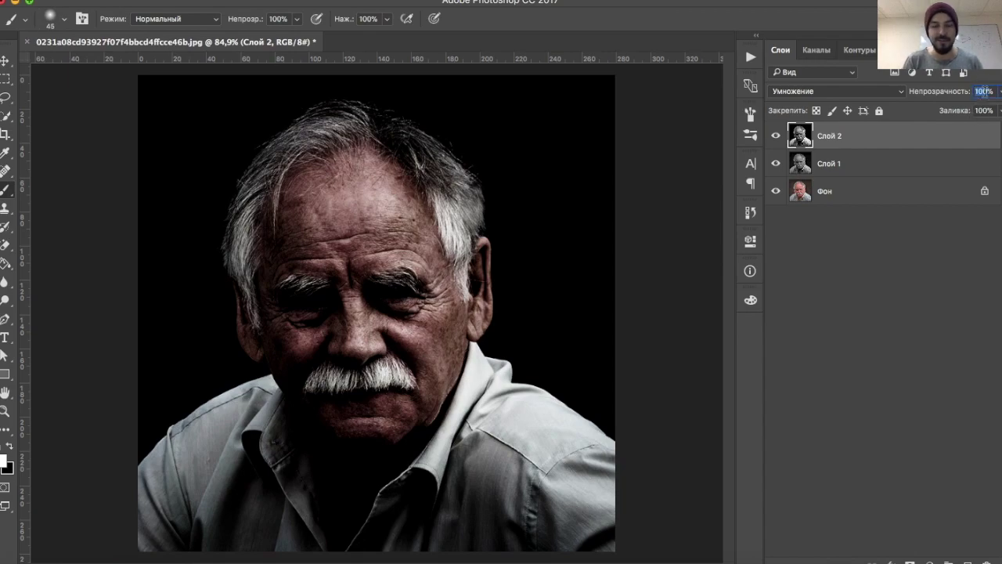
{"action": "type", "text": "60"}
{"action": "key", "text": "Return"}
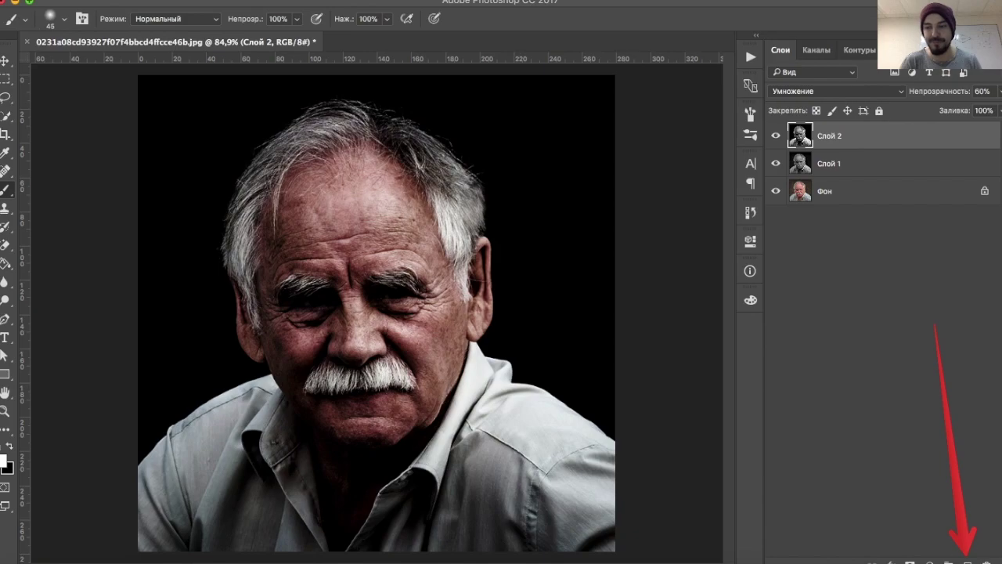
- Add Слой 3 filled with 50% серого and blend it in Мягкий свет (Soft Light) mode
{"action": "left_click", "coordinate": [967, 562]}
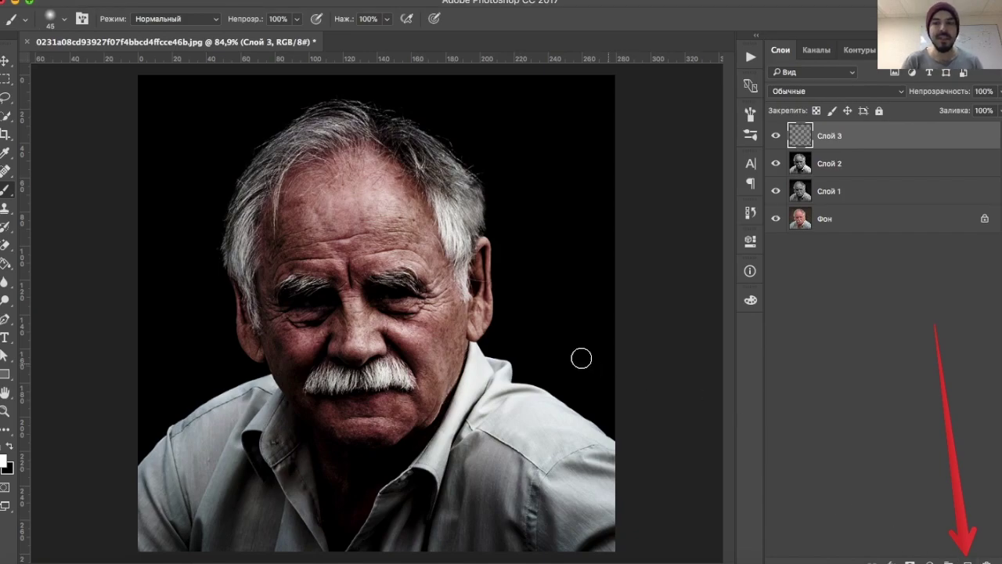
{"action": "left_click", "coordinate": [188, 2]}
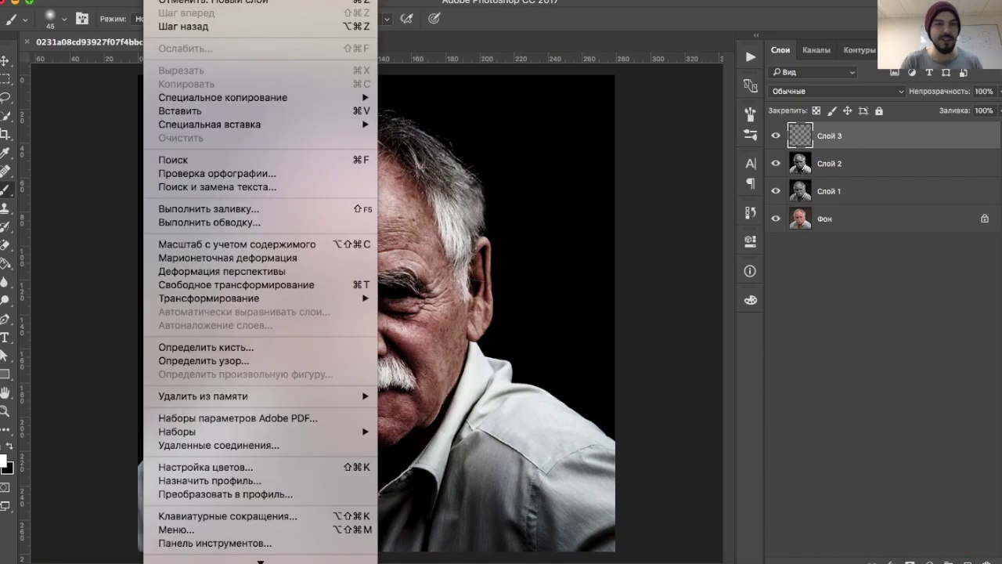
{"action": "left_click", "coordinate": [194, 209]}
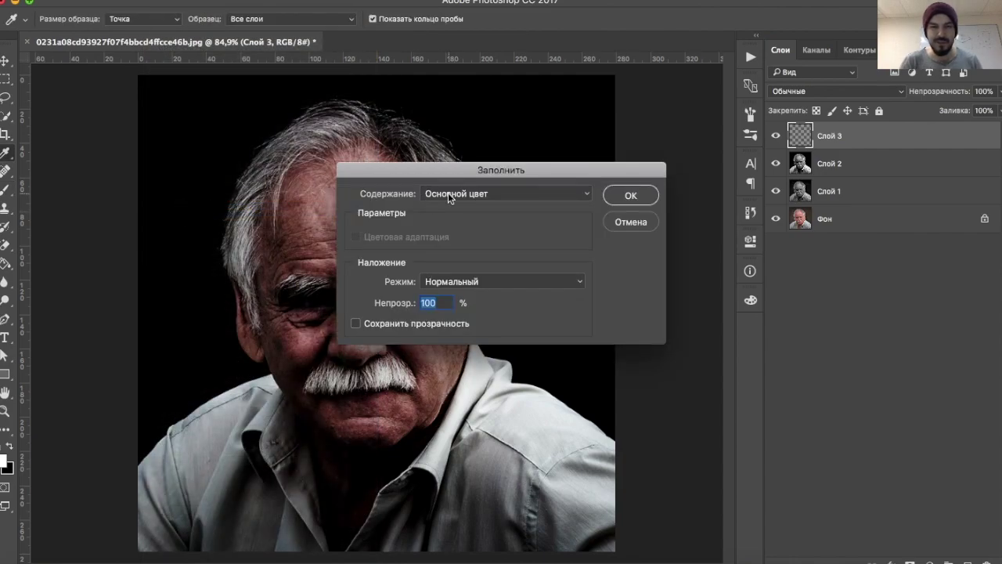
{"action": "left_click", "coordinate": [448, 192]}
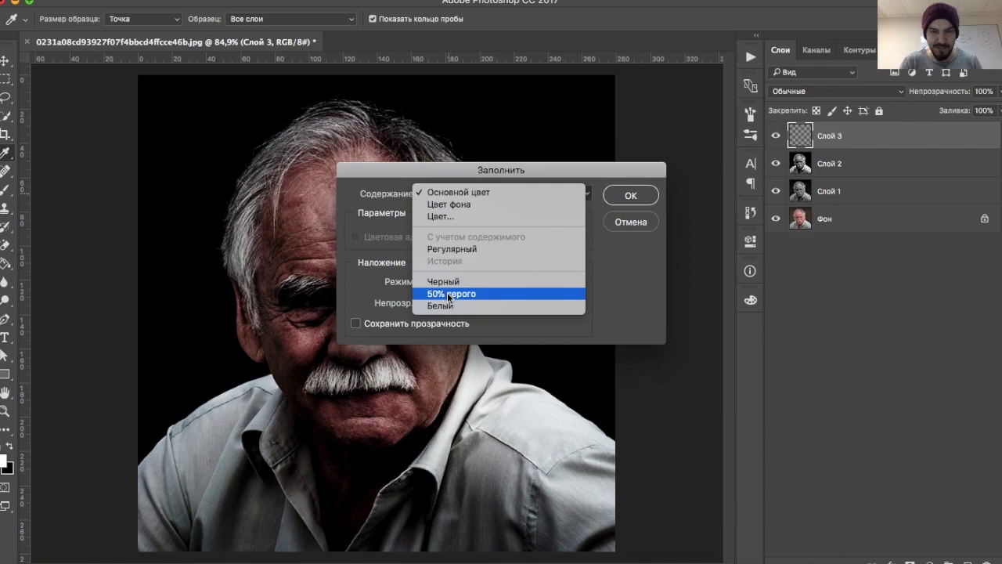
{"action": "left_click", "coordinate": [449, 296]}
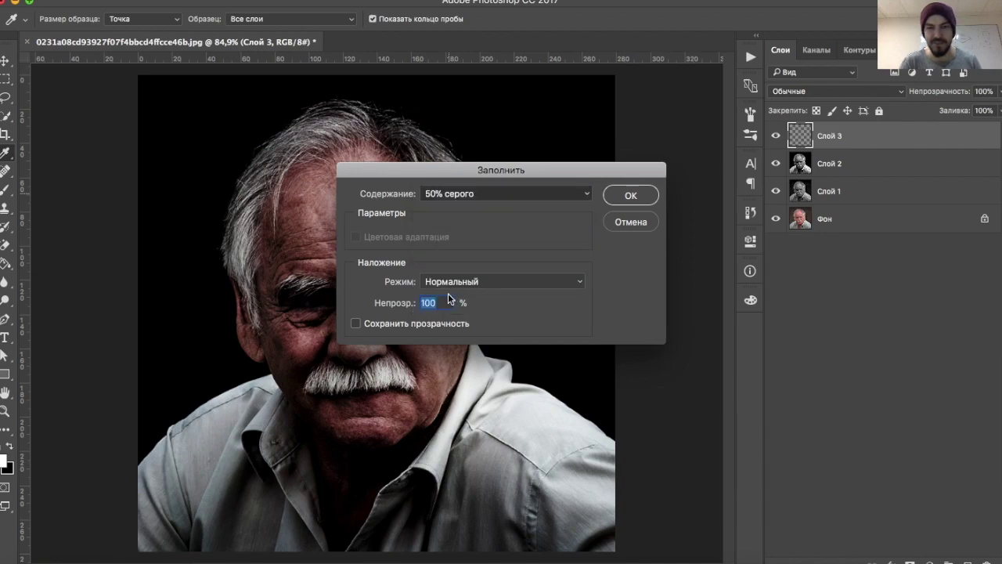
{"action": "left_click", "coordinate": [607, 195]}
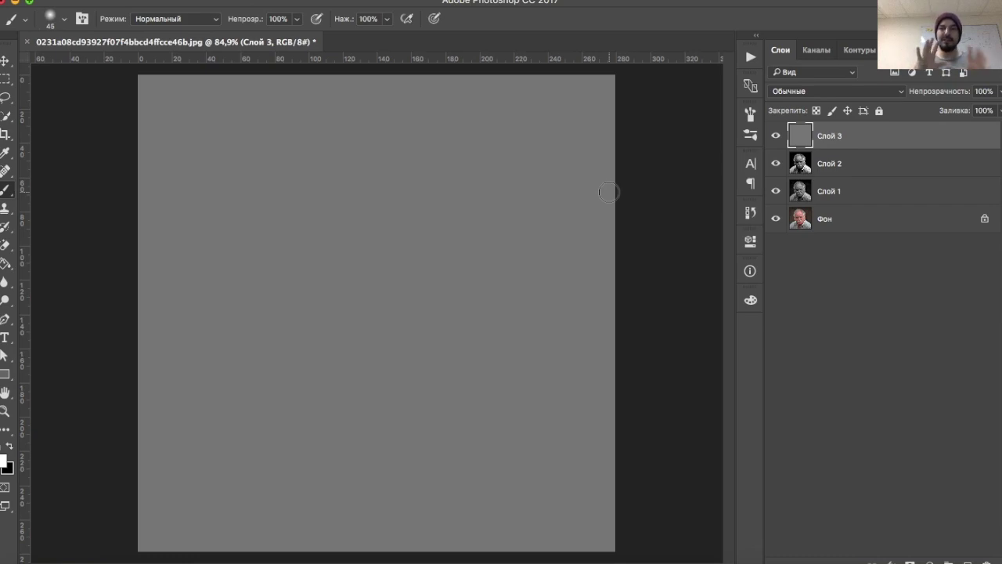
{"action": "left_click", "coordinate": [826, 93]}
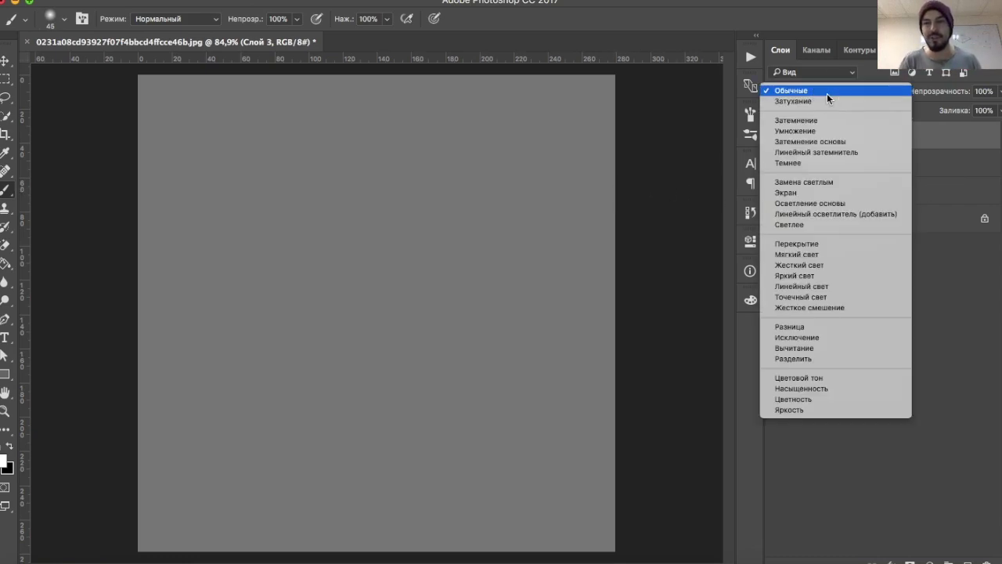
{"action": "left_click", "coordinate": [810, 256]}
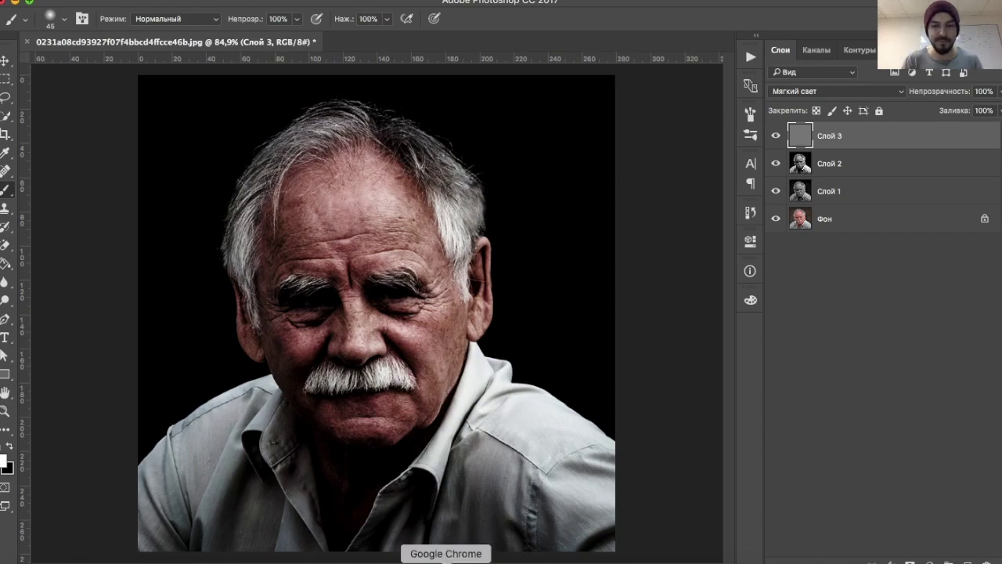
- Set up the Dodge tool with Средние тона range, 25% exposure and a 46 px brush
{"action": "left_click", "coordinate": [6, 302]}
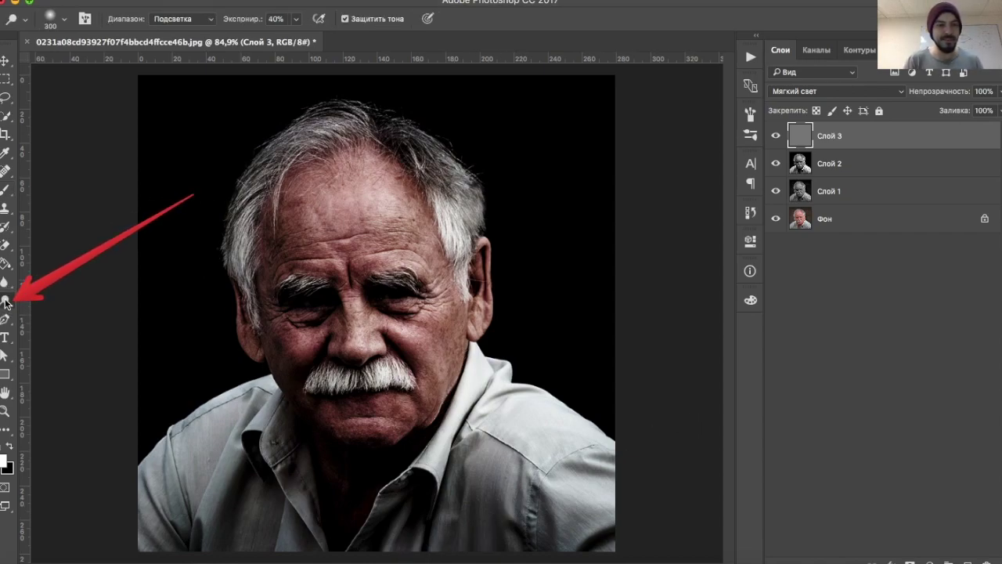
{"action": "right_click", "coordinate": [5, 302]}
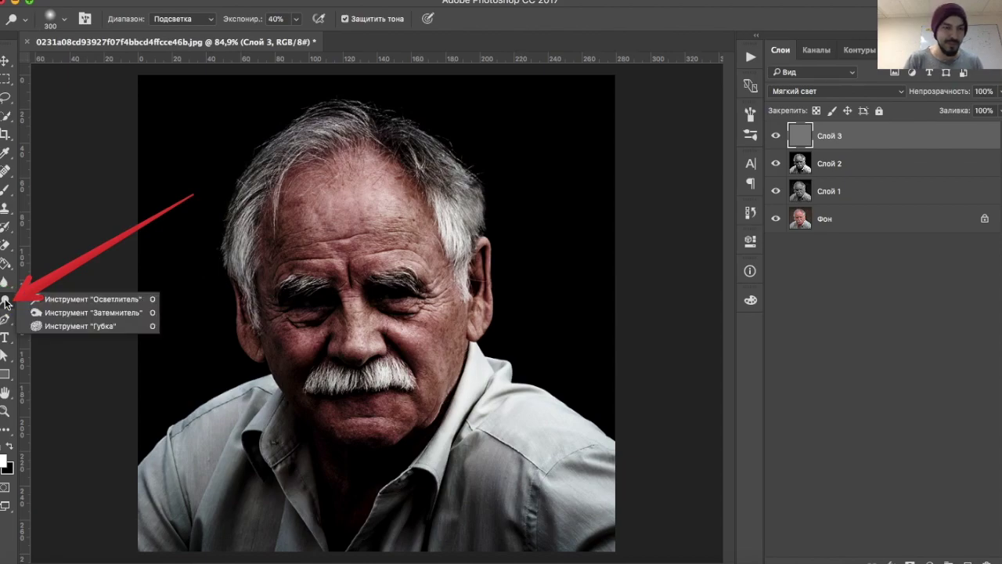
{"action": "left_click", "coordinate": [75, 302]}
{"action": "left_click", "coordinate": [276, 19]}
{"action": "type", "text": "25"}
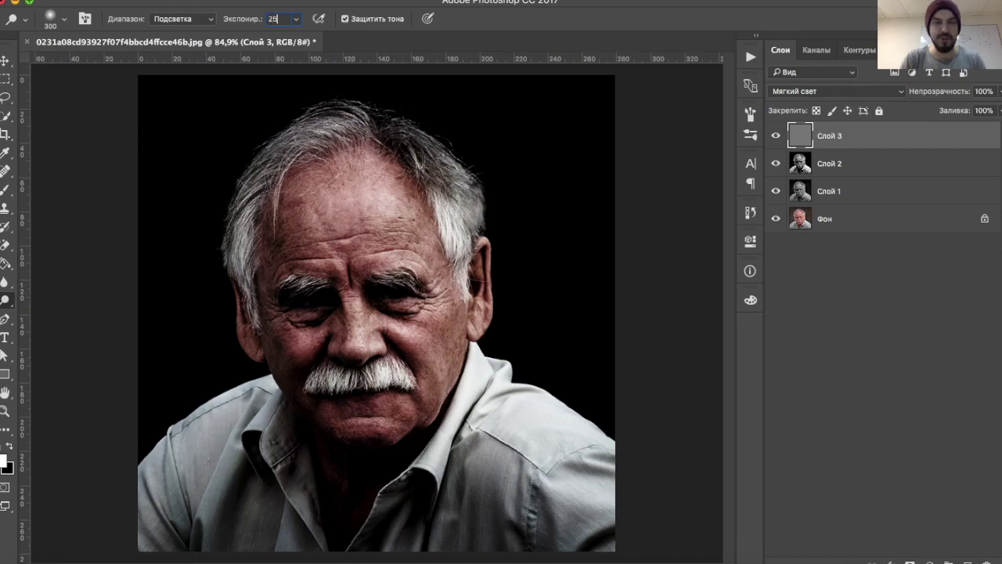
{"action": "left_click", "coordinate": [204, 19]}
{"action": "left_click", "coordinate": [186, 8]}
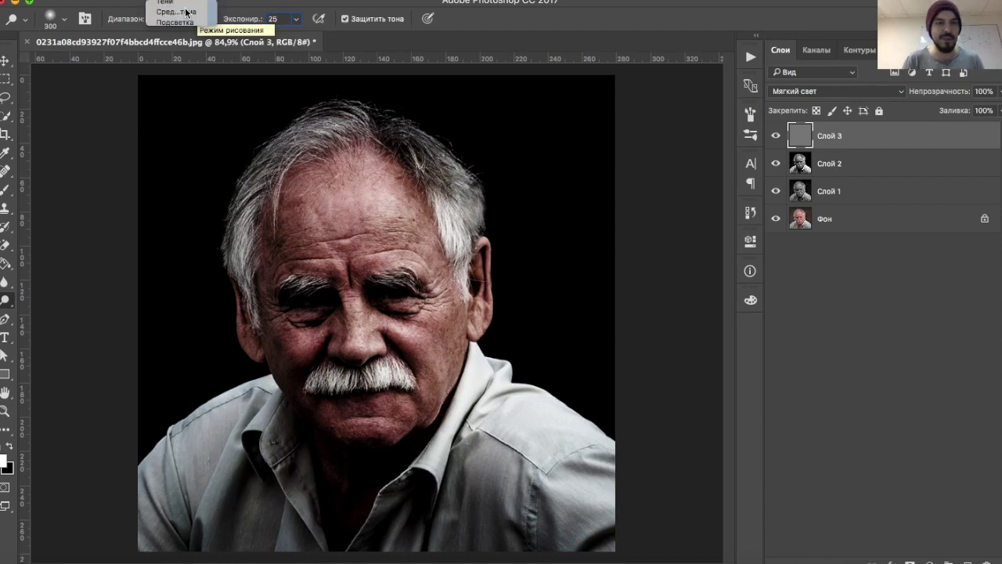
{"action": "right_click", "coordinate": [332, 278]}
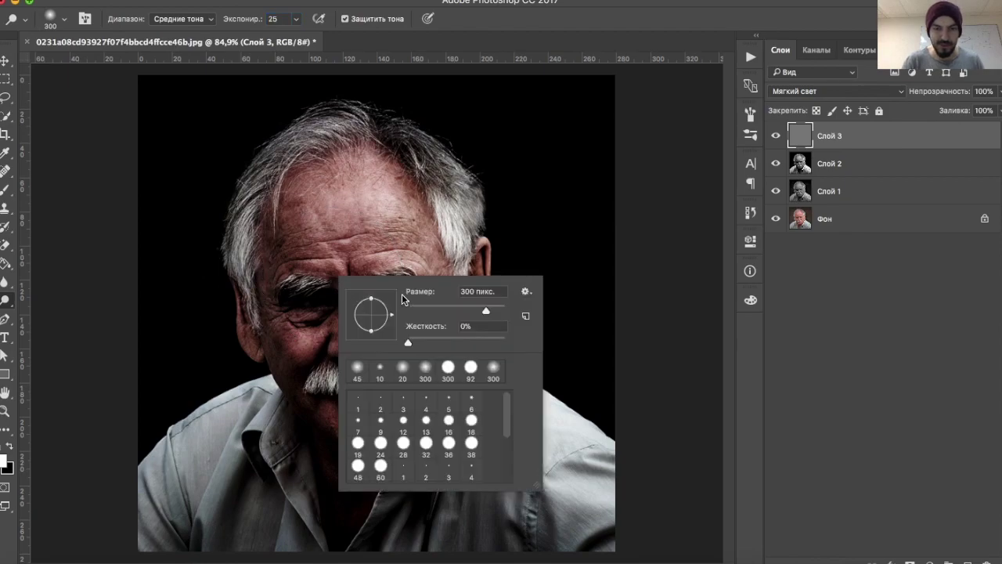
{"action": "left_click", "coordinate": [415, 310]}
{"action": "left_click_drag", "start_coordinate": [420, 310], "coordinate": [432, 310]}
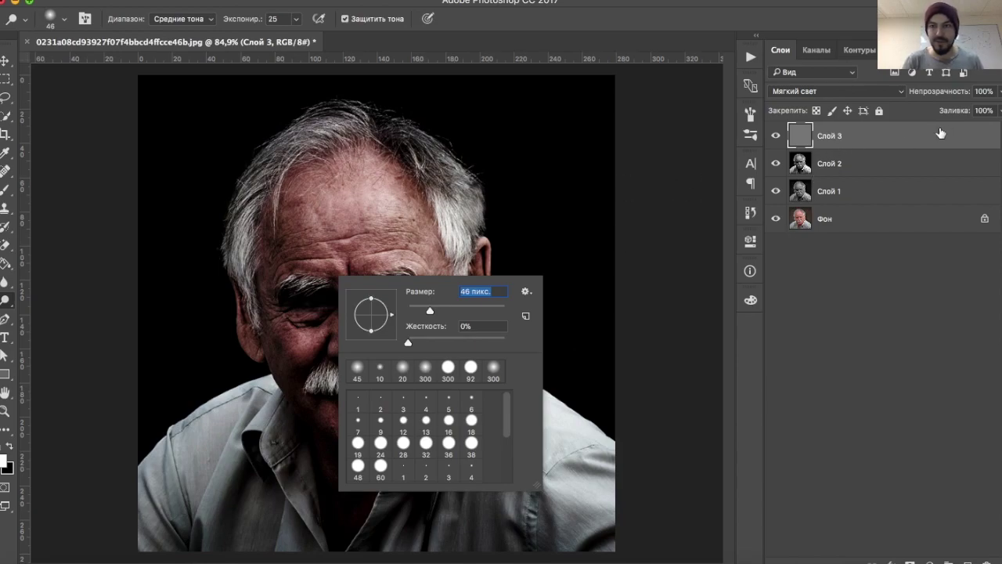
{"action": "left_click", "coordinate": [909, 139]}
- Dodge both eyes, then give them a second pass with a 35 px brush
{"action": "scroll", "coordinate": [365, 285], "scroll_direction": "up", "scroll_amount": 1}
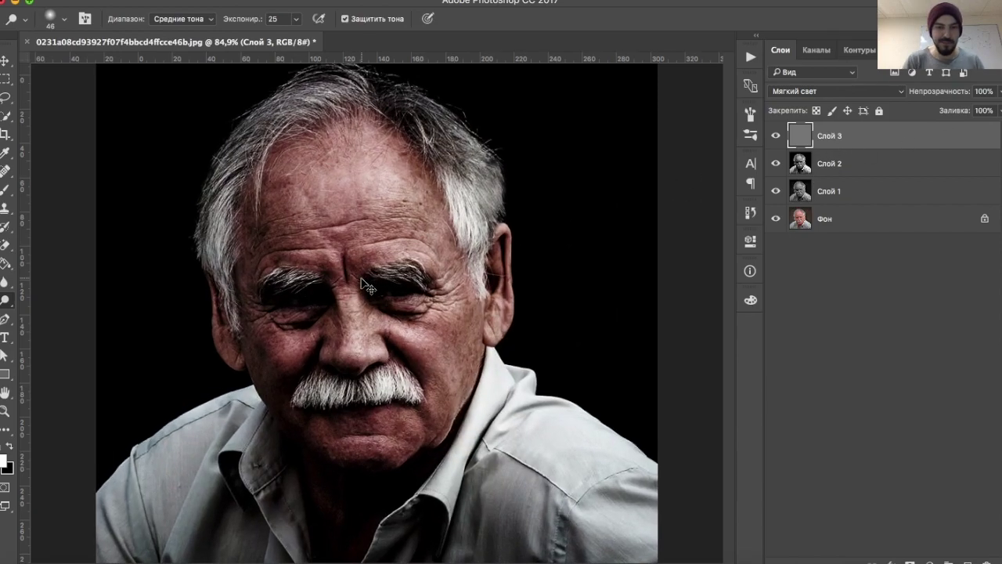
{"action": "scroll", "coordinate": [364, 285], "scroll_direction": "up", "scroll_amount": 2}
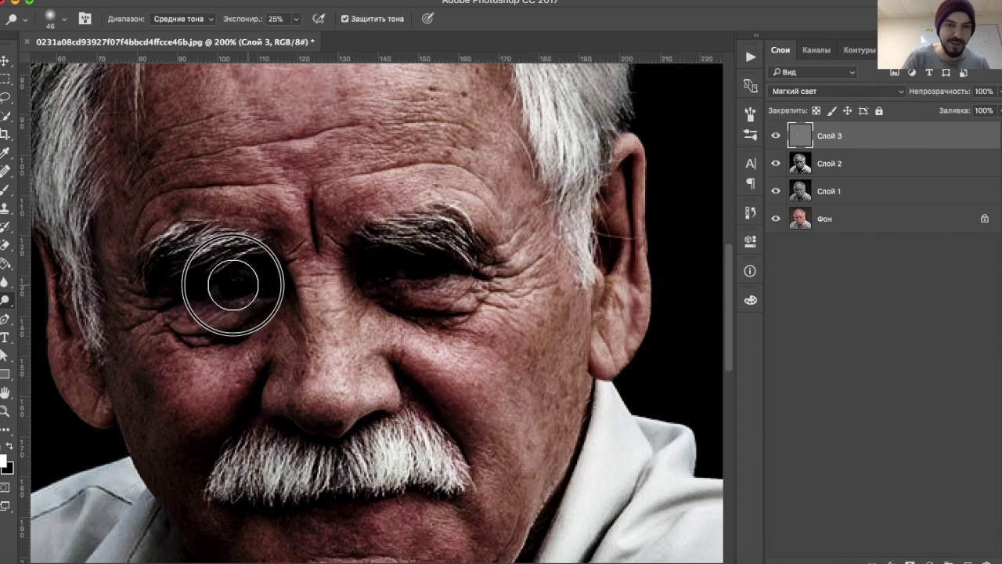
{"action": "mouse_move", "coordinate": [252, 282]}
{"action": "left_mouse_down"}
{"action": "mouse_move", "coordinate": [220, 291]}
{"action": "mouse_move", "coordinate": [277, 291]}
{"action": "left_mouse_up"}
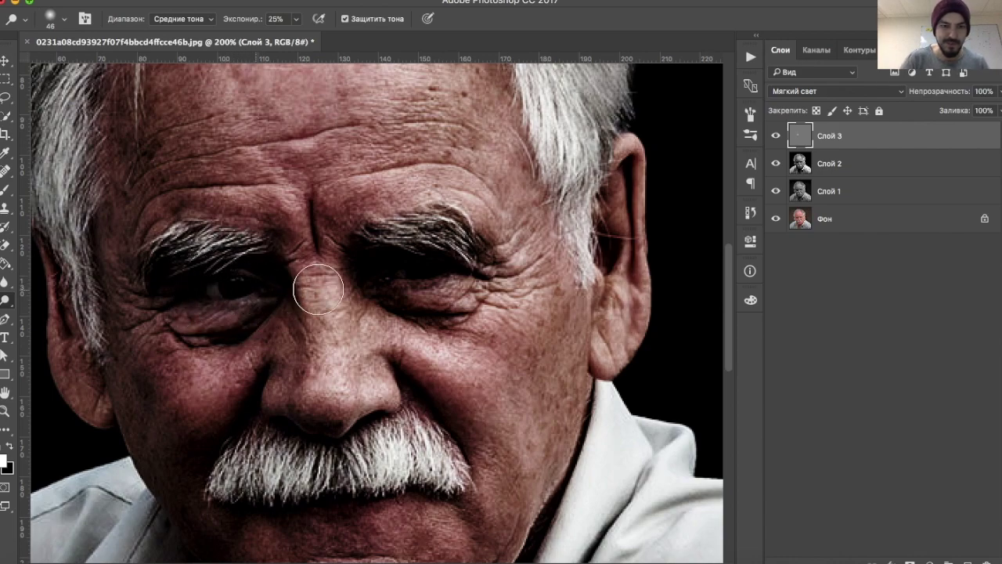
{"action": "mouse_move", "coordinate": [405, 271]}
{"action": "left_mouse_down"}
{"action": "mouse_move", "coordinate": [429, 271]}
{"action": "mouse_move", "coordinate": [400, 264]}
{"action": "mouse_move", "coordinate": [418, 264]}
{"action": "left_mouse_up"}
{"action": "key", "text": "bracketleft"}
{"action": "left_click", "coordinate": [247, 286]}
{"action": "mouse_move", "coordinate": [248, 286]}
{"action": "left_mouse_down"}
{"action": "mouse_move", "coordinate": [212, 287]}
{"action": "mouse_move", "coordinate": [242, 280]}
{"action": "left_mouse_up"}
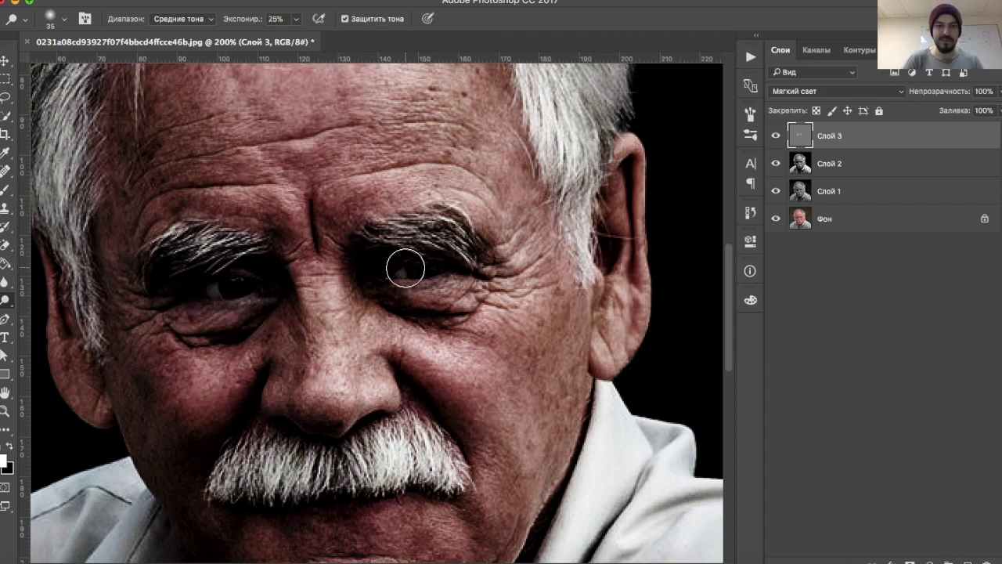
- With a 25 px brush, lighten both eyebrows and the moustache hairs
{"action": "scroll", "coordinate": [431, 290], "scroll_direction": "down", "scroll_amount": 2}
{"action": "scroll", "coordinate": [432, 290], "scroll_direction": "down", "scroll_amount": 1}
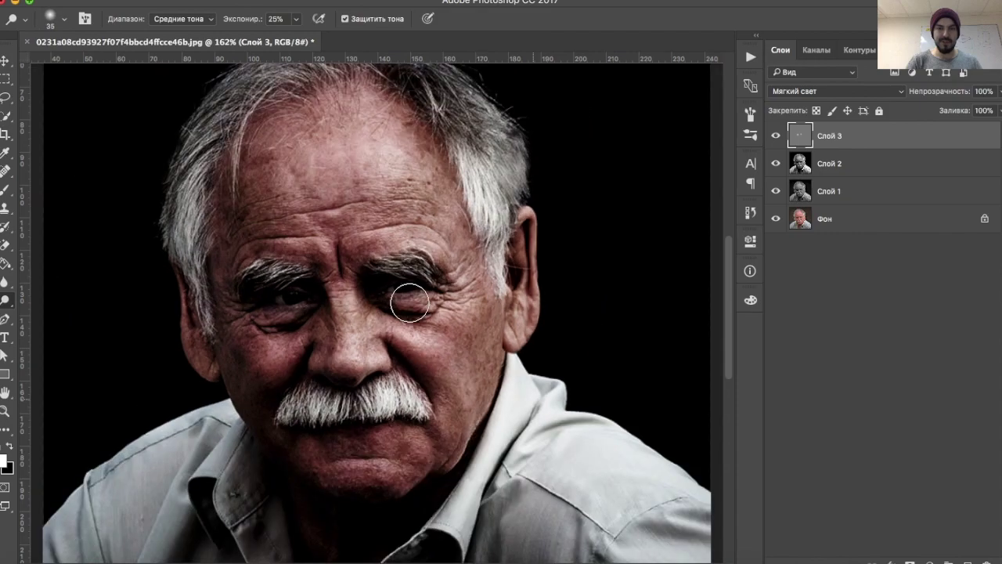
{"action": "scroll", "coordinate": [406, 303], "scroll_direction": "down", "scroll_amount": 2}
{"action": "scroll", "coordinate": [327, 291], "scroll_direction": "up", "scroll_amount": 1}
{"action": "key", "text": "bracketleft"}
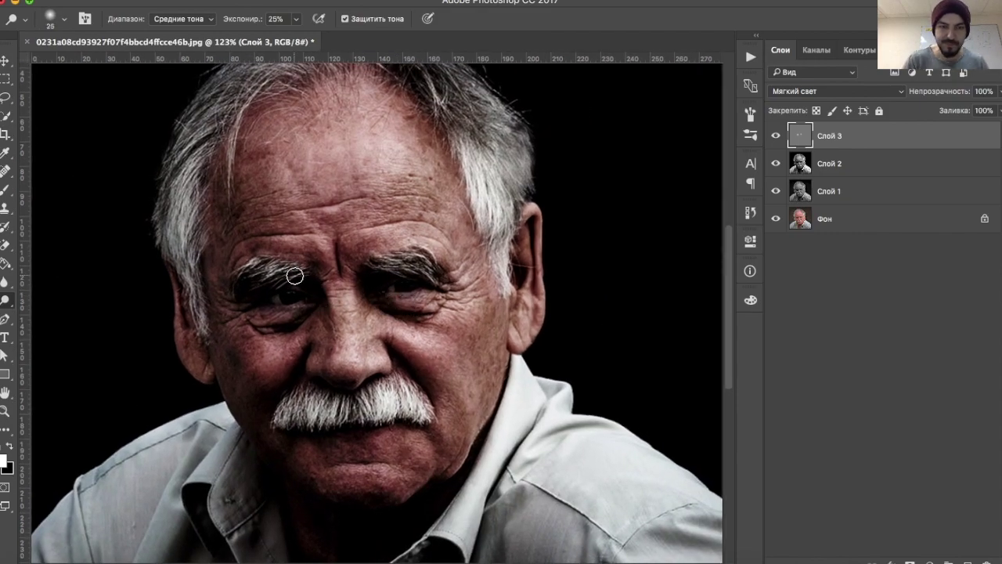
{"action": "left_click_drag", "start_coordinate": [294, 276], "coordinate": [245, 269]}
{"action": "left_click_drag", "start_coordinate": [372, 260], "coordinate": [425, 264]}
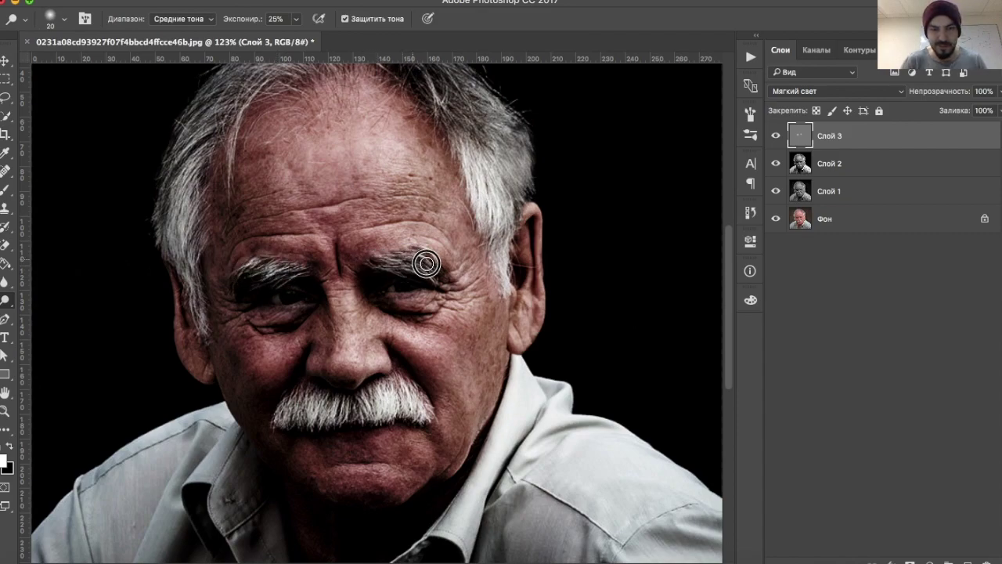
{"action": "left_click_drag", "start_coordinate": [294, 405], "coordinate": [412, 400]}
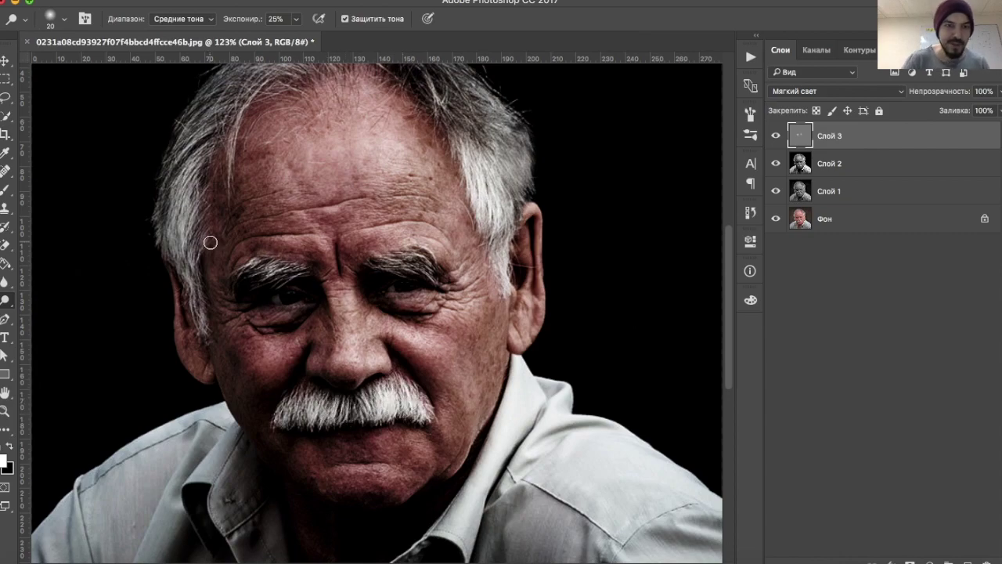
- Brighten the white hair on the left, right and top of the head
{"action": "mouse_move", "coordinate": [201, 158]}
{"action": "left_mouse_down"}
{"action": "mouse_move", "coordinate": [188, 168]}
{"action": "mouse_move", "coordinate": [186, 212]}
{"action": "mouse_move", "coordinate": [195, 293]}
{"action": "left_mouse_up"}
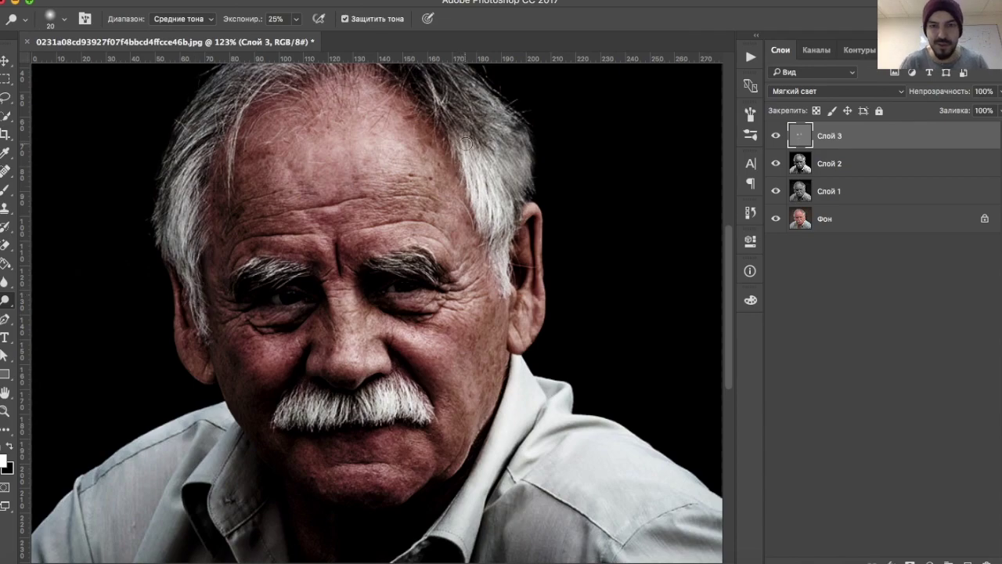
{"action": "mouse_move", "coordinate": [475, 181]}
{"action": "left_mouse_down"}
{"action": "mouse_move", "coordinate": [494, 201]}
{"action": "mouse_move", "coordinate": [510, 156]}
{"action": "mouse_move", "coordinate": [507, 190]}
{"action": "left_mouse_up"}
{"action": "scroll", "coordinate": [501, 259], "scroll_direction": "up", "scroll_amount": 1}
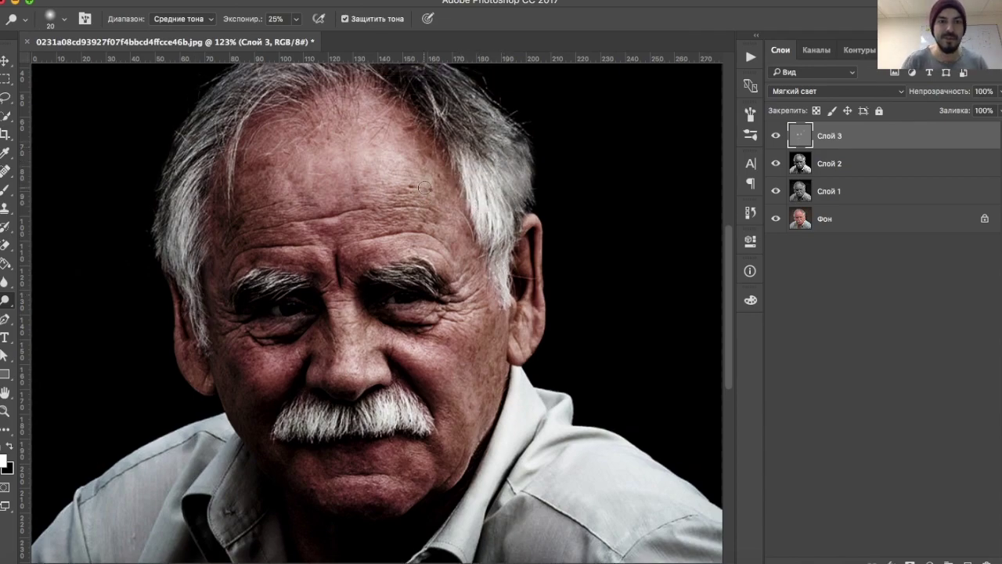
{"action": "scroll", "coordinate": [350, 157], "scroll_direction": "up", "scroll_amount": 5}
{"action": "mouse_move", "coordinate": [350, 157]}
{"action": "left_mouse_down"}
{"action": "mouse_move", "coordinate": [317, 118]}
{"action": "mouse_move", "coordinate": [246, 152]}
{"action": "mouse_move", "coordinate": [275, 118]}
{"action": "left_mouse_up"}
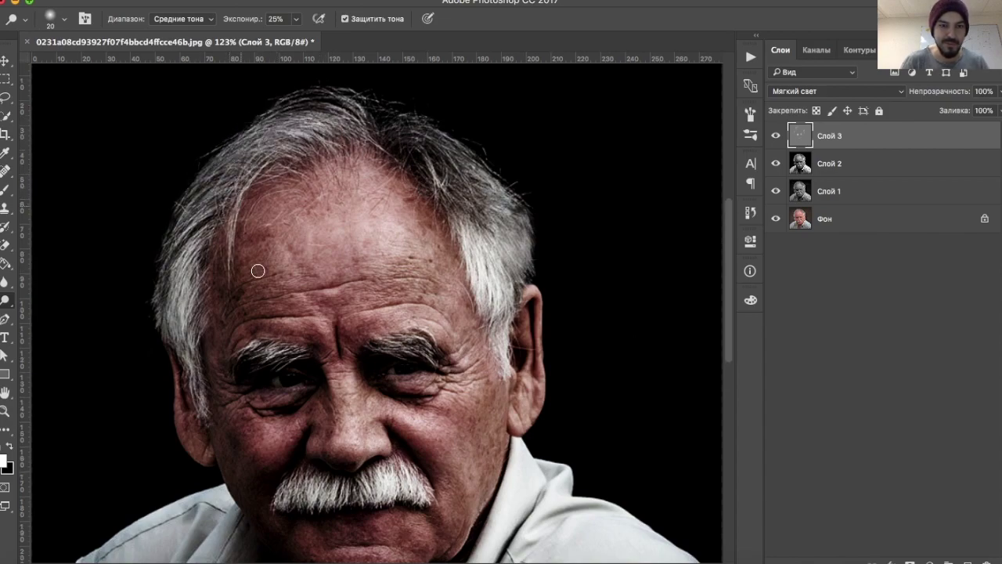
{"action": "scroll", "coordinate": [258, 271], "scroll_direction": "down", "scroll_amount": 1}
{"action": "scroll", "coordinate": [258, 271], "scroll_direction": "down", "scroll_amount": 3}
{"action": "scroll", "coordinate": [291, 358], "scroll_direction": "down", "scroll_amount": 1}
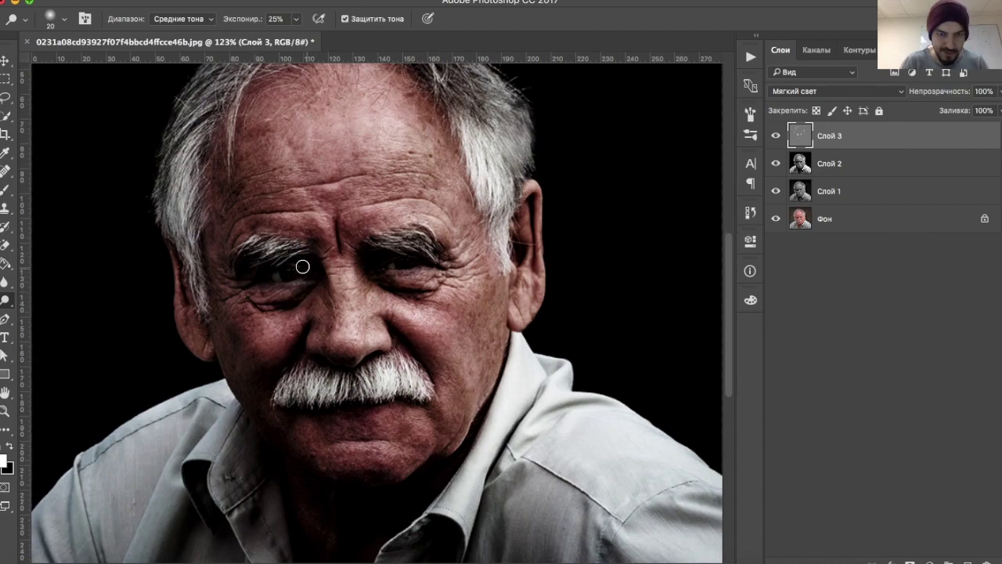
- Lighten the right eyebrow, around the left eye and between the brows once more
{"action": "mouse_move", "coordinate": [396, 252]}
{"action": "left_mouse_down"}
{"action": "mouse_move", "coordinate": [374, 259]}
{"action": "mouse_move", "coordinate": [401, 287]}
{"action": "mouse_move", "coordinate": [313, 295]}
{"action": "mouse_move", "coordinate": [308, 286]}
{"action": "mouse_move", "coordinate": [277, 298]}
{"action": "left_mouse_up"}
{"action": "left_click_drag", "start_coordinate": [373, 259], "coordinate": [403, 242]}
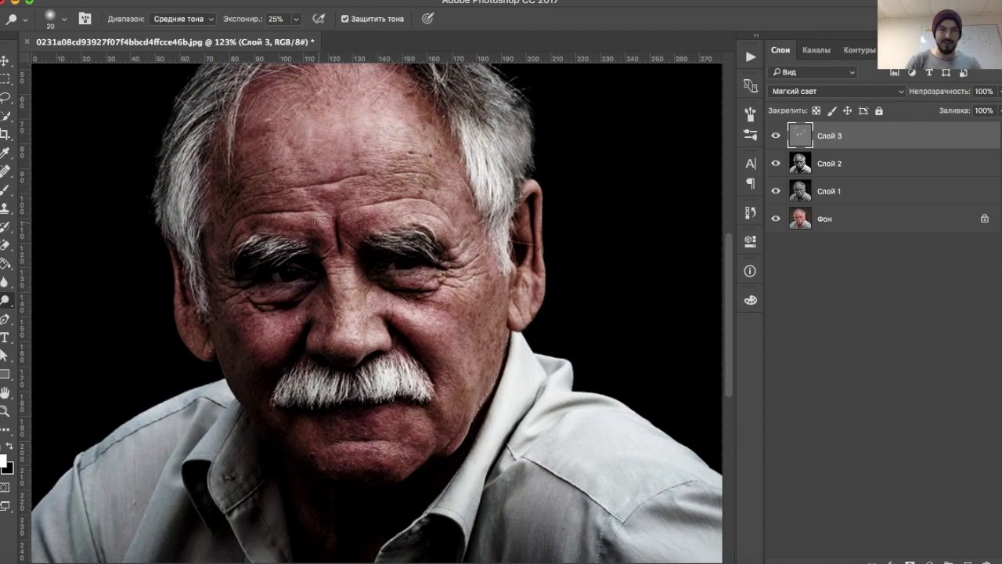
{"action": "mouse_move", "coordinate": [336, 267]}
{"action": "left_mouse_down"}
{"action": "mouse_move", "coordinate": [342, 295]}
{"action": "mouse_move", "coordinate": [297, 326]}
{"action": "left_mouse_up"}
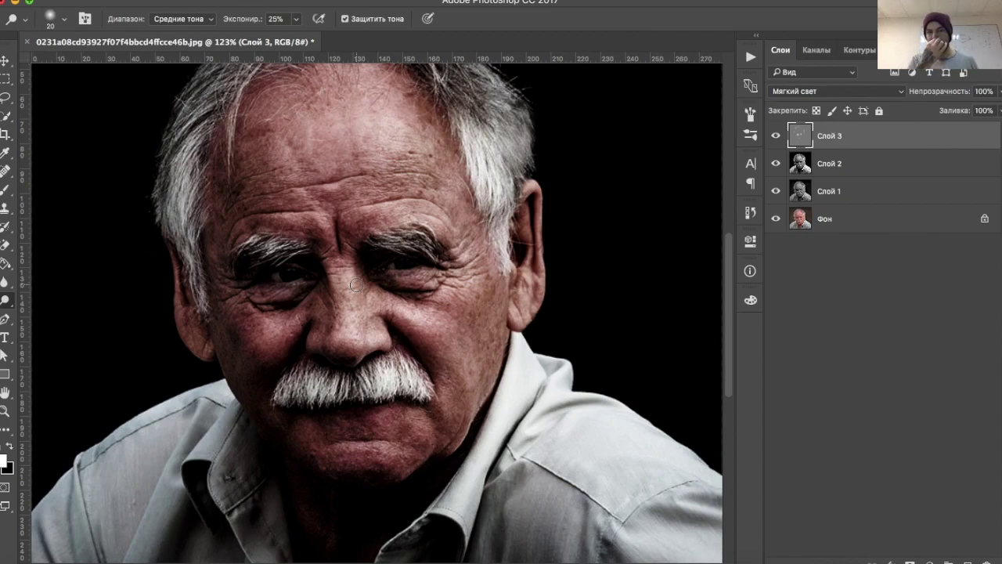
{"action": "scroll", "coordinate": [355, 286], "scroll_direction": "down", "scroll_amount": 2}
{"action": "scroll", "coordinate": [355, 286], "scroll_direction": "down", "scroll_amount": 2}
{"action": "scroll", "coordinate": [354, 286], "scroll_direction": "down", "scroll_amount": 1}
{"action": "scroll", "coordinate": [355, 285], "scroll_direction": "down", "scroll_amount": 1}
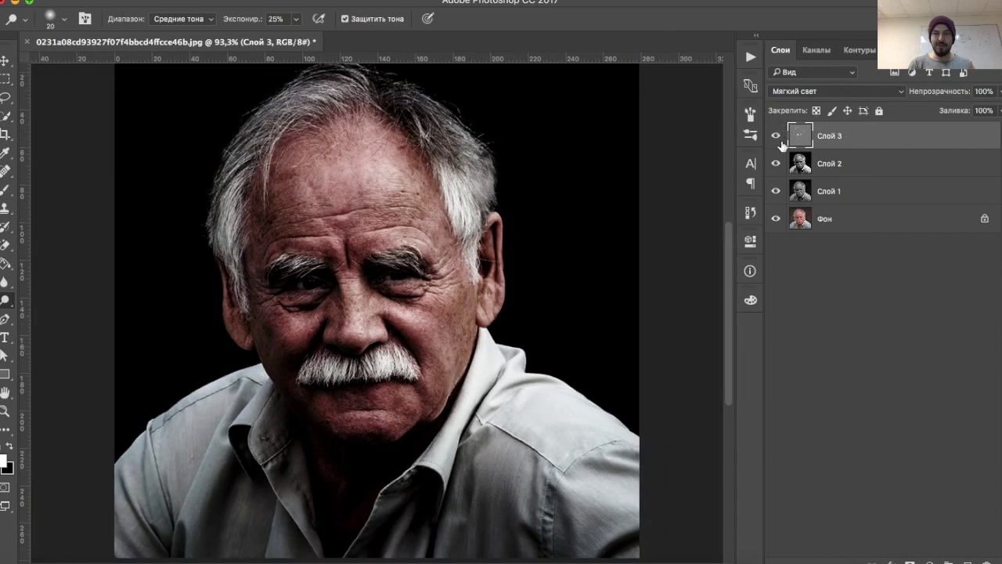
{"action": "left_click", "coordinate": [776, 136]}
{"action": "left_click", "coordinate": [776, 136]}
{"action": "left_click", "coordinate": [775, 136]}
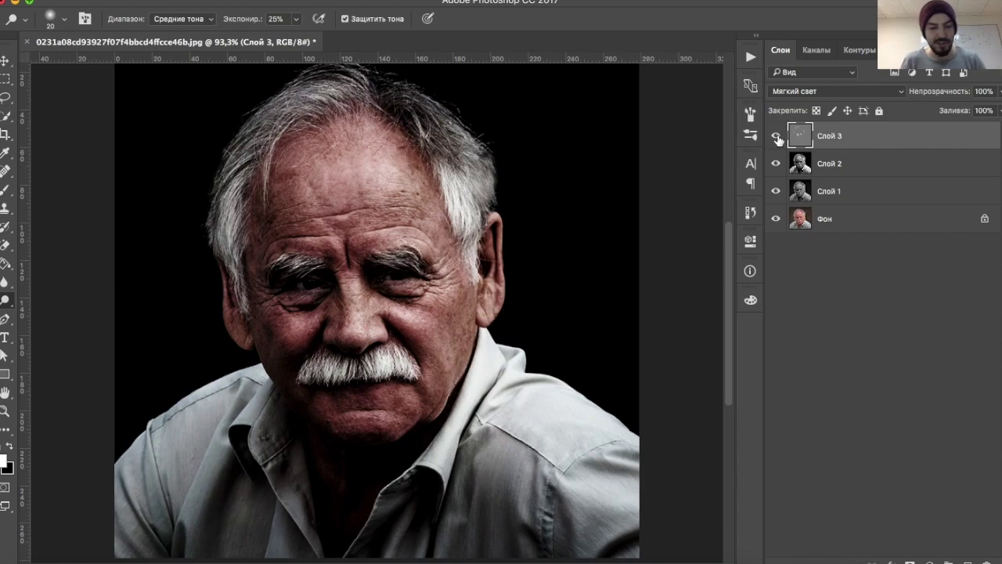
- Stamp visible layers into Слой 4 and convert it to black and white (Reds -21, Greens 121, Cyans 157, Blues -111)
{"action": "key", "text": "ctrl+alt+shift+e"}
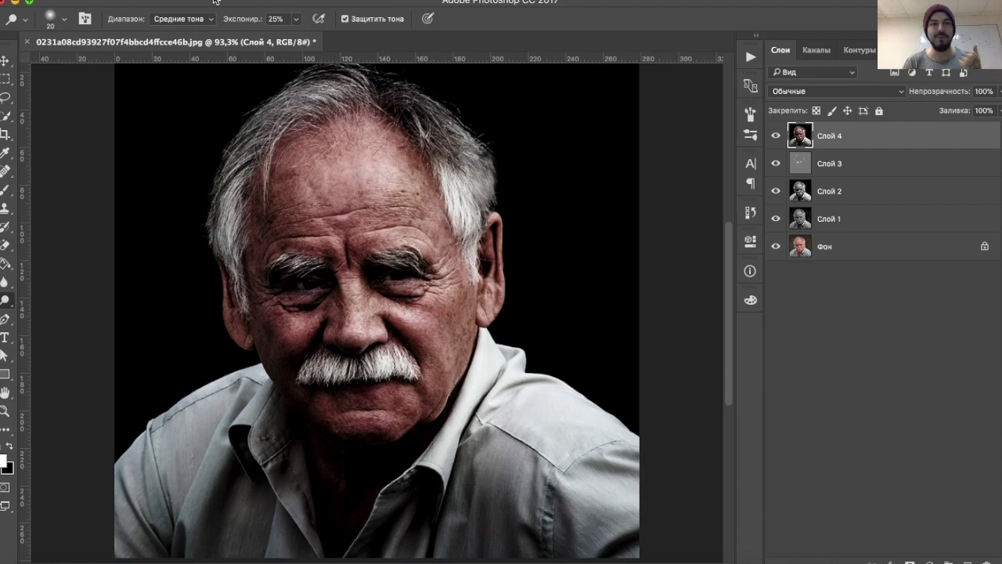
{"action": "left_click", "coordinate": [256, 2]}
{"action": "mouse_move", "coordinate": [277, 21]}
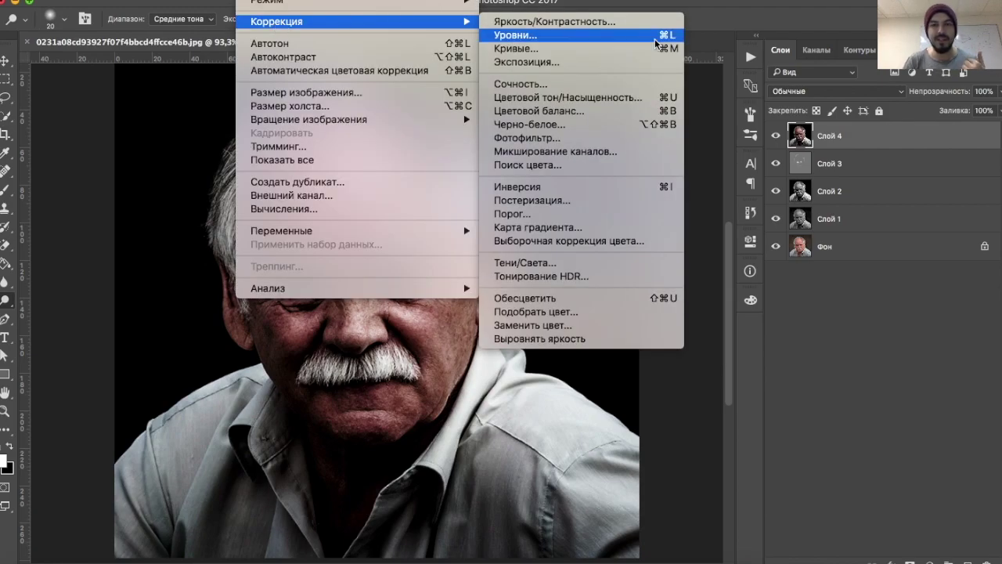
{"action": "left_click", "coordinate": [567, 124]}
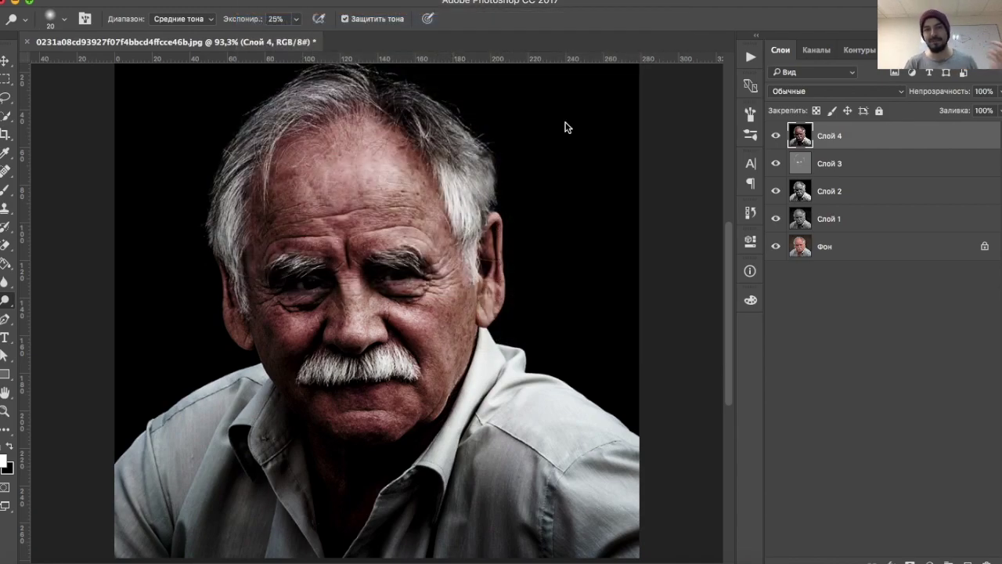
{"action": "left_click_drag", "start_coordinate": [494, 92], "coordinate": [769, 194]}
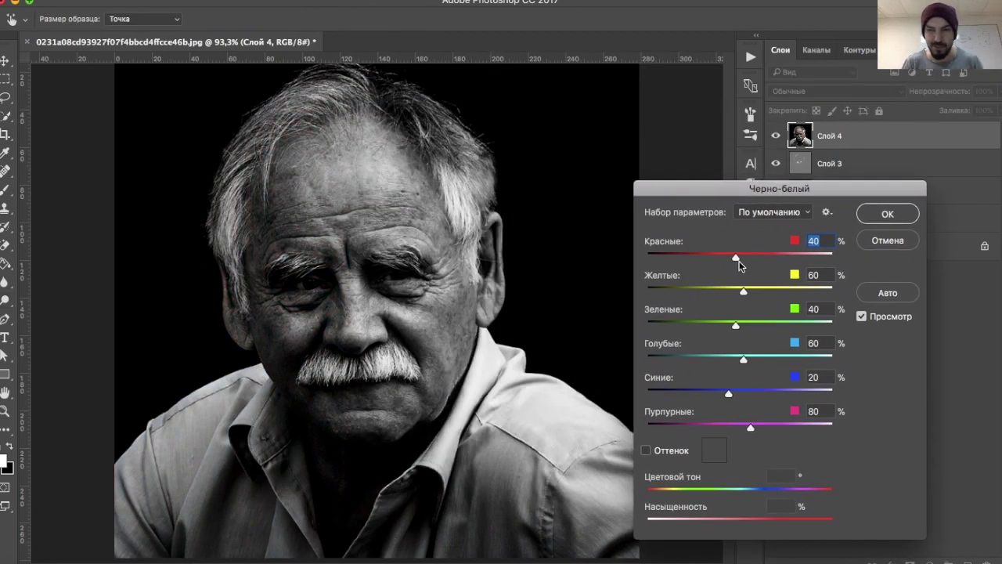
{"action": "left_click_drag", "start_coordinate": [734, 257], "coordinate": [713, 261]}
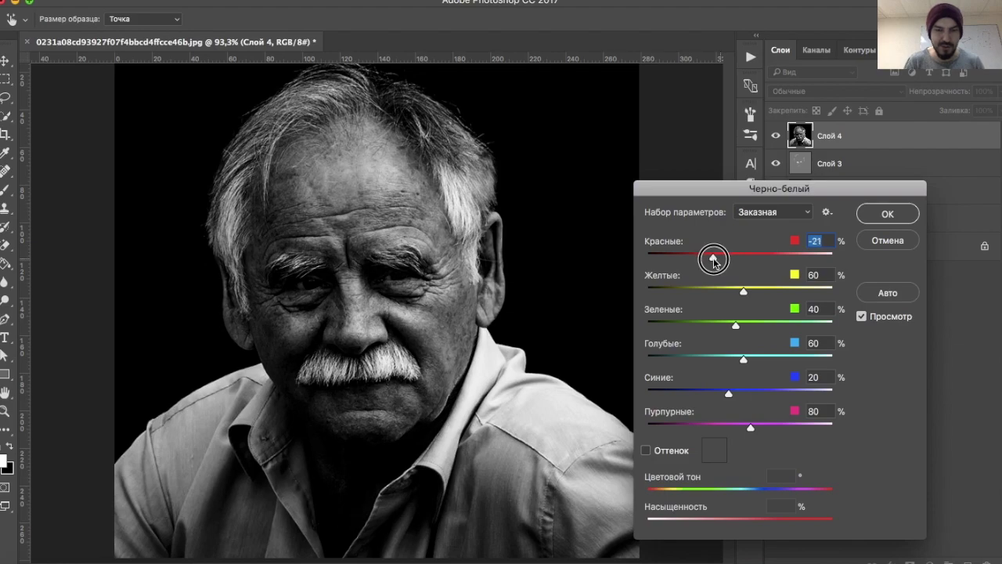
{"action": "mouse_move", "coordinate": [743, 292]}
{"action": "left_mouse_down"}
{"action": "mouse_move", "coordinate": [726, 294]}
{"action": "mouse_move", "coordinate": [785, 292]}
{"action": "left_mouse_up"}
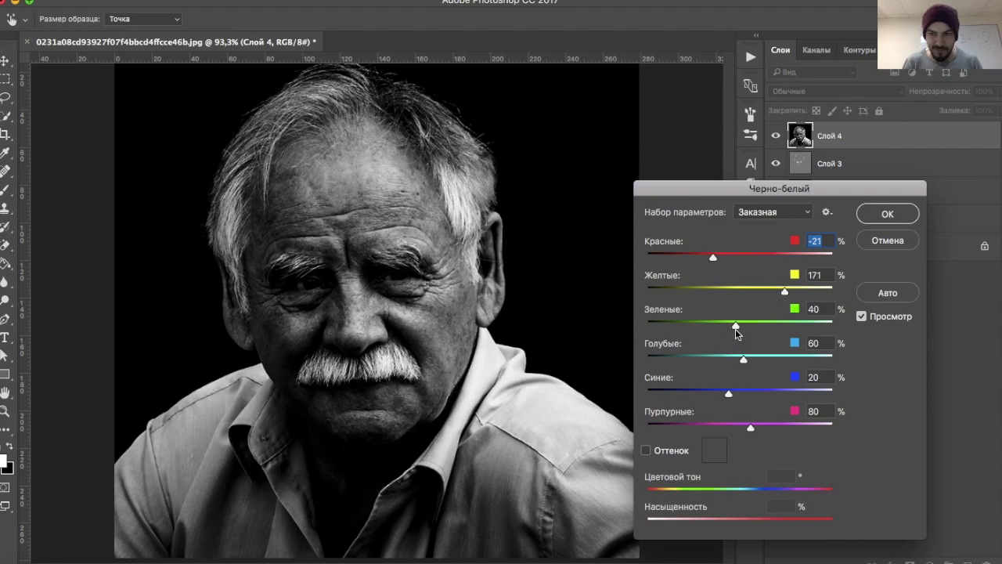
{"action": "left_click_drag", "start_coordinate": [735, 326], "coordinate": [765, 324]}
{"action": "left_click_drag", "start_coordinate": [743, 360], "coordinate": [780, 360]}
{"action": "left_click_drag", "start_coordinate": [730, 395], "coordinate": [696, 395]}
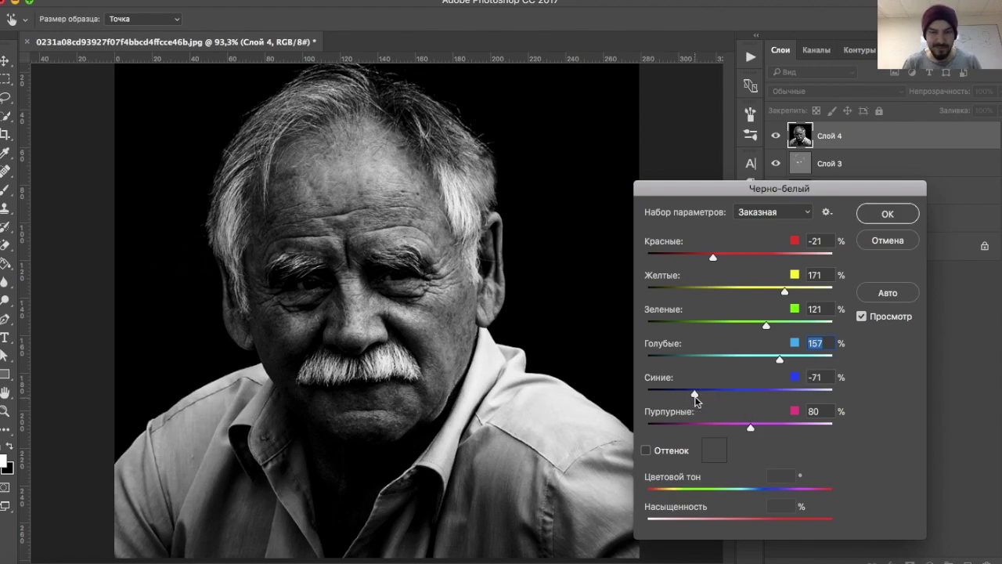
{"action": "left_click_drag", "start_coordinate": [694, 393], "coordinate": [680, 394]}
{"action": "left_click", "coordinate": [879, 213]}
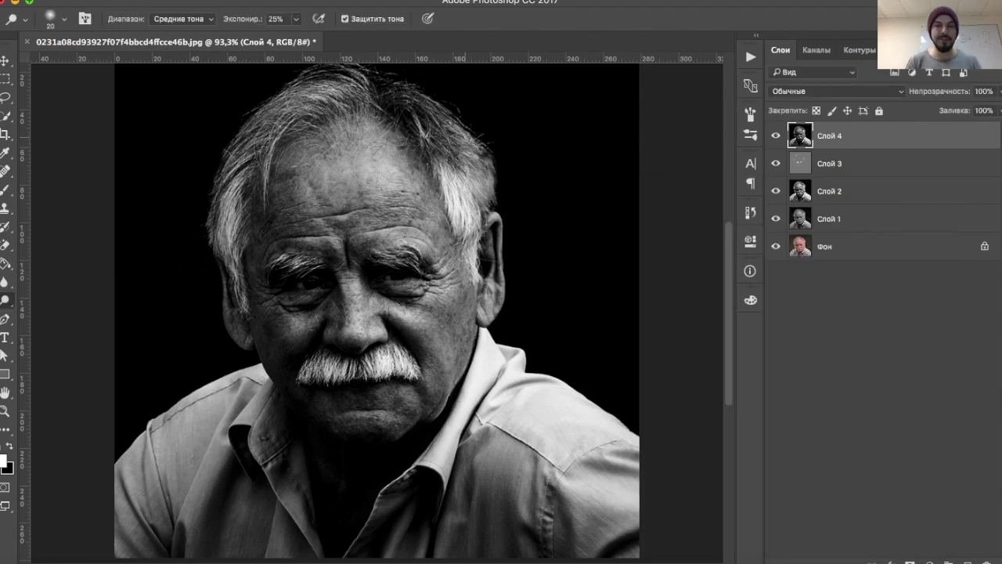
{"action": "left_click", "coordinate": [474, 1]}
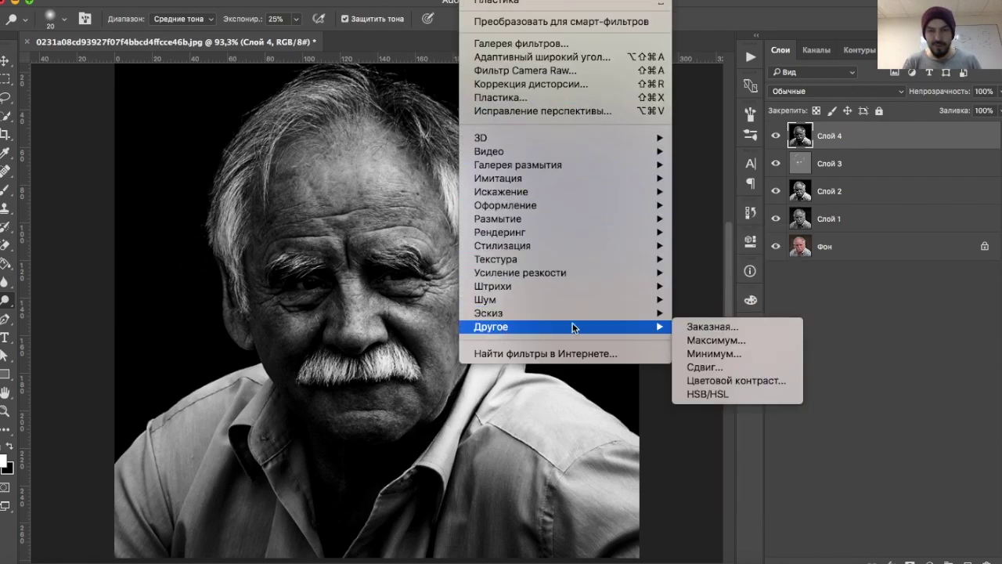
{"action": "mouse_move", "coordinate": [490, 326]}
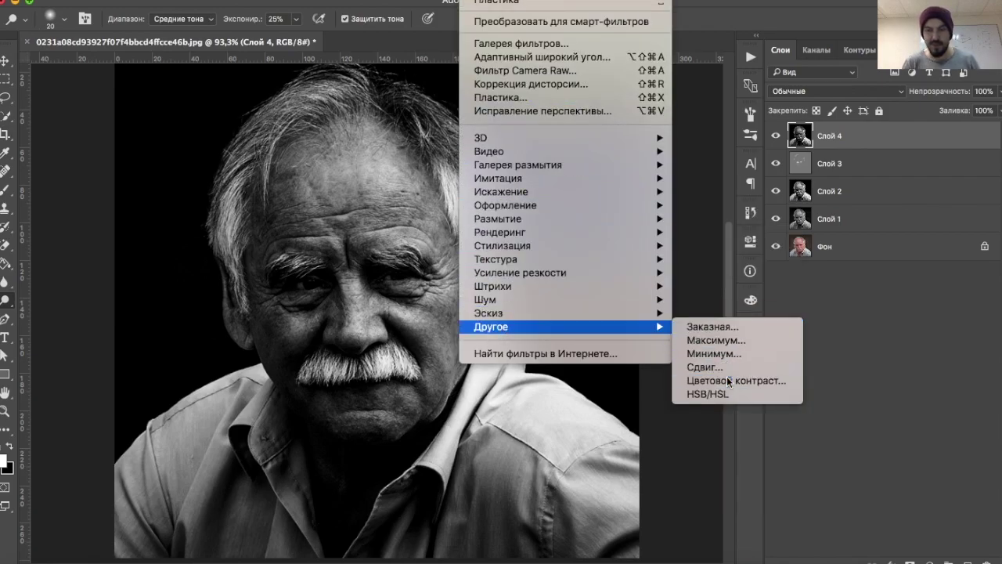
- Apply a High Pass filter with radius 1 to Слой 4
{"action": "left_click", "coordinate": [728, 381]}
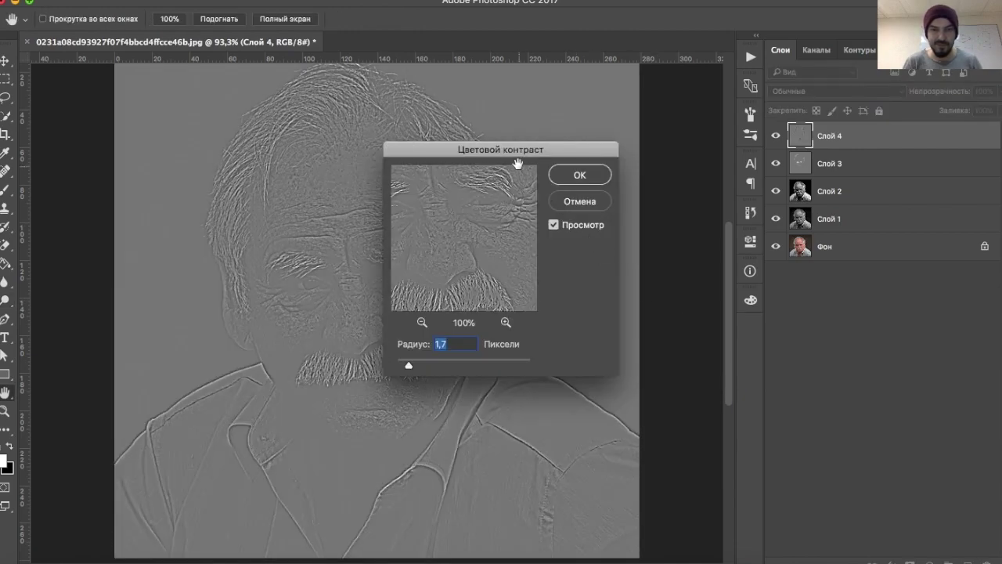
{"action": "mouse_move", "coordinate": [558, 154]}
{"action": "left_mouse_down"}
{"action": "mouse_move", "coordinate": [615, 117]}
{"action": "mouse_move", "coordinate": [688, 99]}
{"action": "left_mouse_up"}
{"action": "type", "text": "1"}
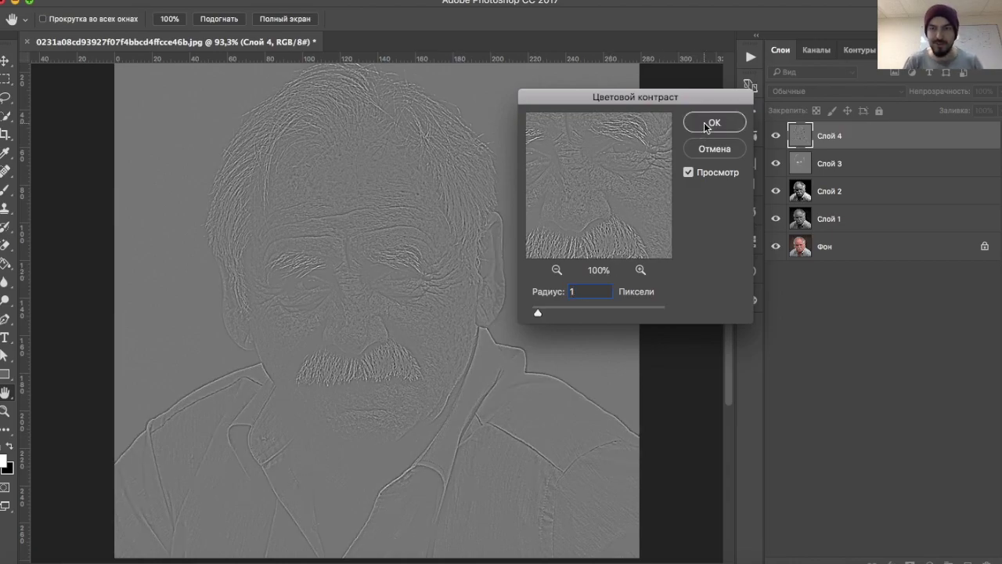
{"action": "left_click", "coordinate": [707, 125]}
- Blend Слой 4 in Перекрытие (Overlay) mode and toggle its visibility to compare
{"action": "left_click", "coordinate": [802, 92]}
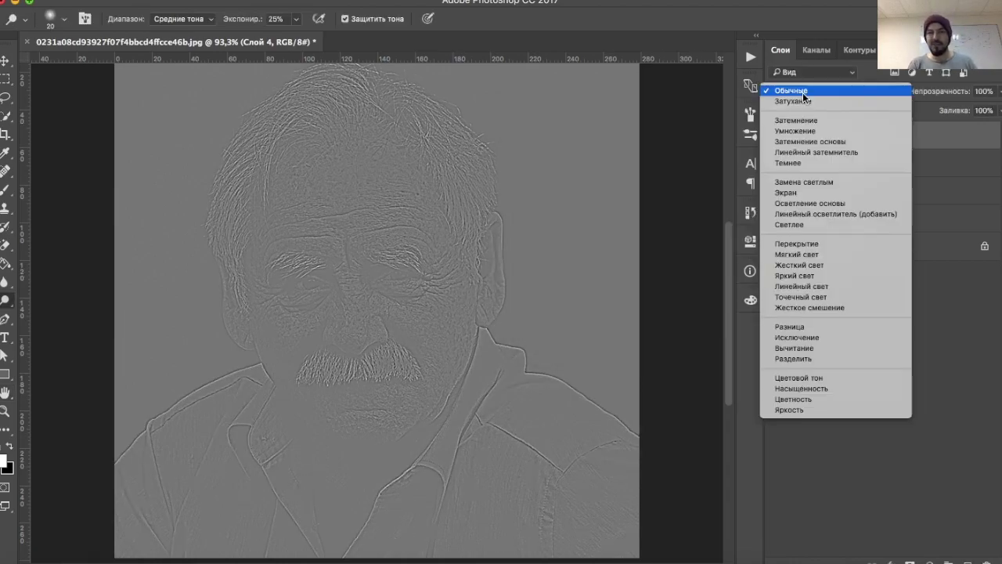
{"action": "left_click", "coordinate": [788, 243]}
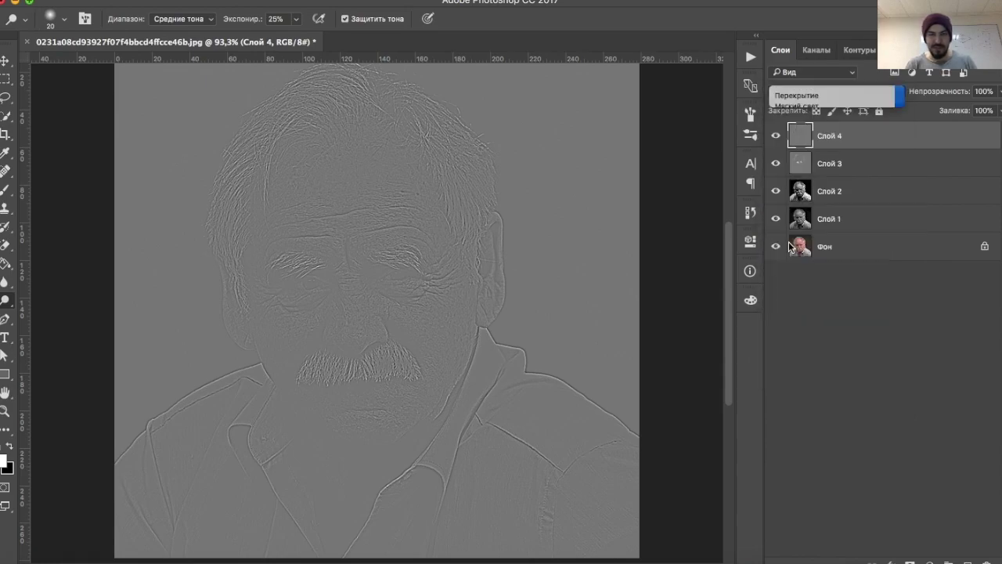
{"action": "left_click", "coordinate": [776, 136]}
{"action": "left_click", "coordinate": [776, 136]}
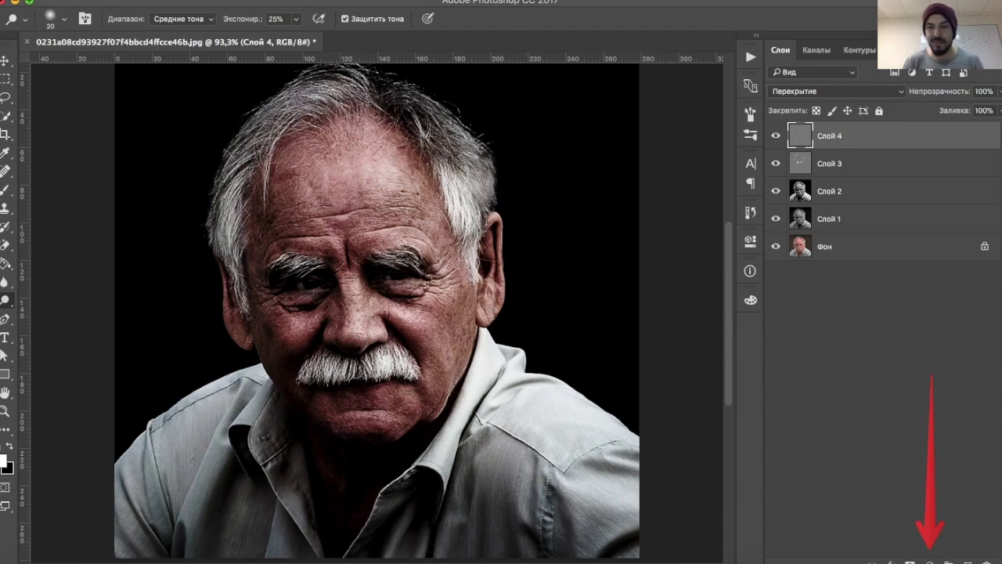
- Add a Кривые adjustment layer, slightly lowering the Красный midtones and adding a red shadow point
{"action": "left_click", "coordinate": [930, 561]}
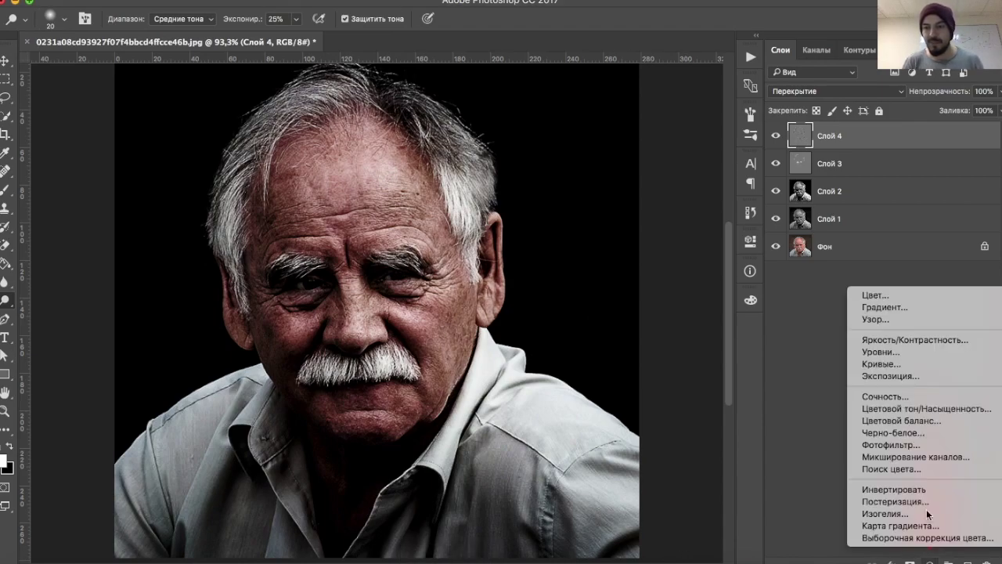
{"action": "left_click", "coordinate": [910, 364]}
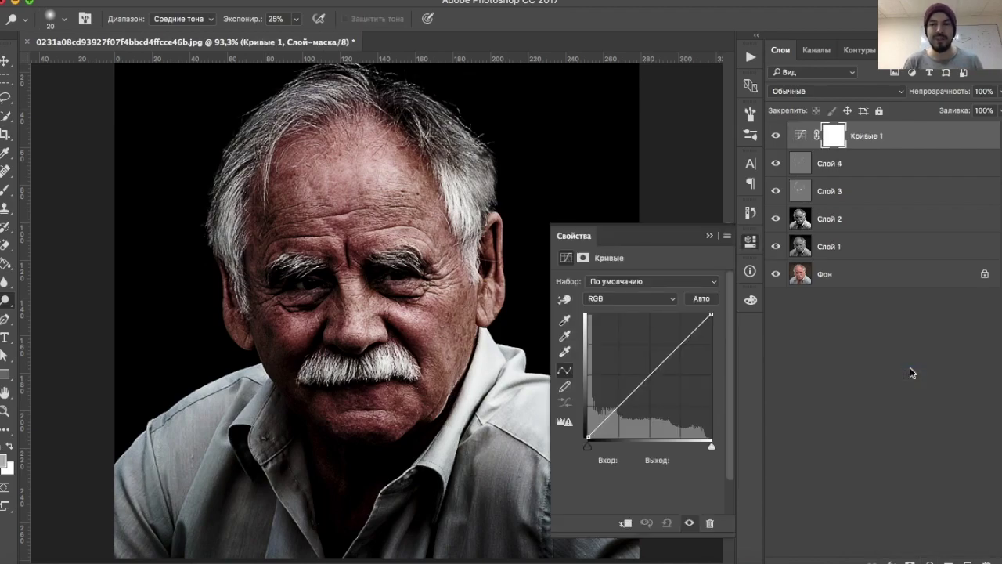
{"action": "left_click", "coordinate": [603, 298]}
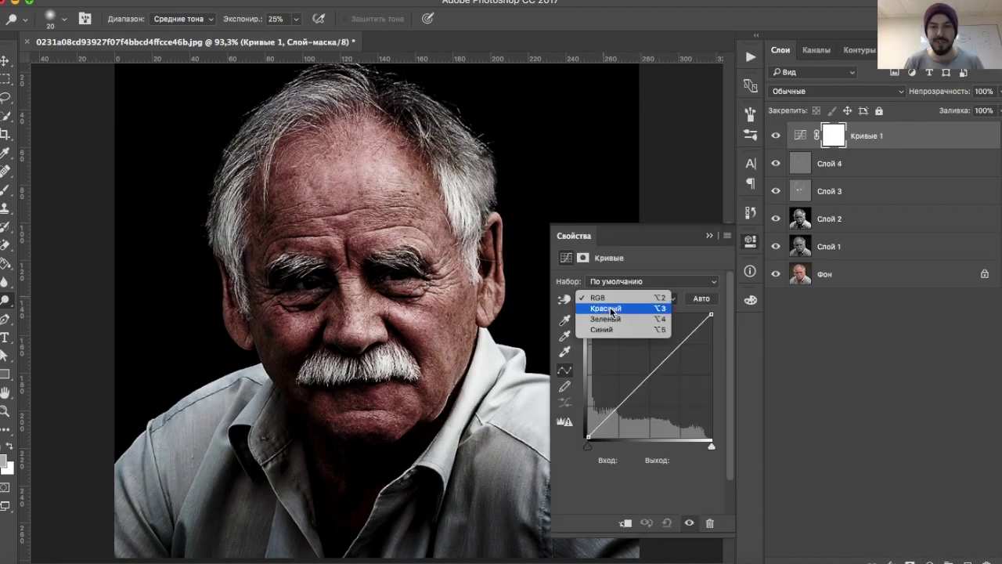
{"action": "left_click", "coordinate": [605, 307]}
{"action": "left_click_drag", "start_coordinate": [649, 374], "coordinate": [654, 380]}
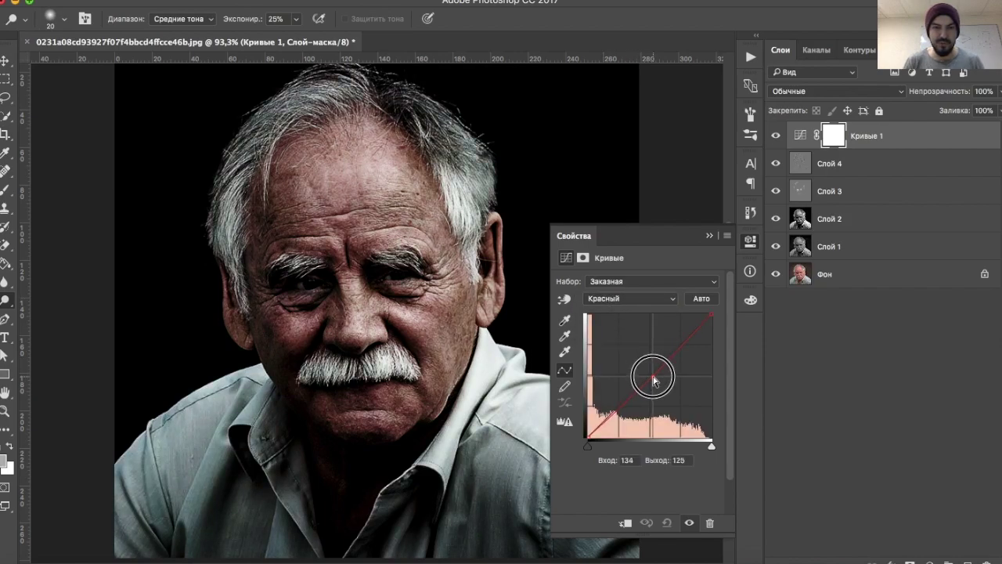
{"action": "left_click_drag", "start_coordinate": [653, 380], "coordinate": [659, 376]}
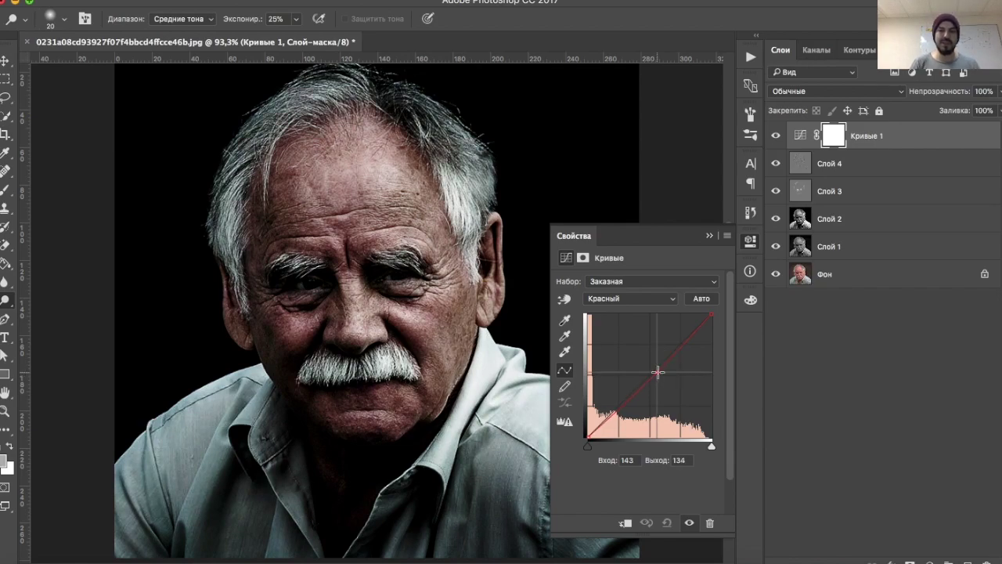
{"action": "left_click", "coordinate": [608, 424]}
{"action": "left_click_drag", "start_coordinate": [608, 423], "coordinate": [608, 422]}
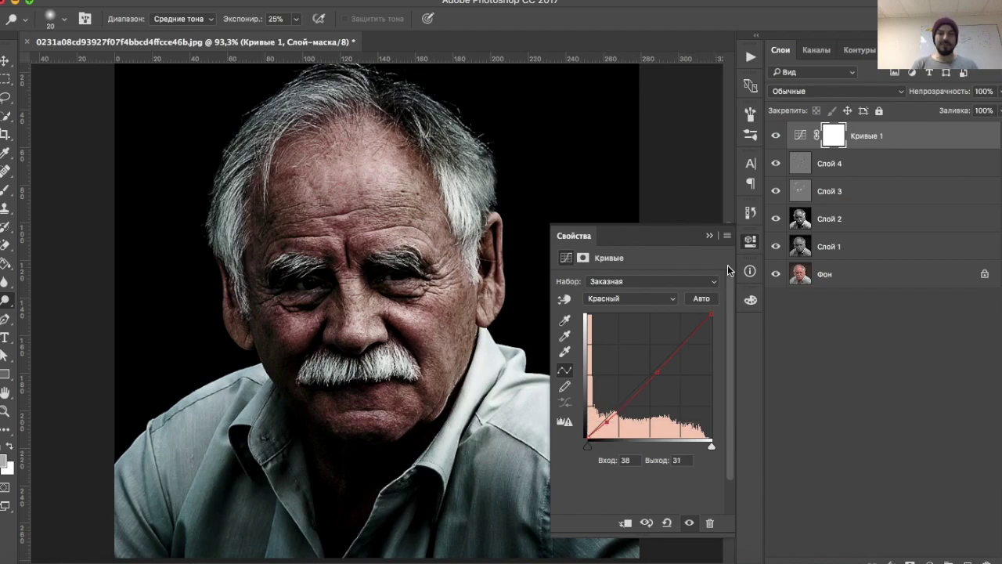
{"action": "left_click", "coordinate": [748, 243]}
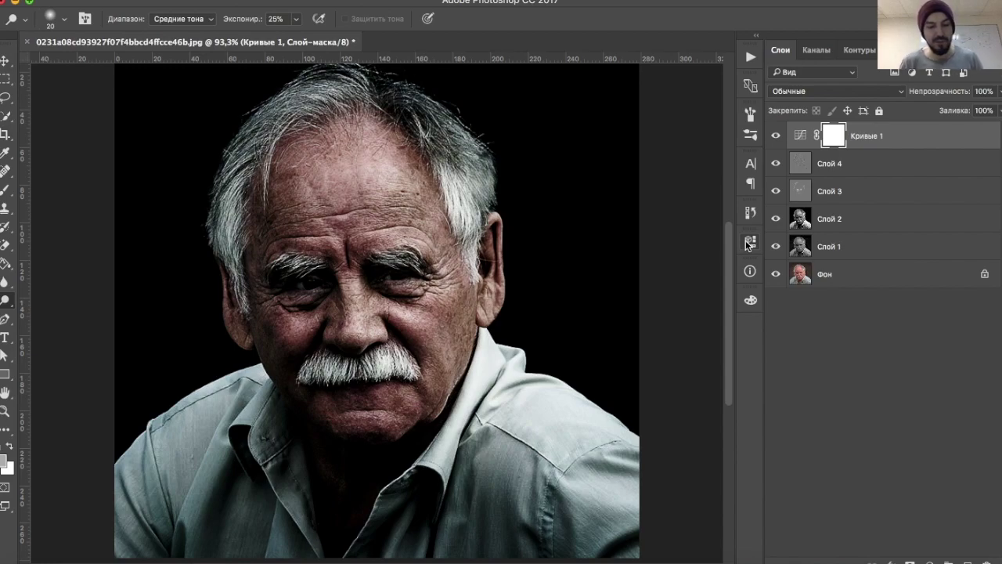
- Stamp visible layers into a new layer and, in Camera Raw, adjust temperature and lower contrast slightly
{"action": "key", "text": "ctrl+alt+shift+e"}
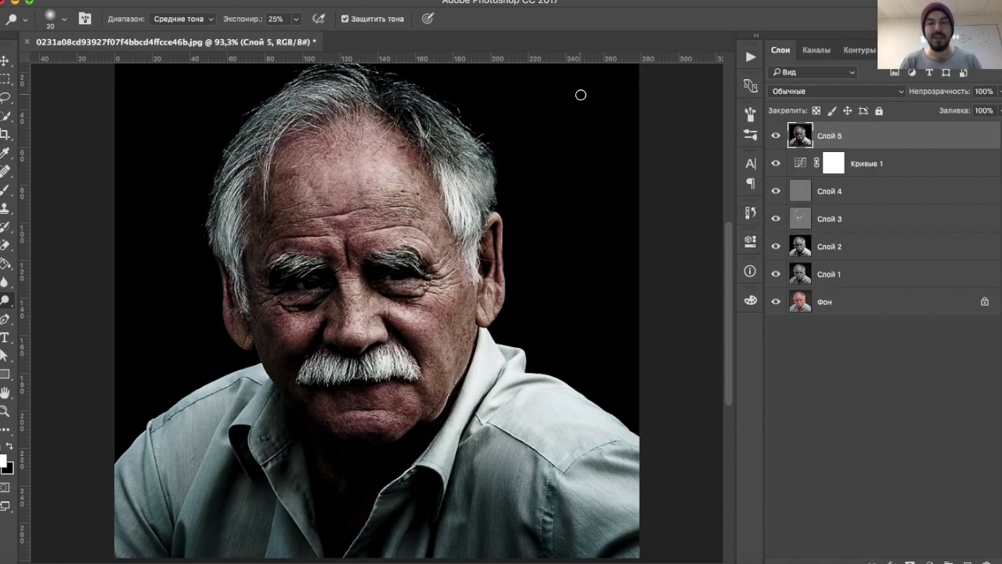
{"action": "left_click", "coordinate": [481, 0]}
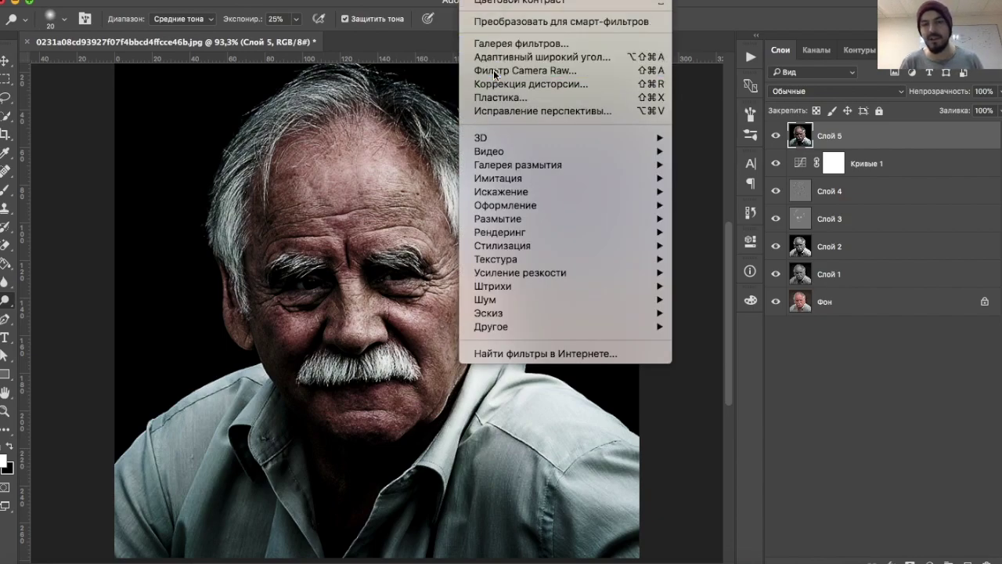
{"action": "left_click", "coordinate": [494, 72]}
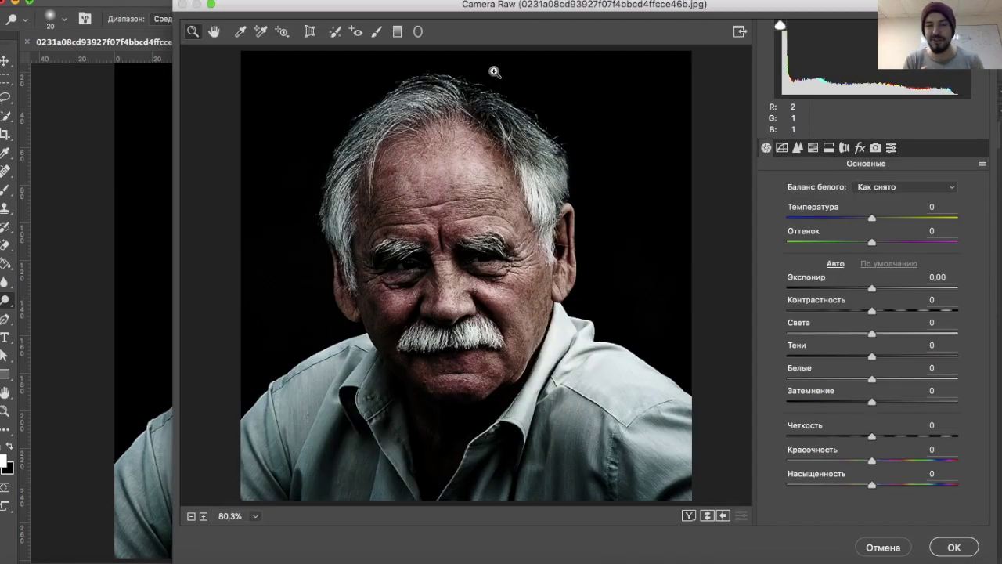
{"action": "left_click_drag", "start_coordinate": [874, 219], "coordinate": [874, 219]}
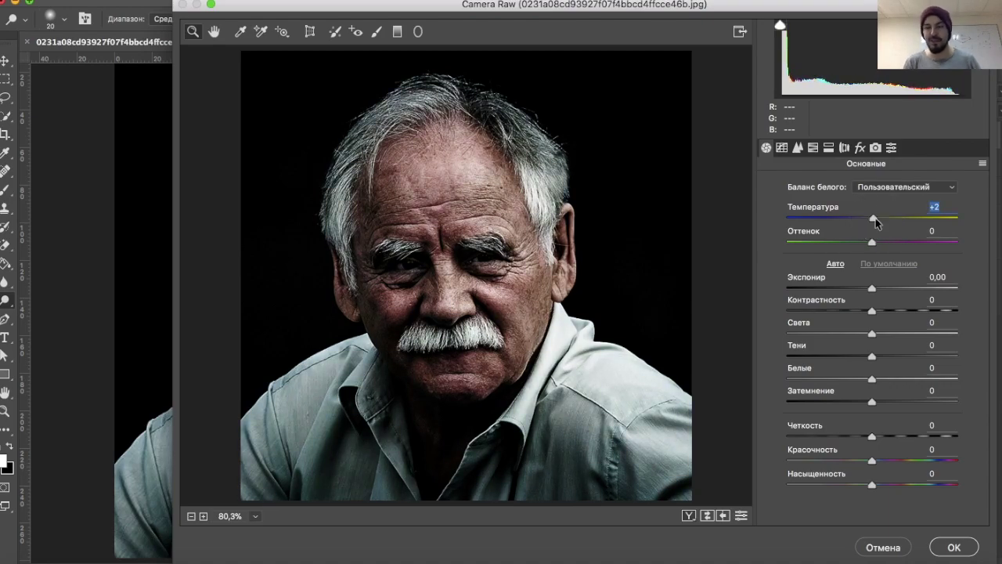
{"action": "left_click_drag", "start_coordinate": [872, 311], "coordinate": [866, 313]}
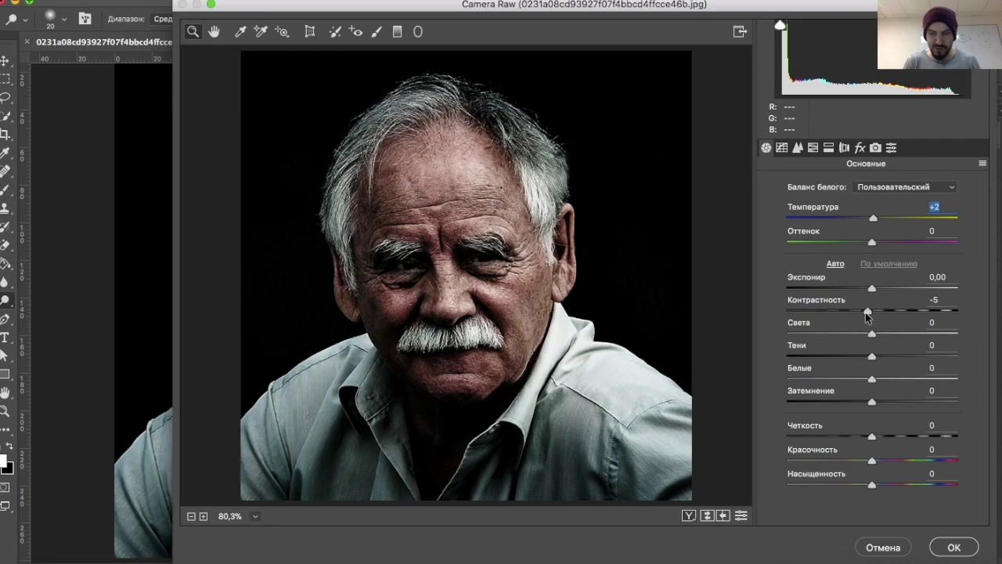
- Set Camera Raw Clarity to +43, Saturation to -15 and Vibrance to -7
{"action": "left_click_drag", "start_coordinate": [872, 436], "coordinate": [903, 434]}
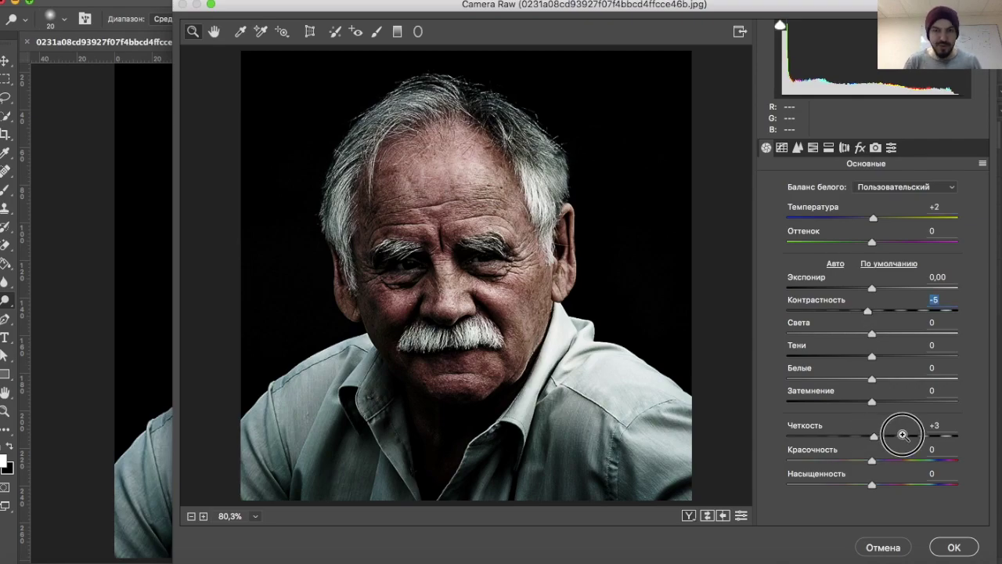
{"action": "left_click_drag", "start_coordinate": [902, 434], "coordinate": [908, 435]}
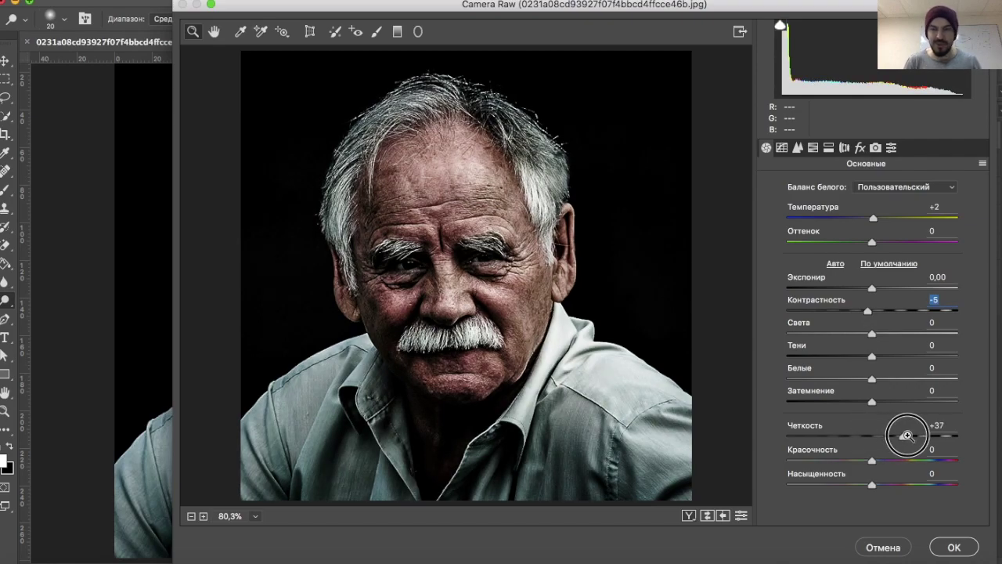
{"action": "left_click_drag", "start_coordinate": [871, 486], "coordinate": [859, 485]}
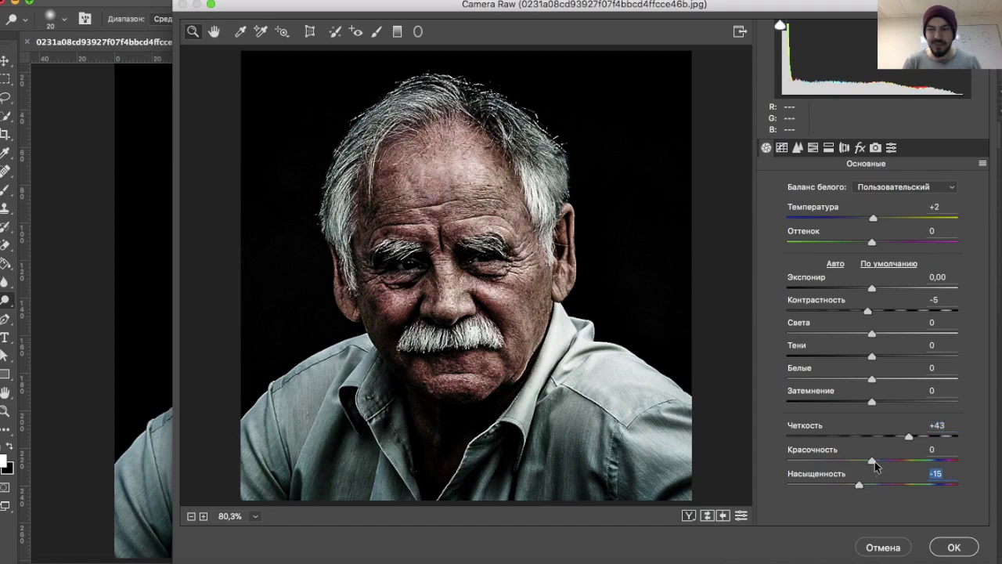
{"action": "left_click_drag", "start_coordinate": [873, 460], "coordinate": [868, 461]}
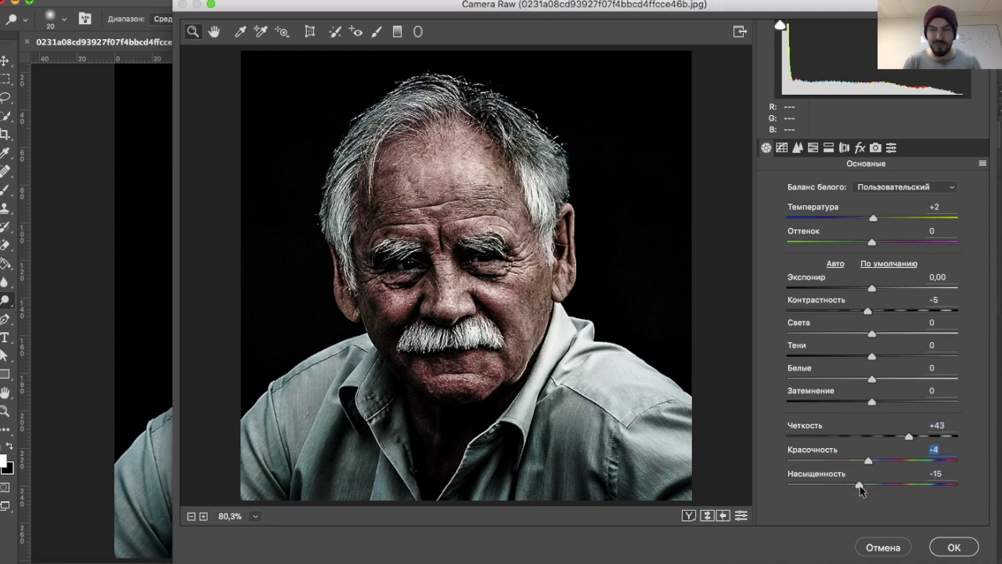
{"action": "left_click", "coordinate": [860, 485]}
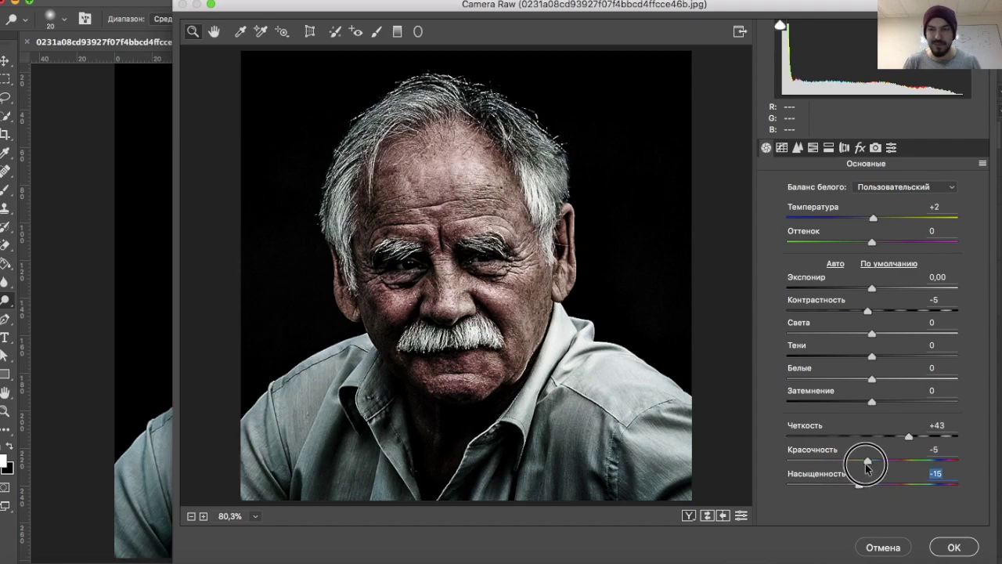
{"action": "left_click_drag", "start_coordinate": [866, 461], "coordinate": [863, 462]}
- Fine-tune tones: Shadows -4, deeper Blacks, Whites -8 and Highlights -7
{"action": "mouse_move", "coordinate": [871, 355]}
{"action": "left_mouse_down"}
{"action": "mouse_move", "coordinate": [801, 358]}
{"action": "mouse_move", "coordinate": [876, 357]}
{"action": "left_mouse_up"}
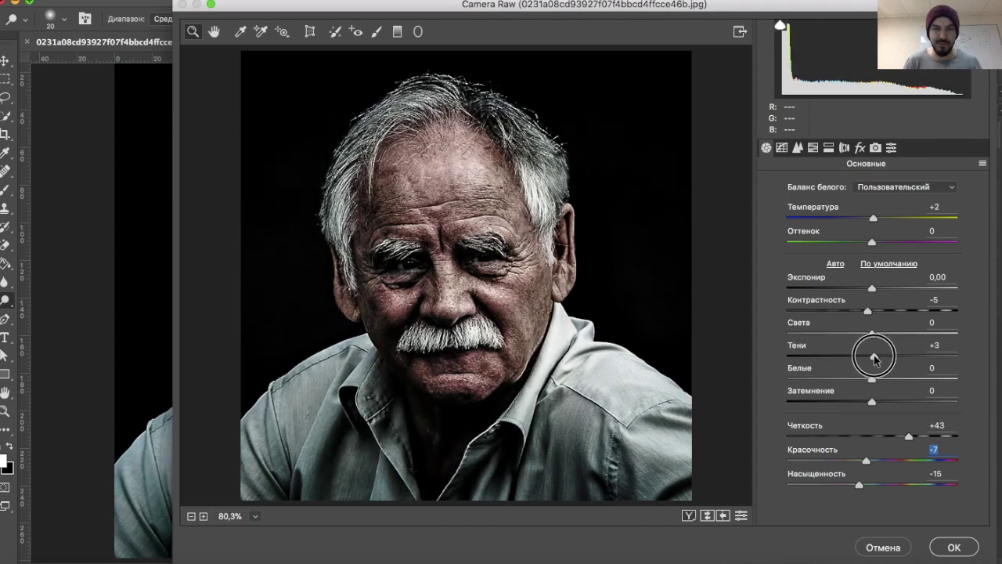
{"action": "left_click_drag", "start_coordinate": [877, 357], "coordinate": [867, 357]}
{"action": "mouse_move", "coordinate": [871, 400]}
{"action": "left_mouse_down"}
{"action": "mouse_move", "coordinate": [826, 403]}
{"action": "mouse_move", "coordinate": [874, 405]}
{"action": "left_mouse_up"}
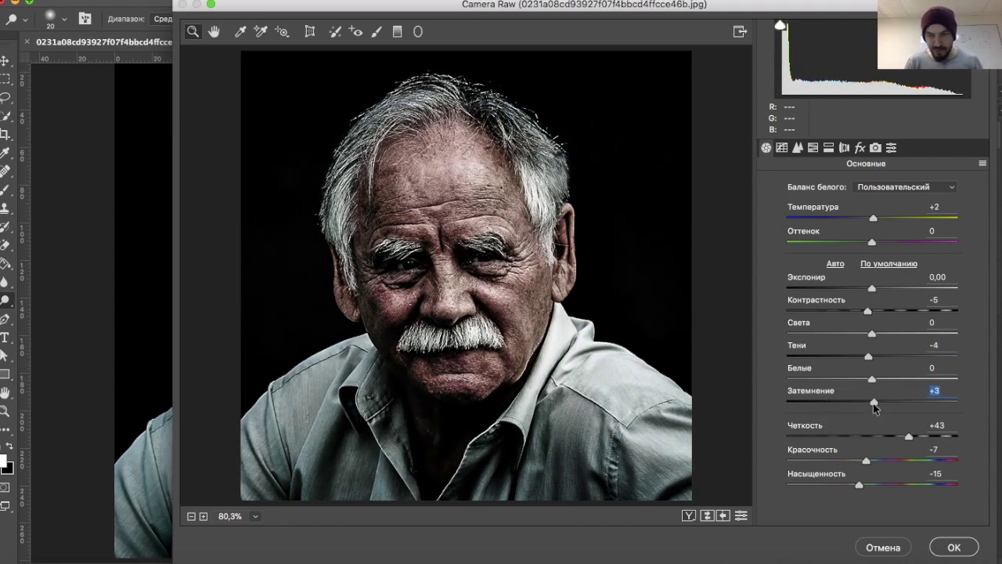
{"action": "mouse_move", "coordinate": [871, 379]}
{"action": "left_mouse_down"}
{"action": "mouse_move", "coordinate": [898, 380]}
{"action": "mouse_move", "coordinate": [864, 381]}
{"action": "left_mouse_up"}
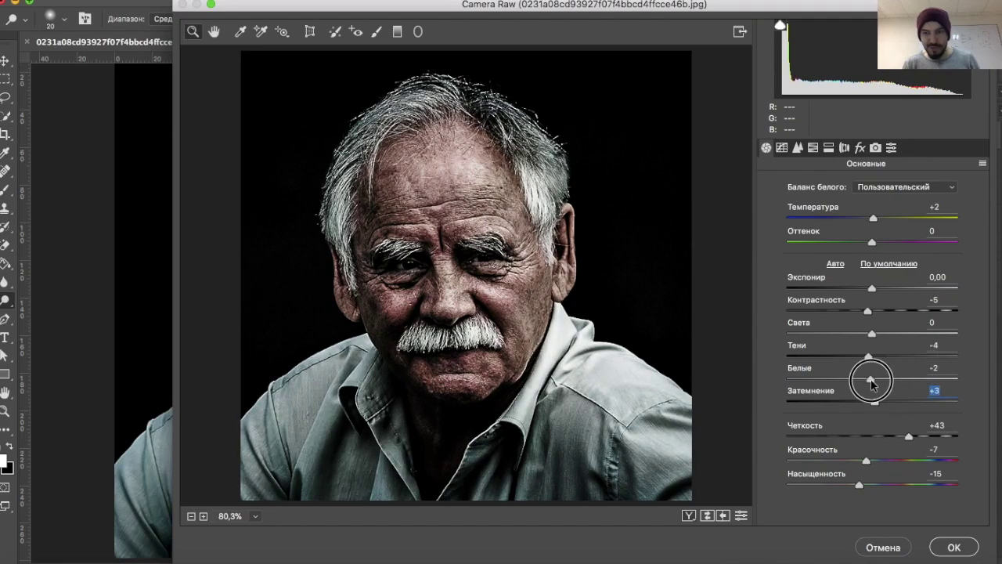
{"action": "left_click_drag", "start_coordinate": [870, 335], "coordinate": [861, 336]}
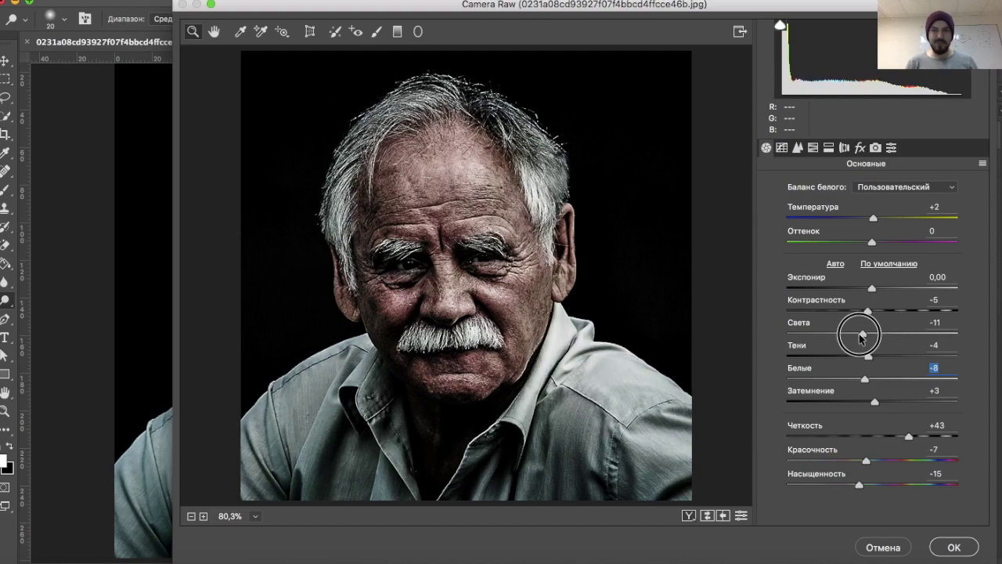
{"action": "left_click_drag", "start_coordinate": [861, 337], "coordinate": [865, 337]}
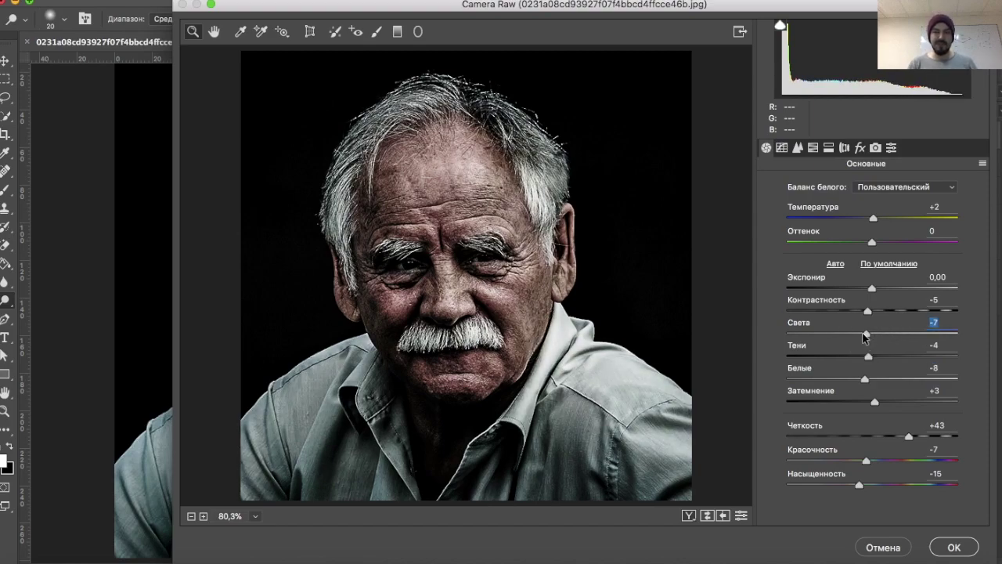
{"action": "left_click", "coordinate": [811, 149]}
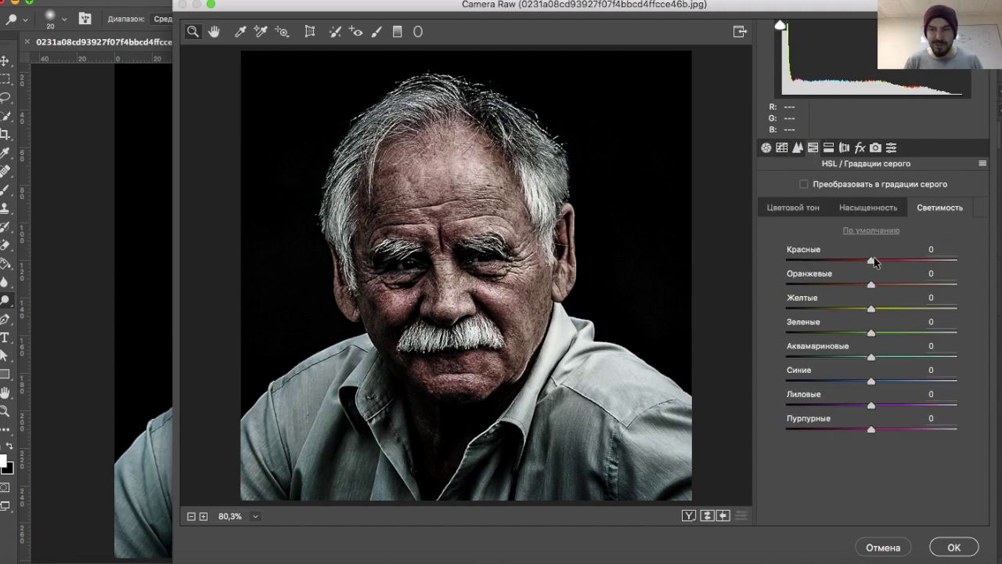
- Darken the red, aqua and blue luminance in Camera Raw's HSL panel
{"action": "mouse_move", "coordinate": [871, 259]}
{"action": "left_mouse_down"}
{"action": "mouse_move", "coordinate": [814, 261]}
{"action": "mouse_move", "coordinate": [837, 260]}
{"action": "left_mouse_up"}
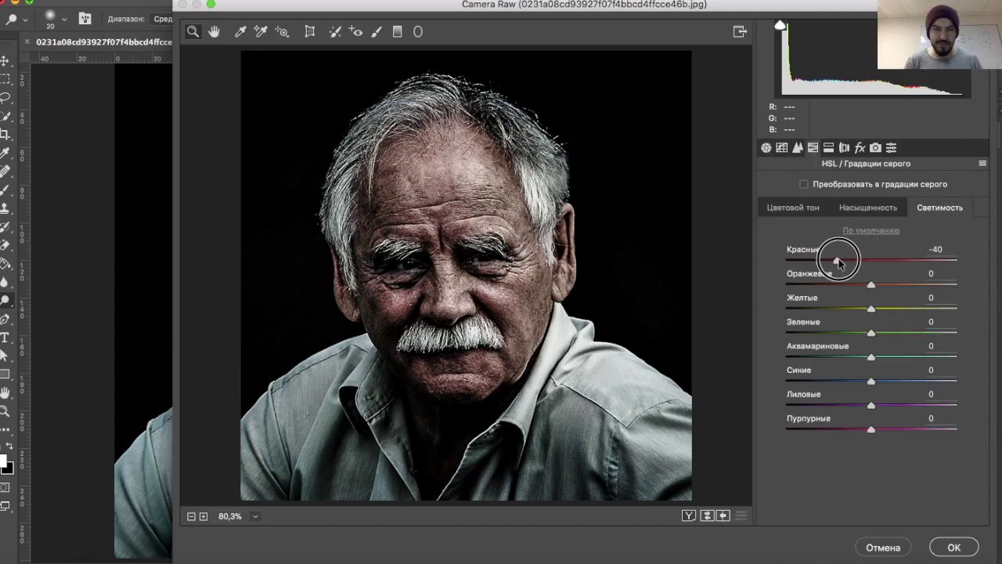
{"action": "left_click_drag", "start_coordinate": [869, 354], "coordinate": [787, 354]}
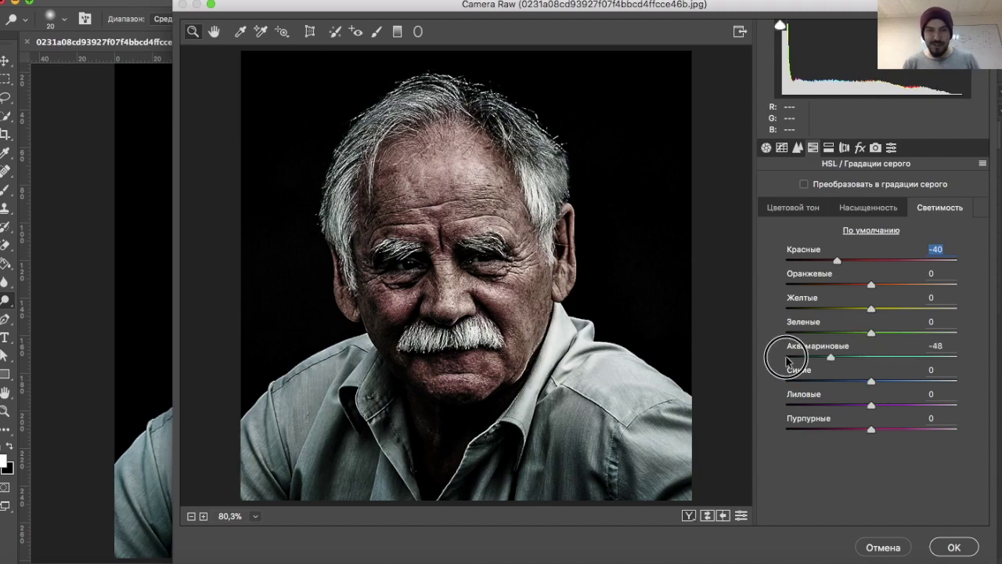
{"action": "left_click_drag", "start_coordinate": [871, 381], "coordinate": [855, 381]}
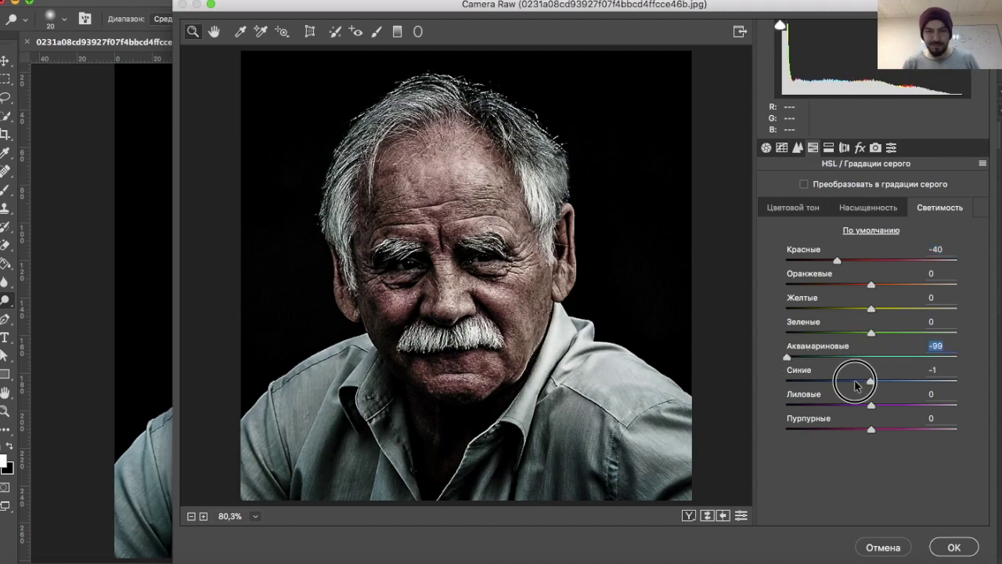
- Cut saturation: reds -18, oranges -38, yellows -28, aquas -18, blues -23; apply Camera Raw
{"action": "left_click", "coordinate": [858, 208]}
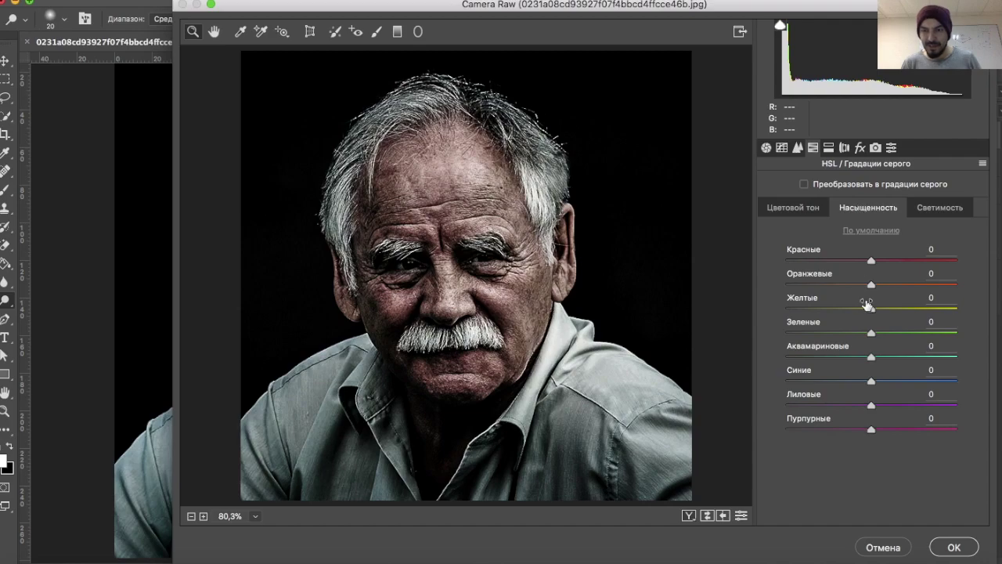
{"action": "mouse_move", "coordinate": [873, 289]}
{"action": "left_mouse_down"}
{"action": "mouse_move", "coordinate": [909, 289]}
{"action": "mouse_move", "coordinate": [838, 291]}
{"action": "left_mouse_up"}
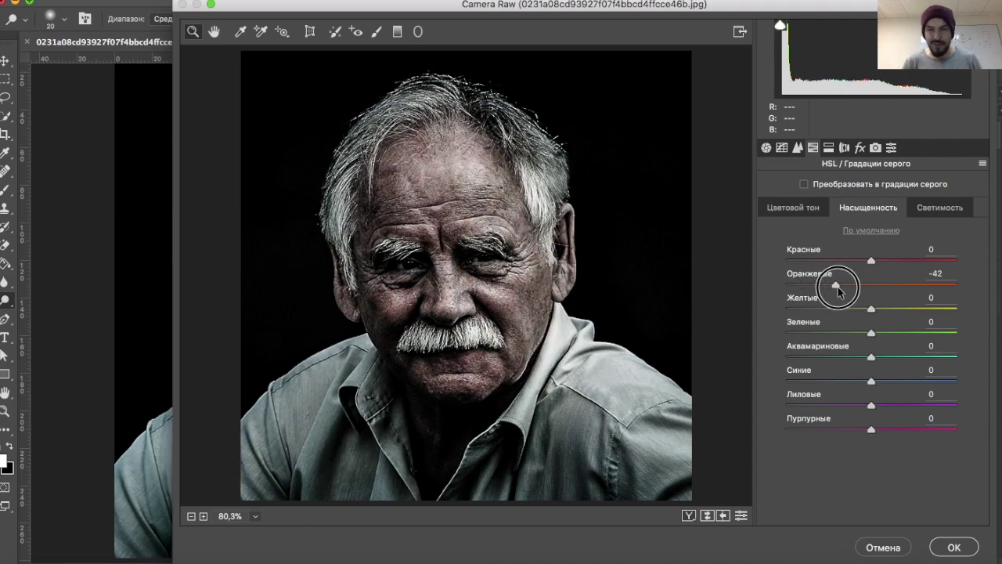
{"action": "left_click_drag", "start_coordinate": [838, 290], "coordinate": [855, 260]}
{"action": "left_click_drag", "start_coordinate": [869, 308], "coordinate": [848, 311]}
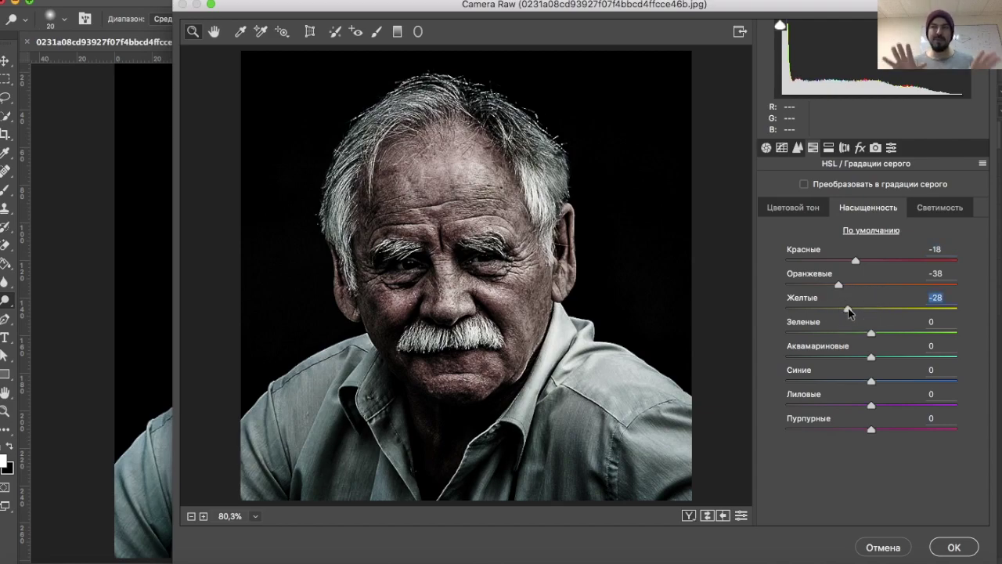
{"action": "left_click", "coordinate": [870, 358]}
{"action": "mouse_move", "coordinate": [871, 357]}
{"action": "left_mouse_down"}
{"action": "mouse_move", "coordinate": [854, 357]}
{"action": "mouse_move", "coordinate": [852, 382]}
{"action": "left_mouse_up"}
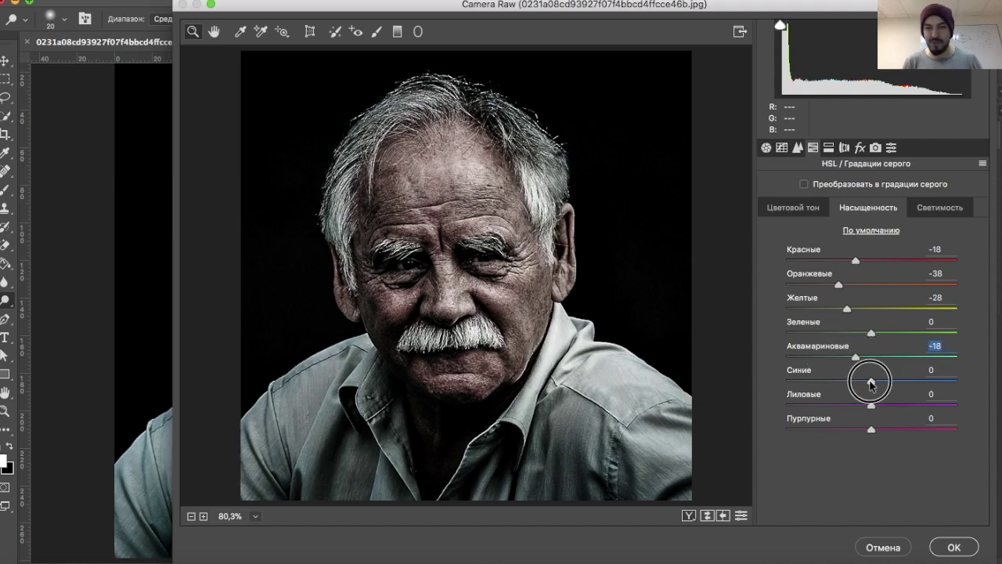
{"action": "left_click", "coordinate": [955, 548]}
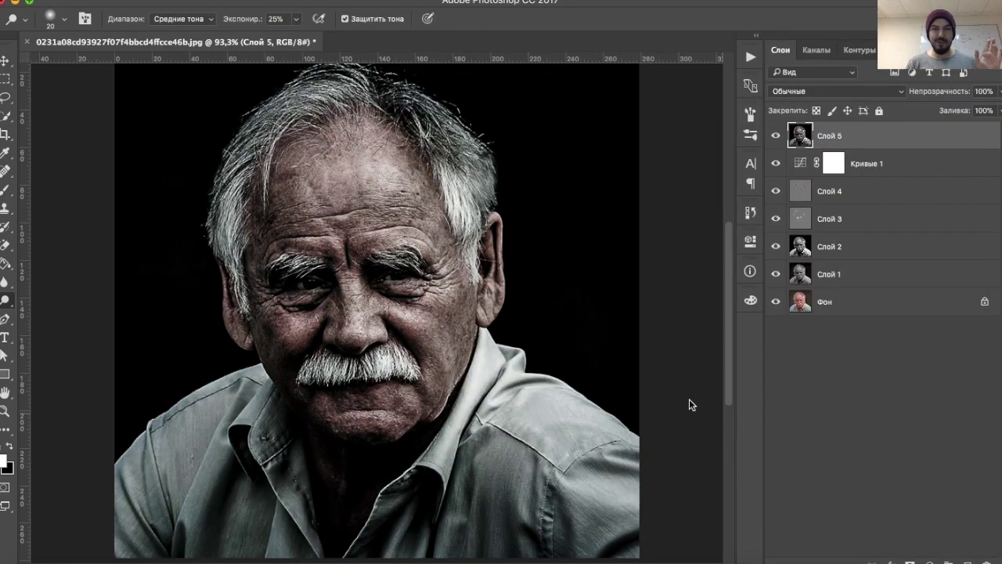
- Duplicate the Camera Raw result layer 'Слой 5' with Ctrl+J
{"action": "scroll", "coordinate": [675, 393], "scroll_direction": "down", "scroll_amount": 1}
{"action": "scroll", "coordinate": [675, 393], "scroll_direction": "down", "scroll_amount": 1}
{"action": "scroll", "coordinate": [675, 393], "scroll_direction": "down", "scroll_amount": 1}
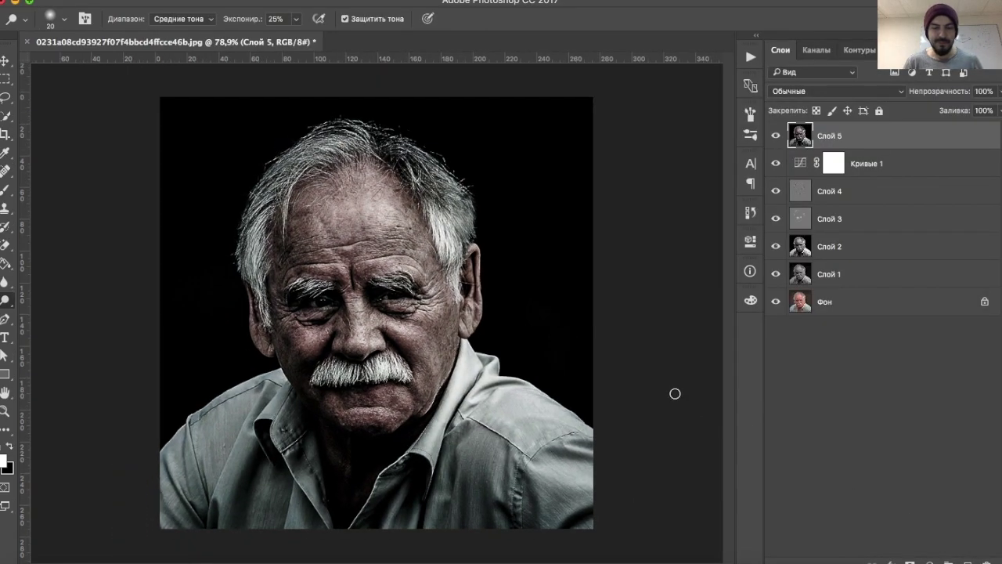
{"action": "scroll", "coordinate": [675, 393], "scroll_direction": "down", "scroll_amount": 1}
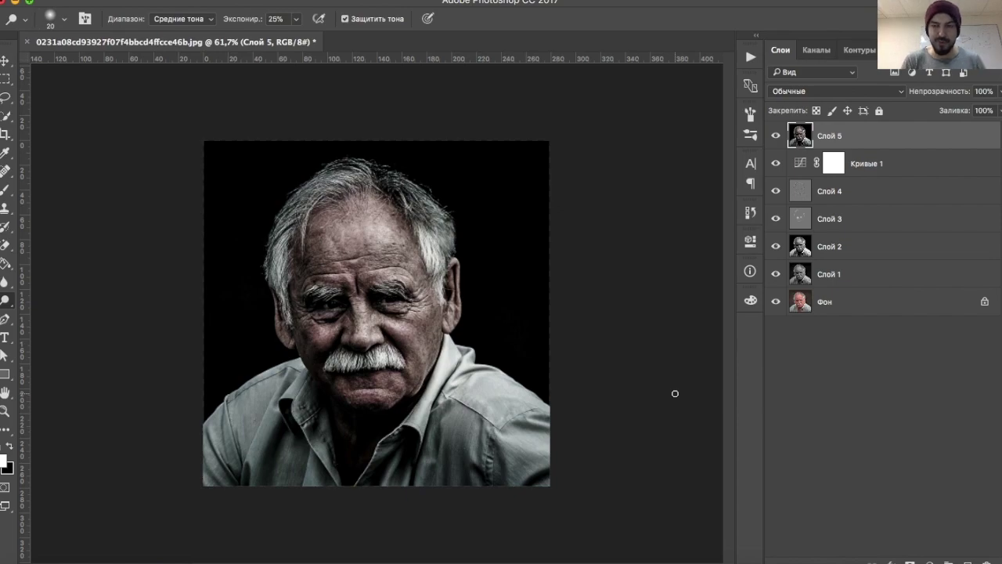
{"action": "key", "text": "ctrl+j"}
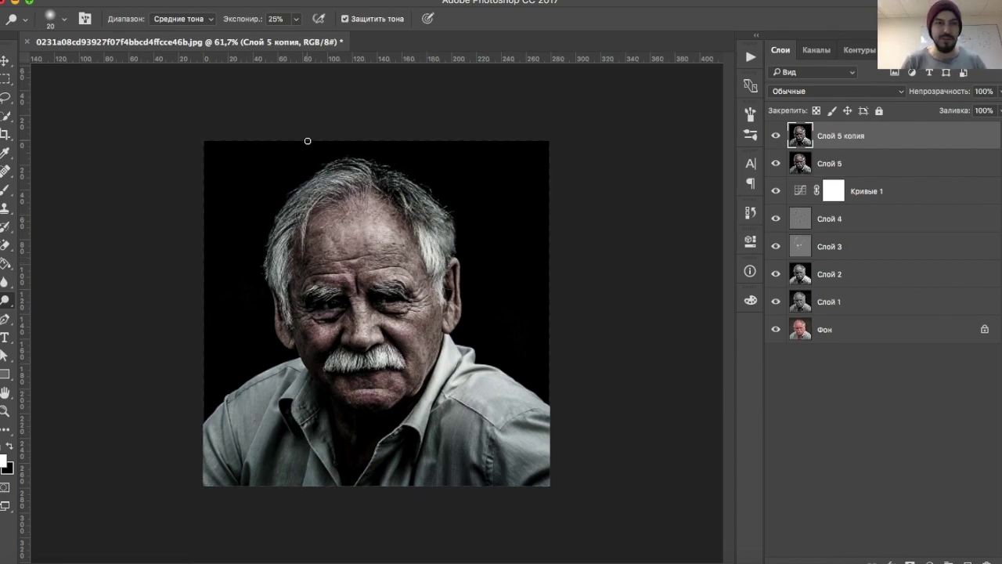
- Convert the copy to black and white with Reds 112, Yellows -17, Greens -48
{"action": "left_click", "coordinate": [266, 0]}
{"action": "mouse_move", "coordinate": [276, 21]}
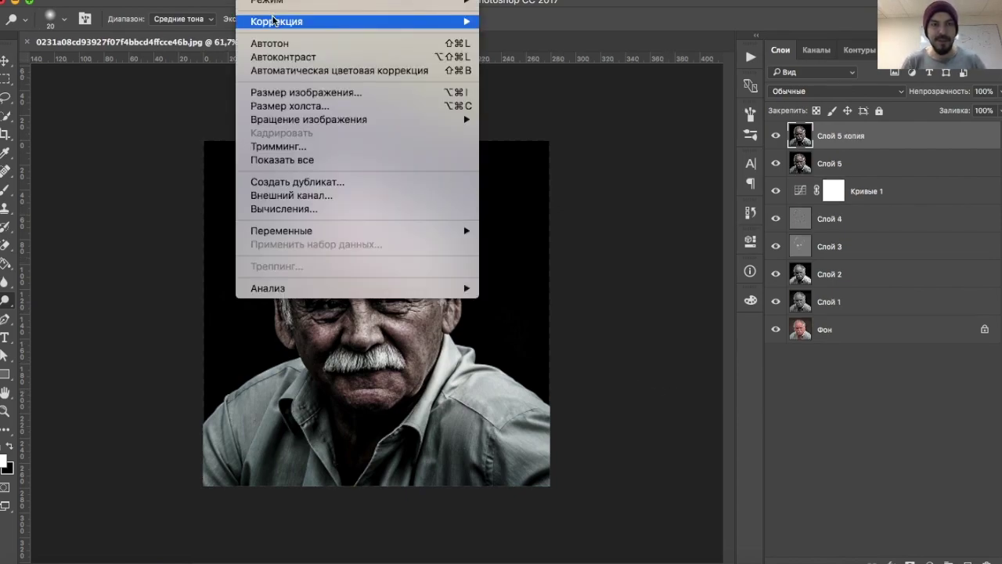
{"action": "left_click", "coordinate": [584, 124]}
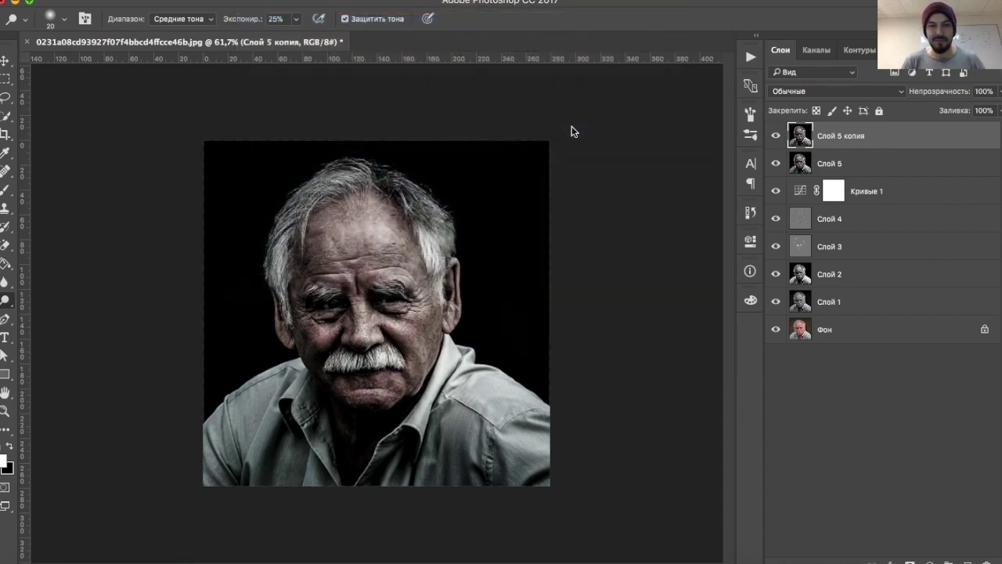
{"action": "left_click_drag", "start_coordinate": [735, 258], "coordinate": [766, 259]}
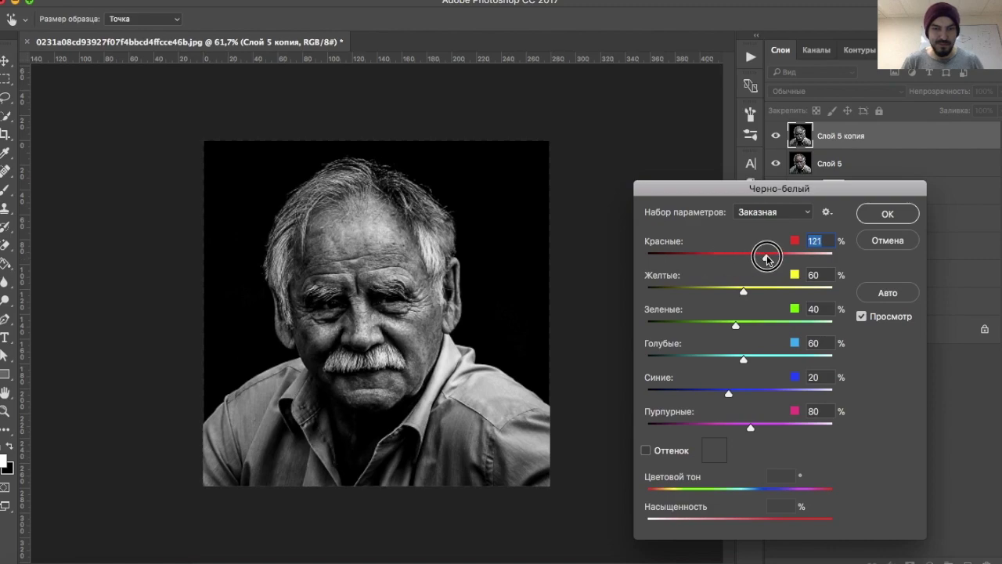
{"action": "left_click_drag", "start_coordinate": [766, 258], "coordinate": [762, 259]}
{"action": "left_click_drag", "start_coordinate": [737, 327], "coordinate": [696, 323]}
{"action": "mouse_move", "coordinate": [743, 294]}
{"action": "left_mouse_down"}
{"action": "mouse_move", "coordinate": [703, 292]}
{"action": "mouse_move", "coordinate": [714, 291]}
{"action": "left_mouse_up"}
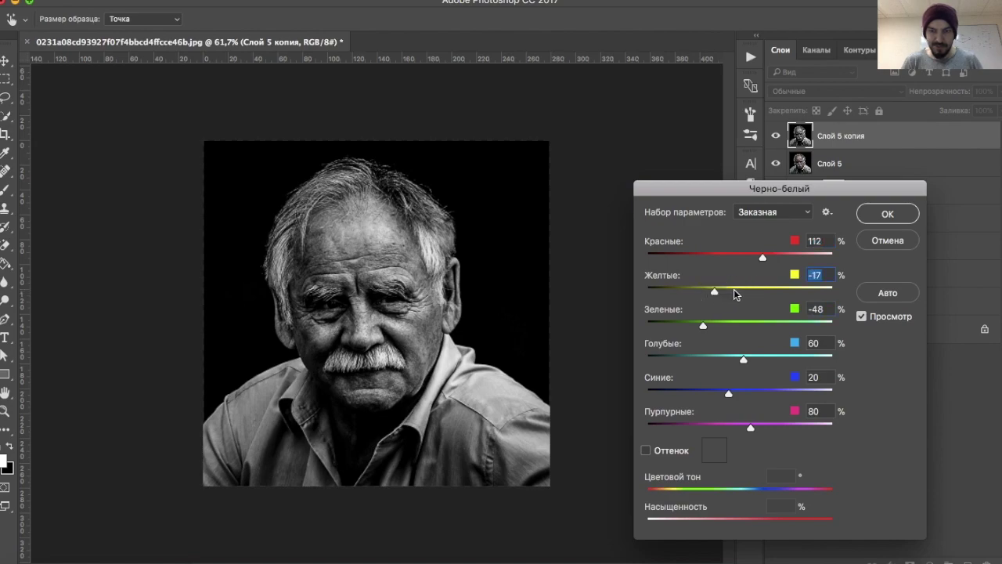
{"action": "key", "text": "Return"}
{"action": "left_click", "coordinate": [827, 93]}
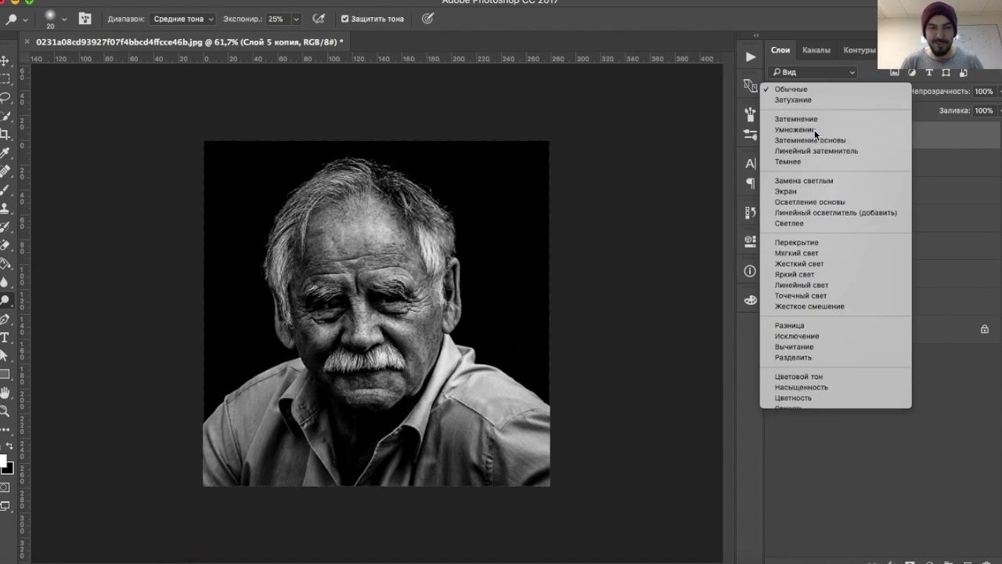
- Blend 'Слой 5 копия' in Multiply mode at 20% opacity
{"action": "left_click", "coordinate": [814, 129]}
{"action": "scroll", "coordinate": [370, 409], "scroll_direction": "up", "scroll_amount": 1}
{"action": "scroll", "coordinate": [370, 409], "scroll_direction": "up", "scroll_amount": 1}
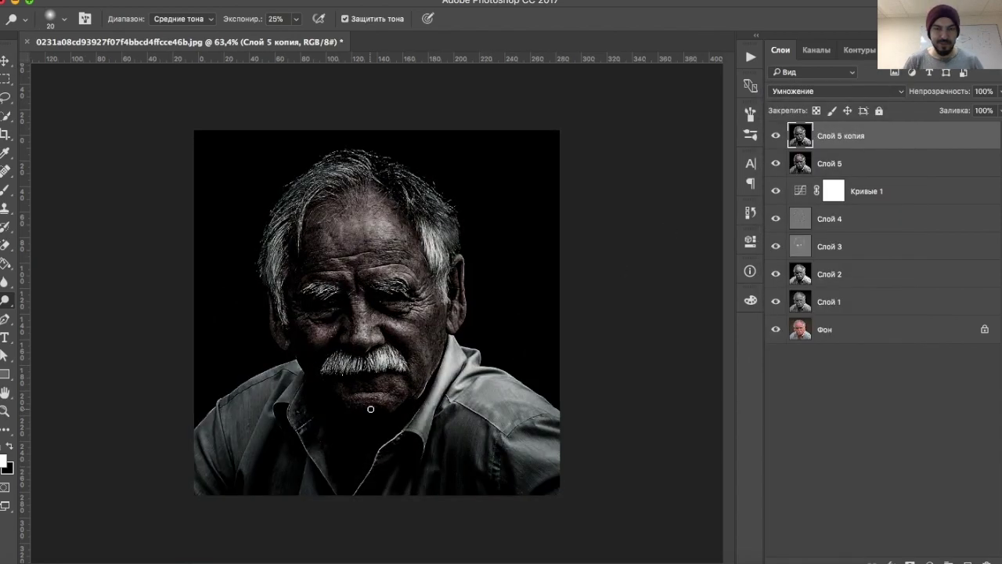
{"action": "scroll", "coordinate": [370, 408], "scroll_direction": "up", "scroll_amount": 2}
{"action": "scroll", "coordinate": [370, 409], "scroll_direction": "up", "scroll_amount": 1}
{"action": "scroll", "coordinate": [371, 409], "scroll_direction": "up", "scroll_amount": 1}
{"action": "scroll", "coordinate": [370, 408], "scroll_direction": "up", "scroll_amount": 1}
{"action": "scroll", "coordinate": [371, 408], "scroll_direction": "up", "scroll_amount": 1}
{"action": "scroll", "coordinate": [370, 409], "scroll_direction": "up", "scroll_amount": 1}
{"action": "scroll", "coordinate": [371, 409], "scroll_direction": "up", "scroll_amount": 1}
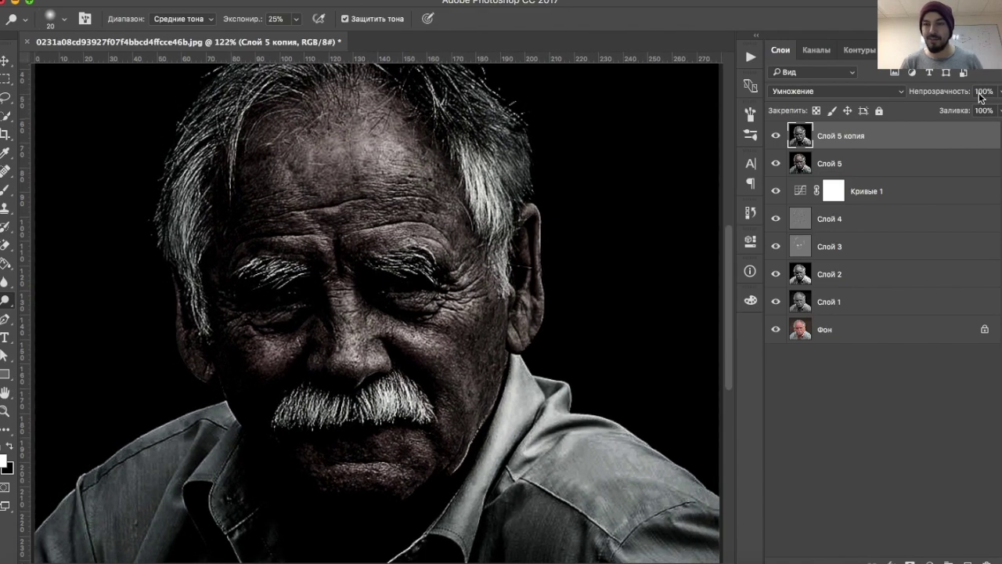
{"action": "left_click", "coordinate": [983, 92]}
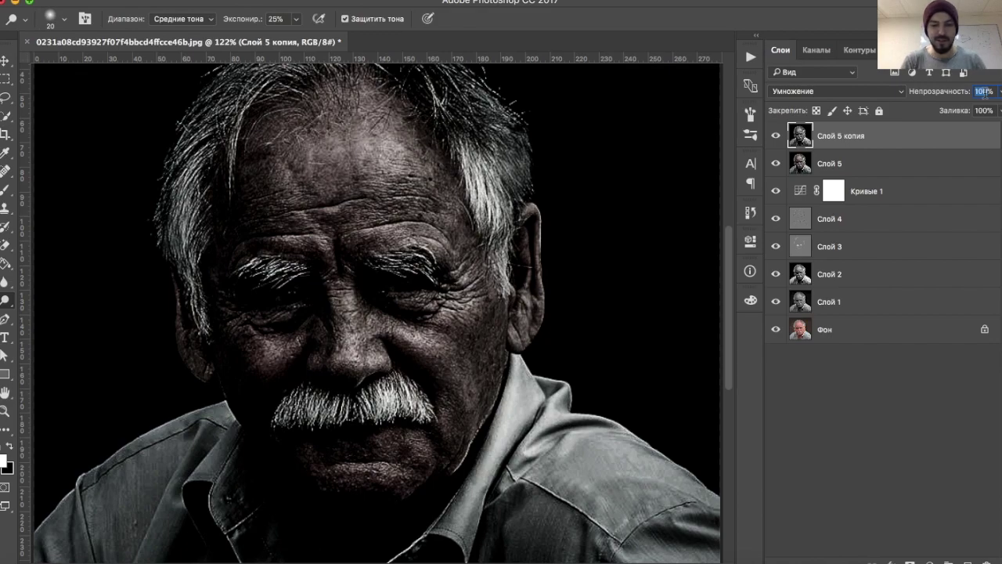
{"action": "type", "text": "20"}
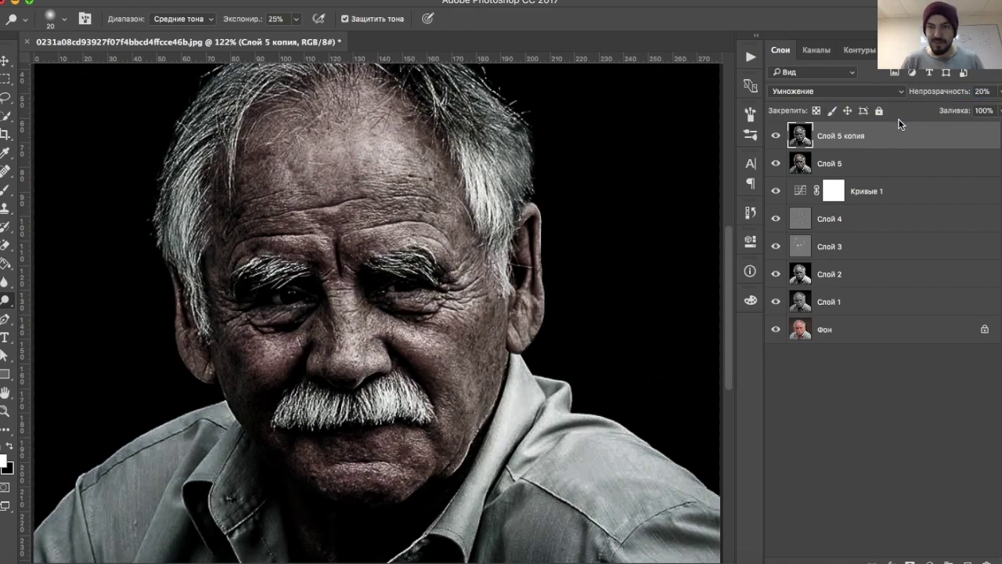
- Stamp all visible layers into a new merged layer 'Слой 6'
{"action": "left_click", "coordinate": [904, 160]}
{"action": "scroll", "coordinate": [682, 230], "scroll_direction": "down", "scroll_amount": 1}
{"action": "scroll", "coordinate": [683, 230], "scroll_direction": "down", "scroll_amount": 1}
{"action": "scroll", "coordinate": [632, 258], "scroll_direction": "down", "scroll_amount": 1}
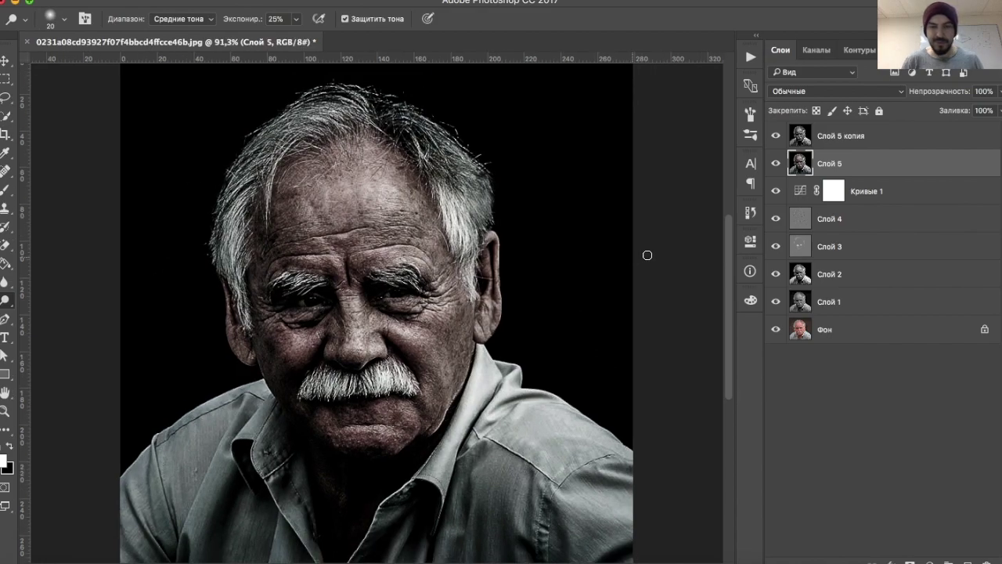
{"action": "left_click", "coordinate": [888, 140]}
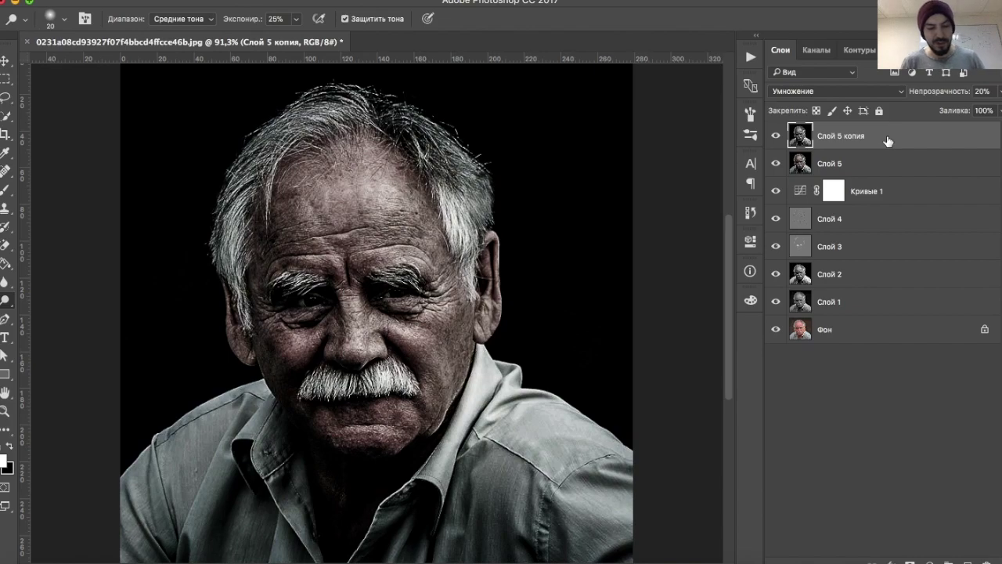
{"action": "key", "text": "ctrl+shift+alt+e"}
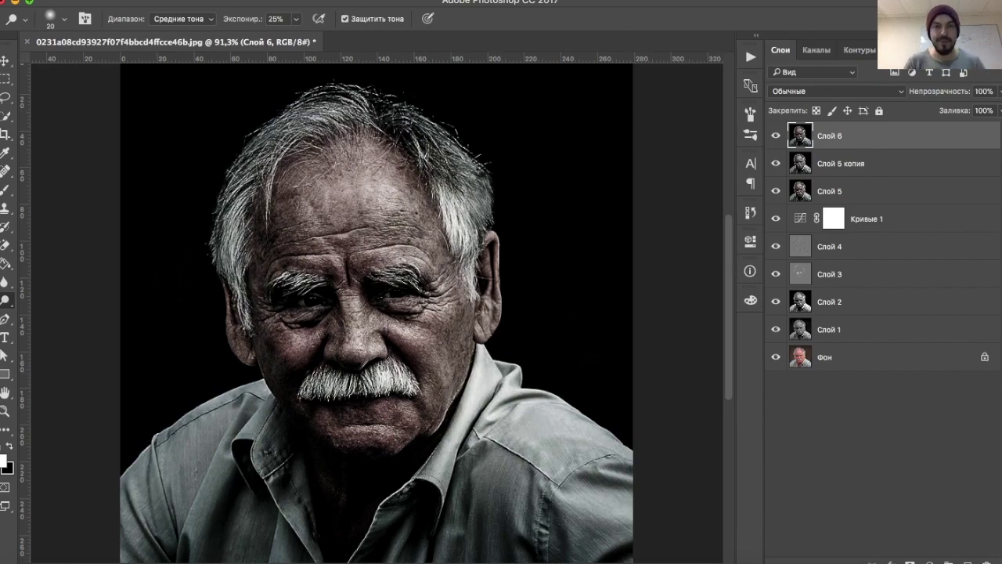
- Apply a High Pass filter with a 0,5-pixel radius to 'Слой 6'
{"action": "left_click", "coordinate": [477, 0]}
{"action": "mouse_move", "coordinate": [491, 326]}
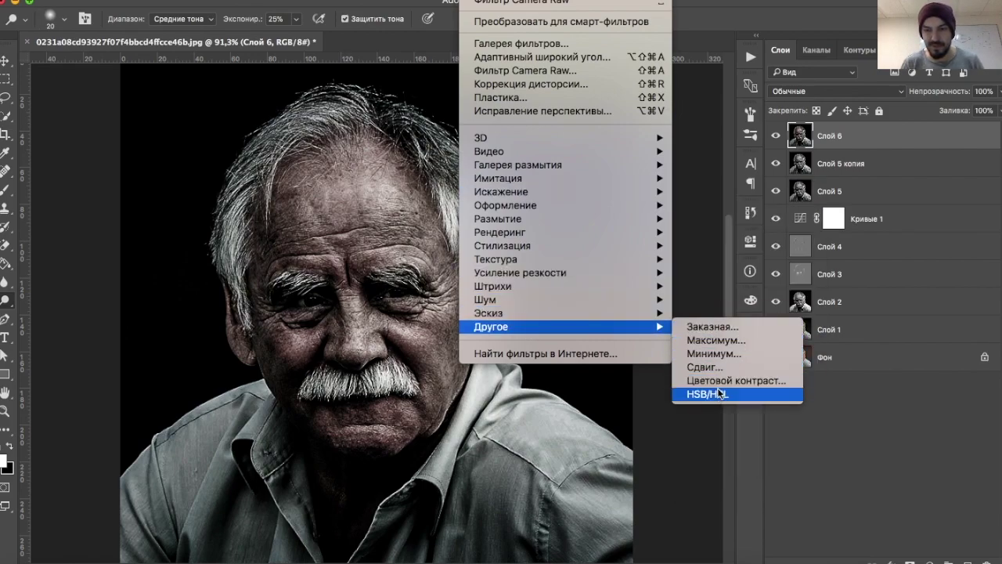
{"action": "left_click", "coordinate": [719, 381]}
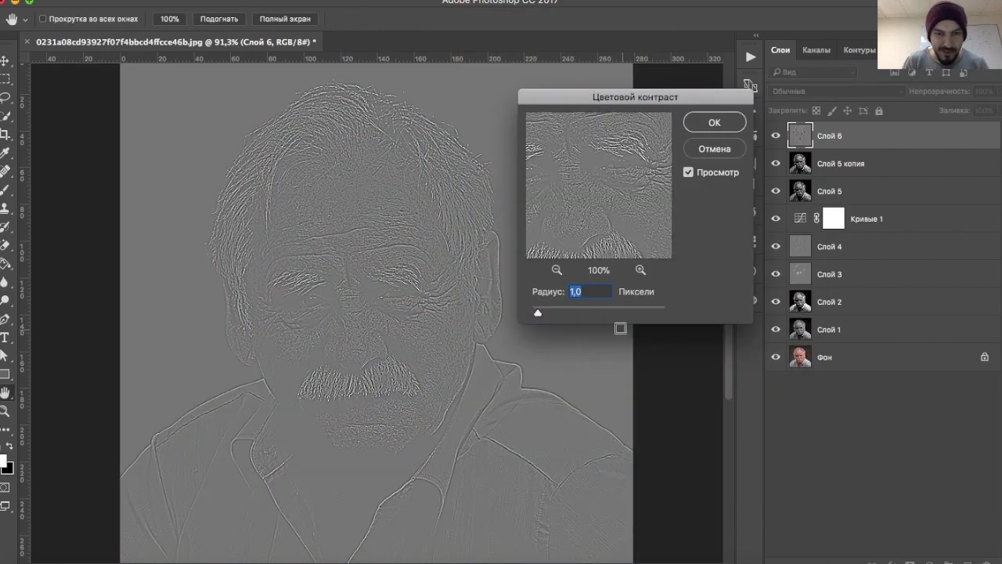
{"action": "type", "text": "0"}
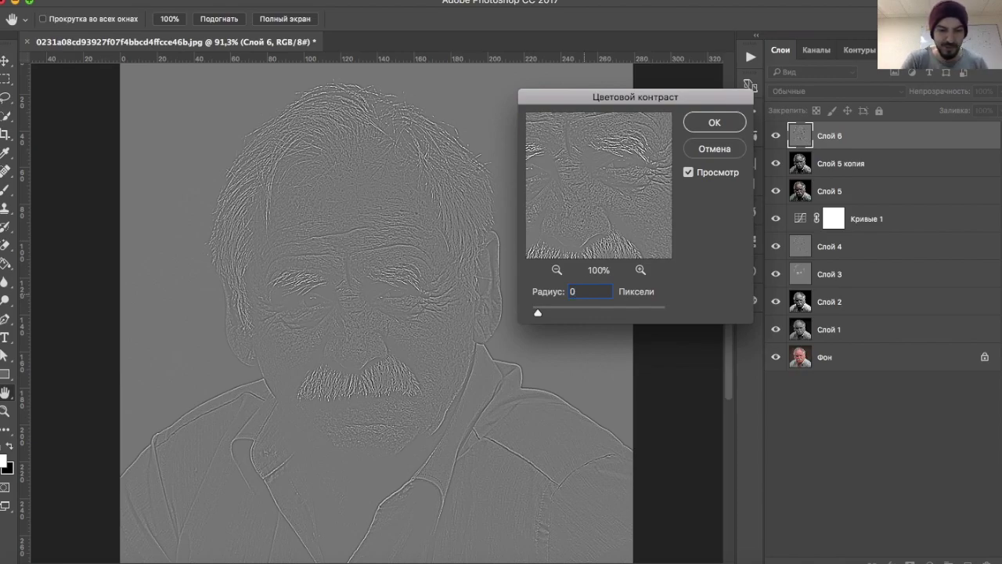
{"action": "key", "text": "BackSpace"}
{"action": "key", "text": "BackSpace"}
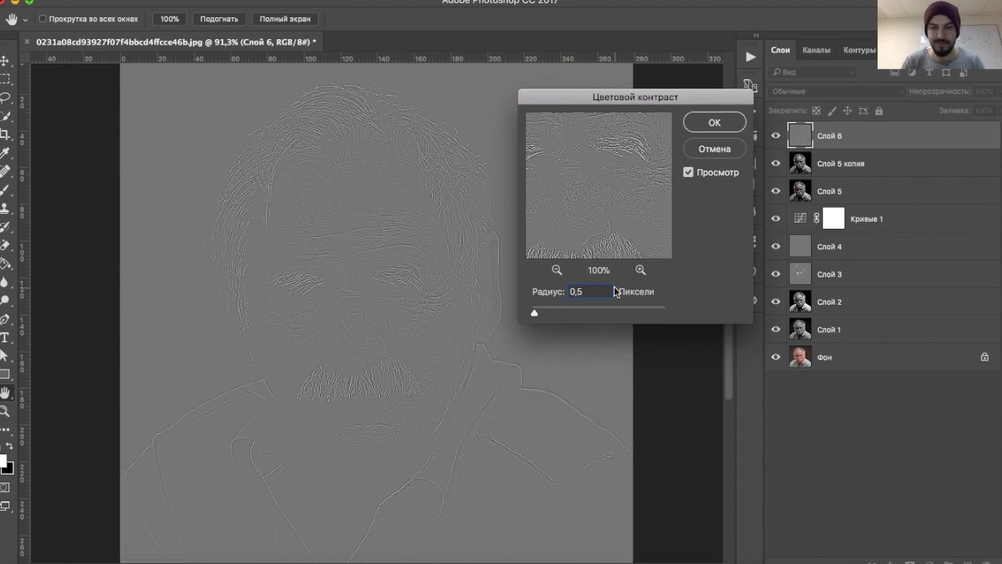
{"action": "key", "text": "Return"}
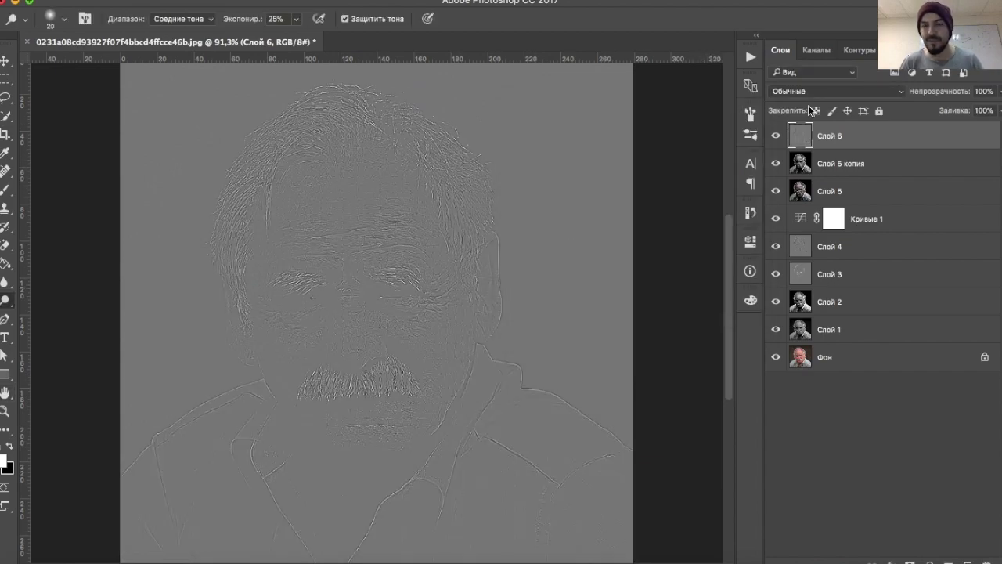
- Blend the High Pass layer in Overlay and stamp visible layers into 'Слой 7'
{"action": "left_click", "coordinate": [831, 91]}
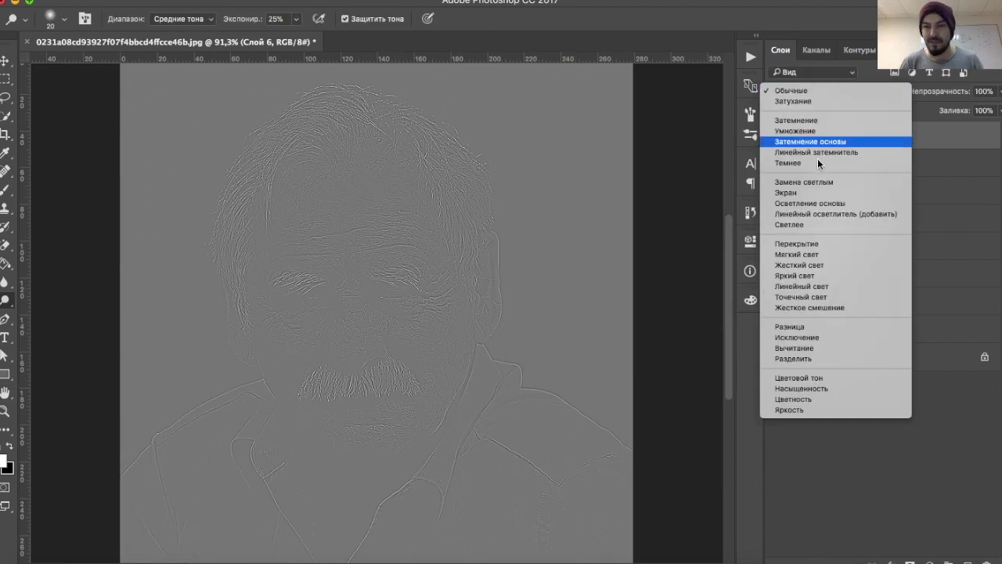
{"action": "left_click", "coordinate": [816, 244]}
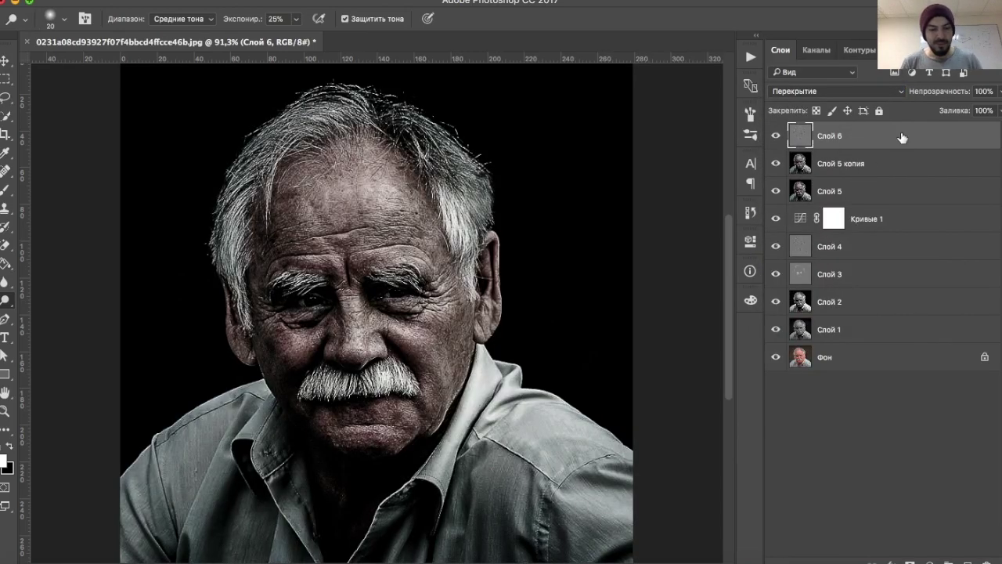
{"action": "key", "text": "ctrl+alt+shift+e"}
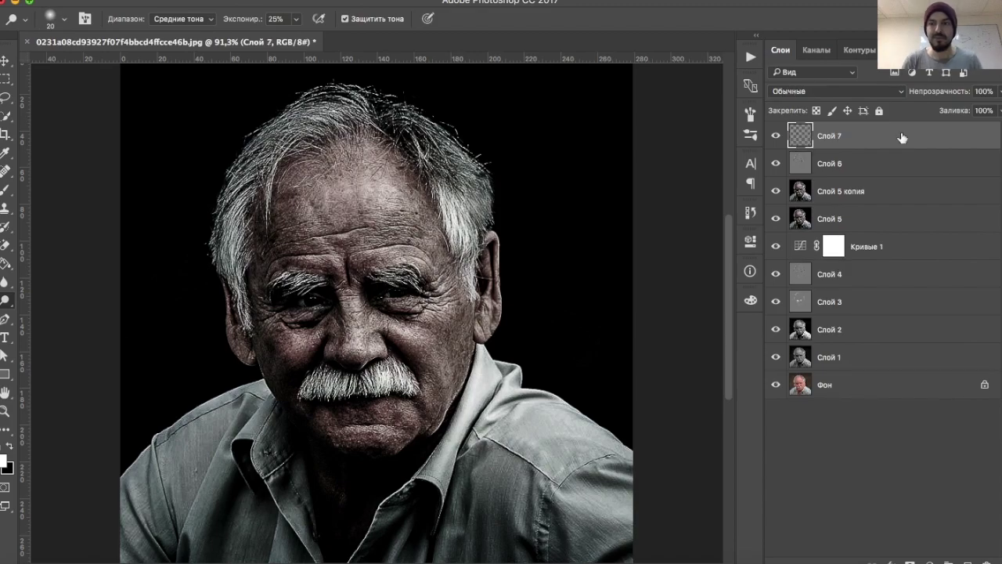
- Add a Camera Raw post-crop vignette of -85 with feather 100
{"action": "left_click", "coordinate": [528, 2]}
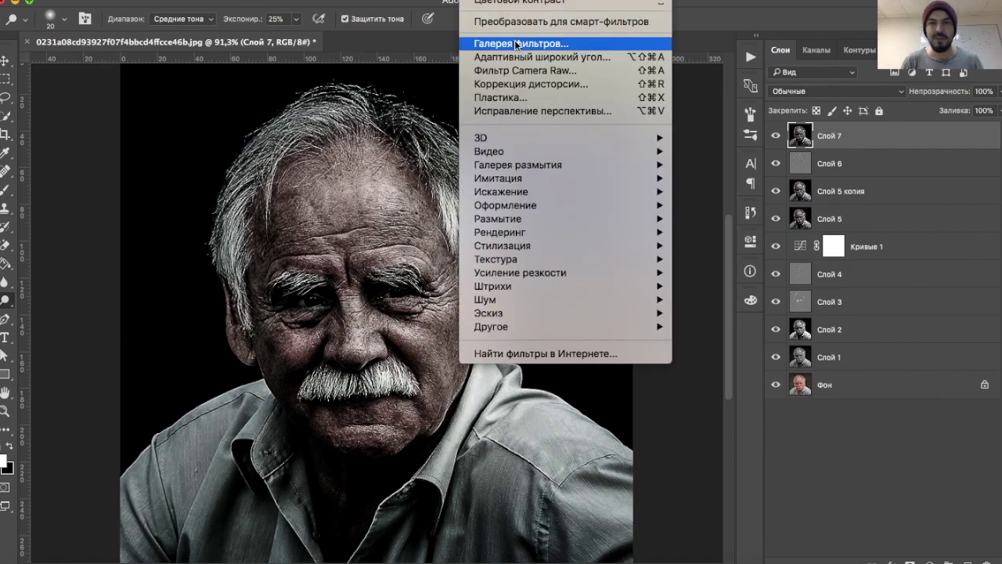
{"action": "left_click", "coordinate": [528, 72]}
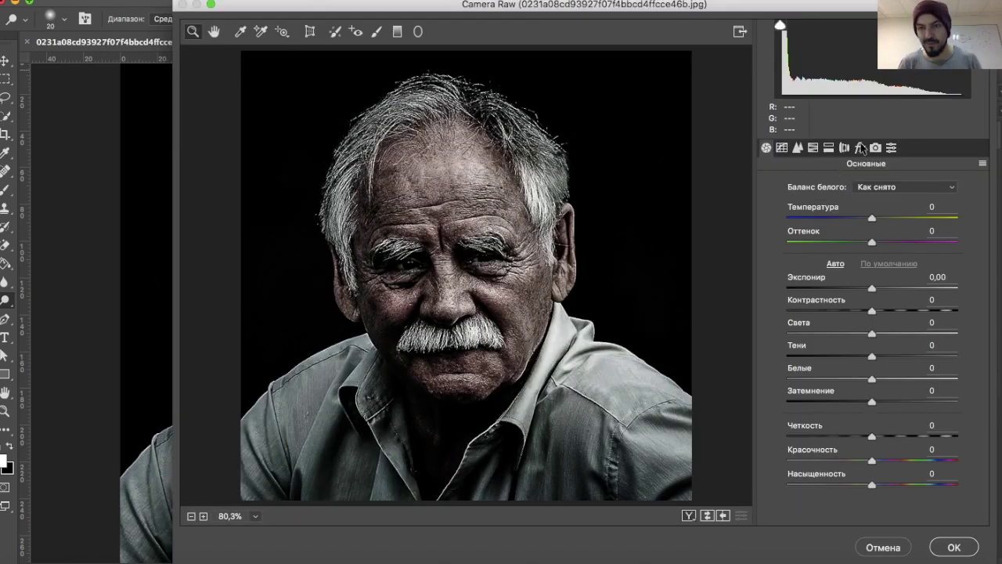
{"action": "left_click", "coordinate": [860, 148]}
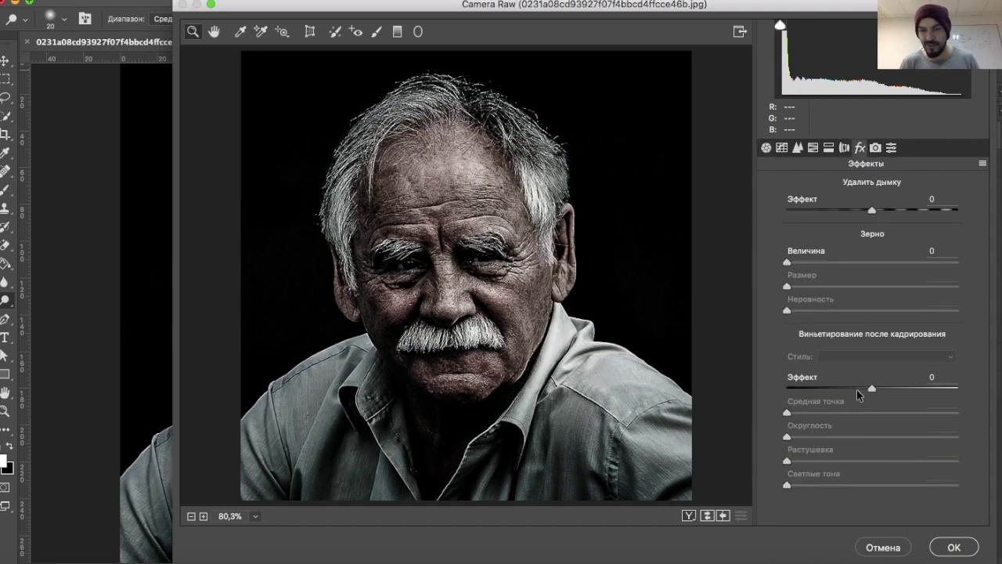
{"action": "left_click_drag", "start_coordinate": [861, 390], "coordinate": [785, 388]}
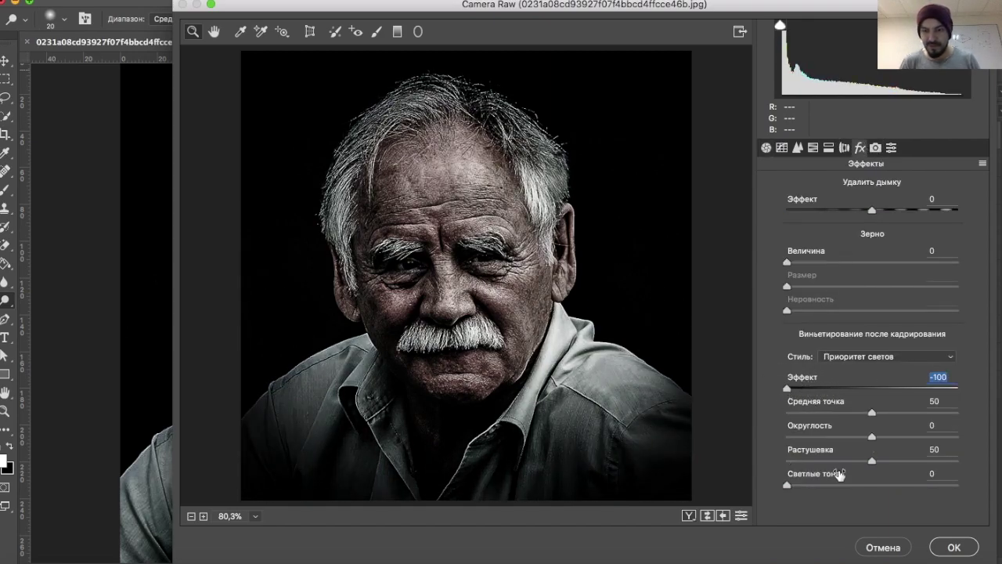
{"action": "left_click_drag", "start_coordinate": [873, 459], "coordinate": [966, 460]}
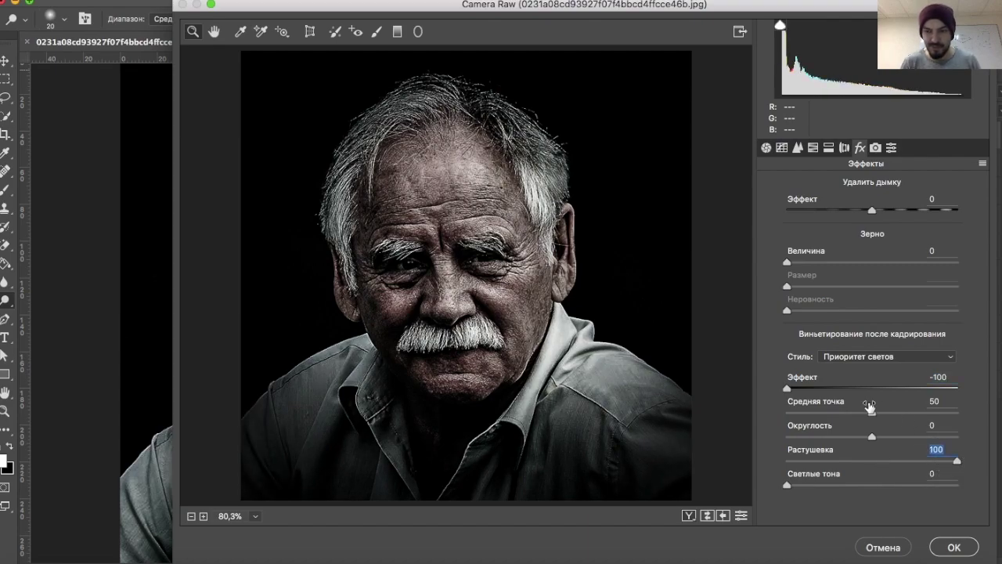
{"action": "left_click_drag", "start_coordinate": [787, 389], "coordinate": [799, 388]}
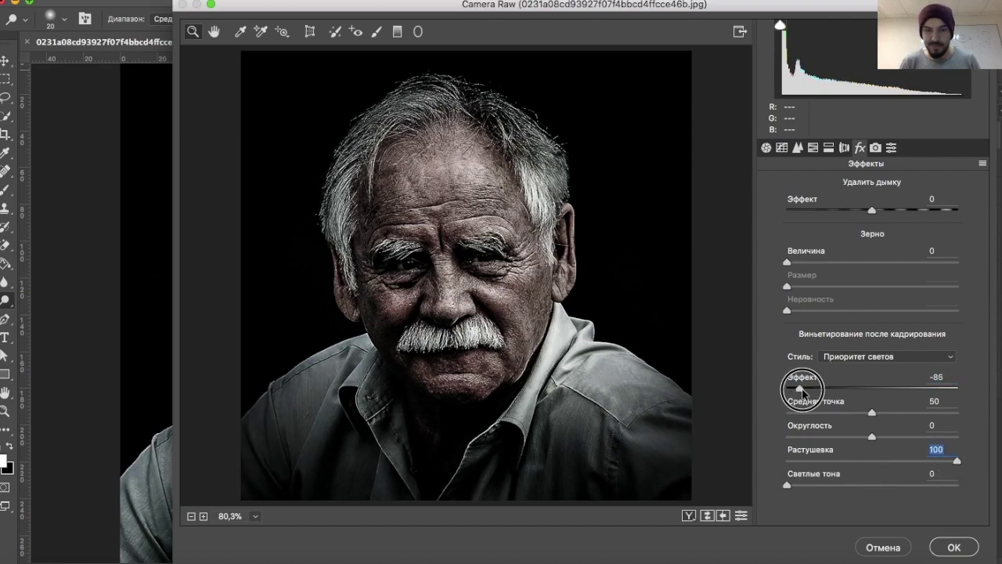
- Leave Dehaze at 0, set Grain Amount to 12, and apply Camera Raw
{"action": "left_click_drag", "start_coordinate": [880, 210], "coordinate": [835, 211]}
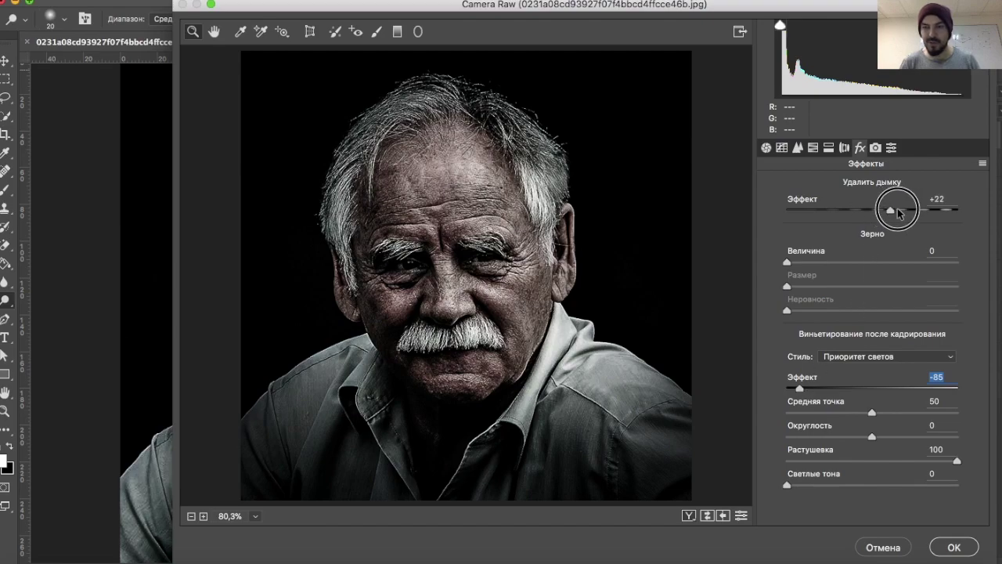
{"action": "left_click_drag", "start_coordinate": [838, 217], "coordinate": [868, 218]}
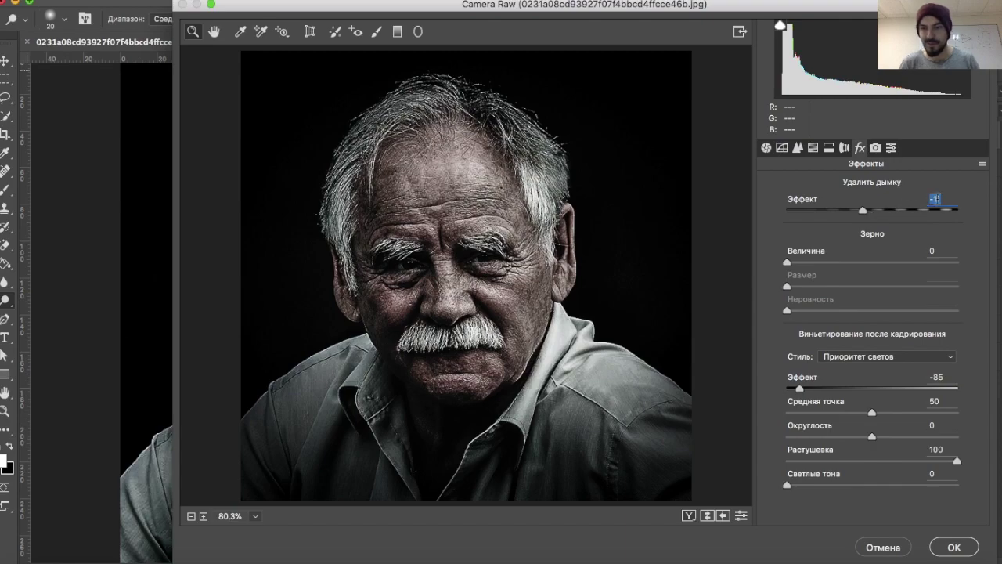
{"action": "double_click", "coordinate": [863, 209]}
{"action": "left_click_drag", "start_coordinate": [788, 262], "coordinate": [801, 267]}
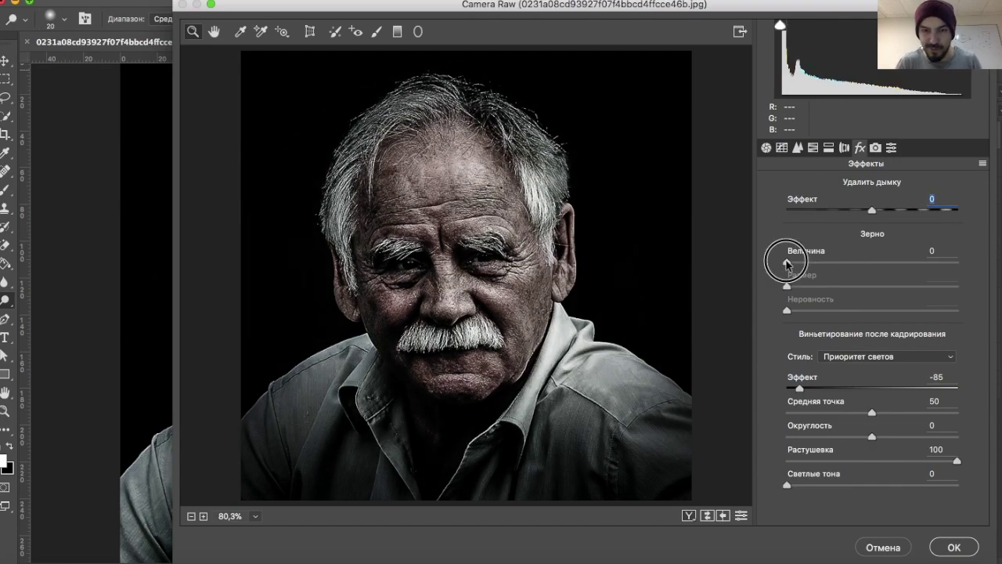
{"action": "left_click_drag", "start_coordinate": [800, 266], "coordinate": [807, 263]}
{"action": "left_click", "coordinate": [950, 551]}
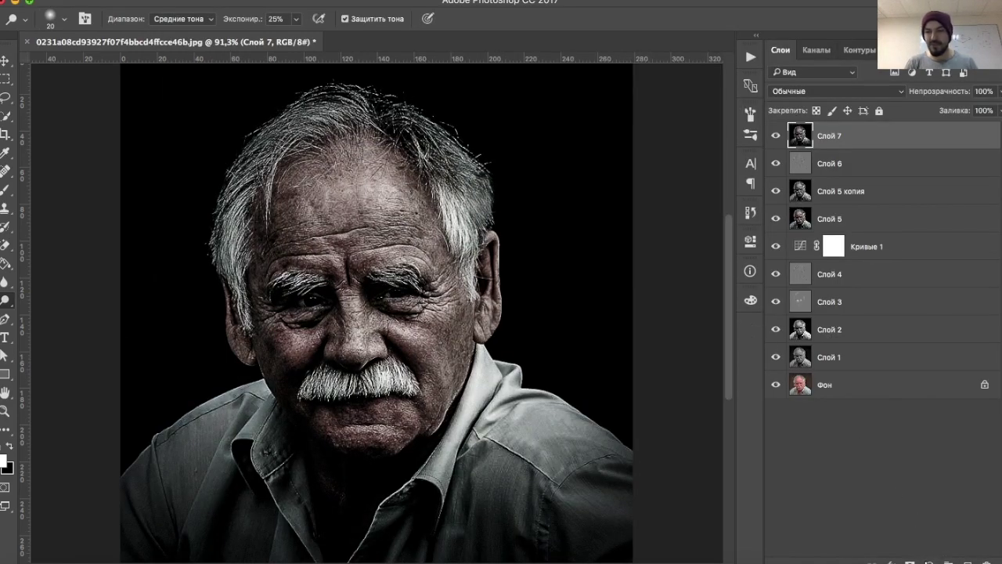
- Add a Curves layer with an S-shaped RGB curve for more contrast
{"action": "left_click", "coordinate": [929, 561]}
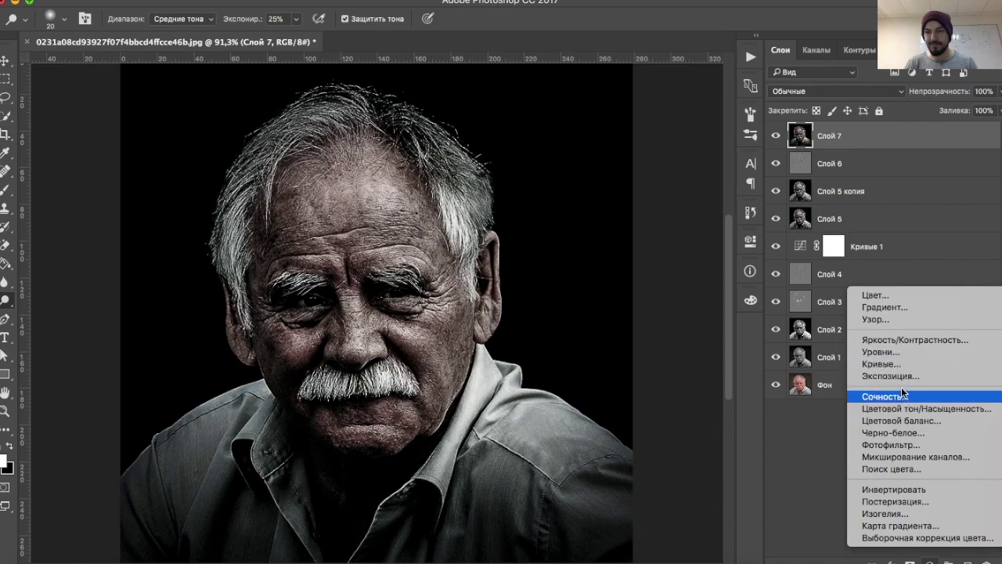
{"action": "left_click", "coordinate": [898, 364]}
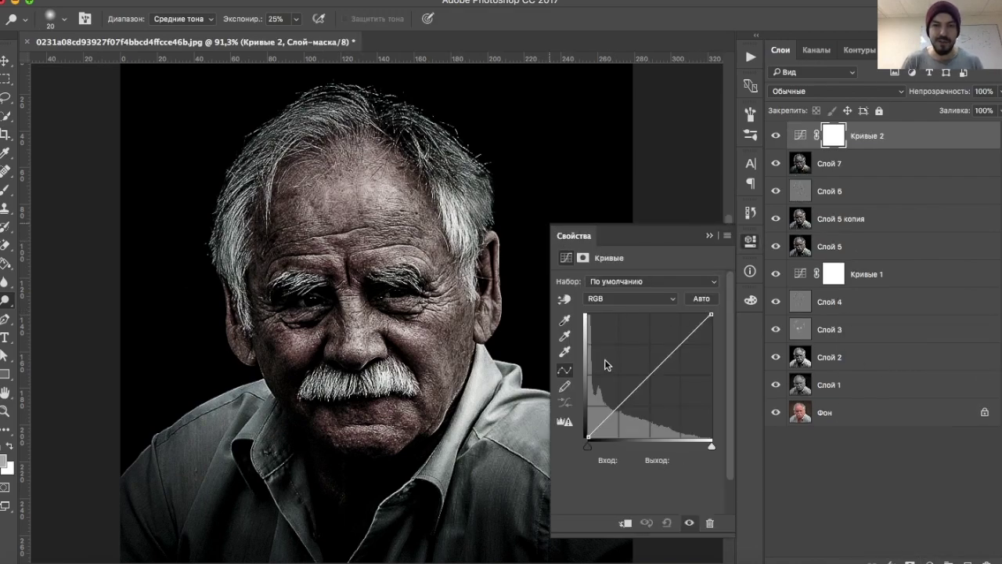
{"action": "left_click", "coordinate": [682, 343]}
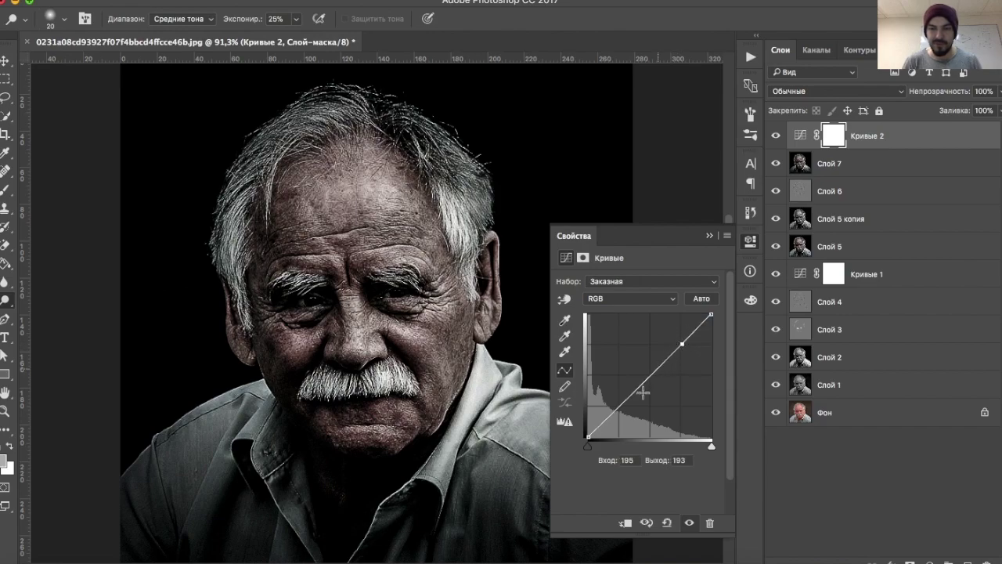
{"action": "left_click", "coordinate": [619, 408]}
{"action": "left_click_drag", "start_coordinate": [682, 344], "coordinate": [681, 336]}
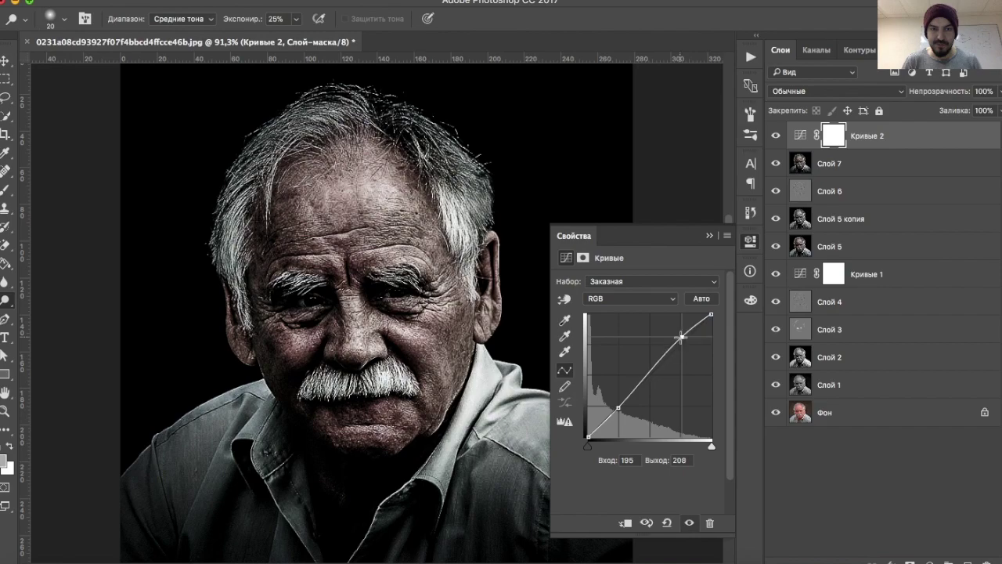
{"action": "left_click_drag", "start_coordinate": [619, 408], "coordinate": [613, 409]}
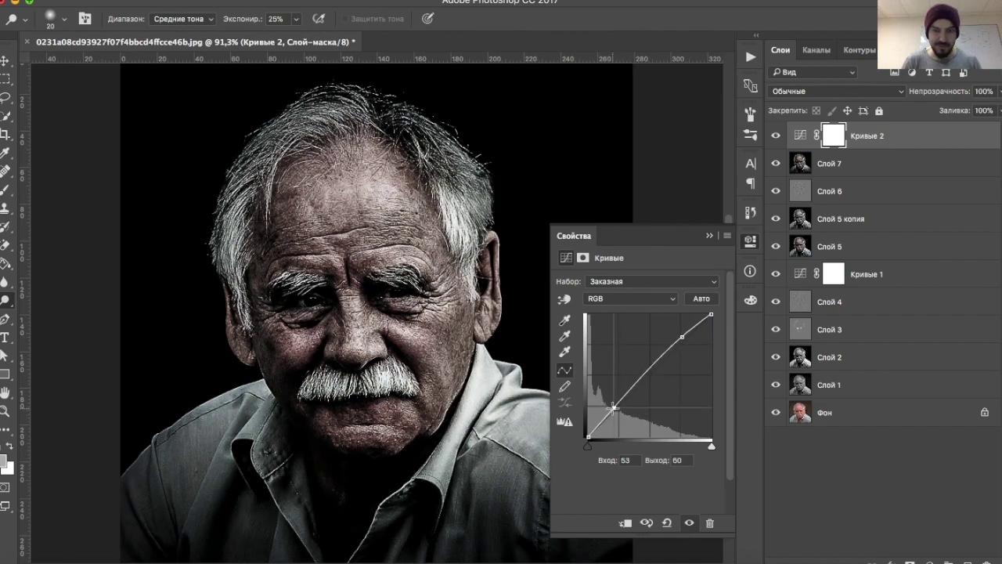
{"action": "left_click", "coordinate": [683, 337]}
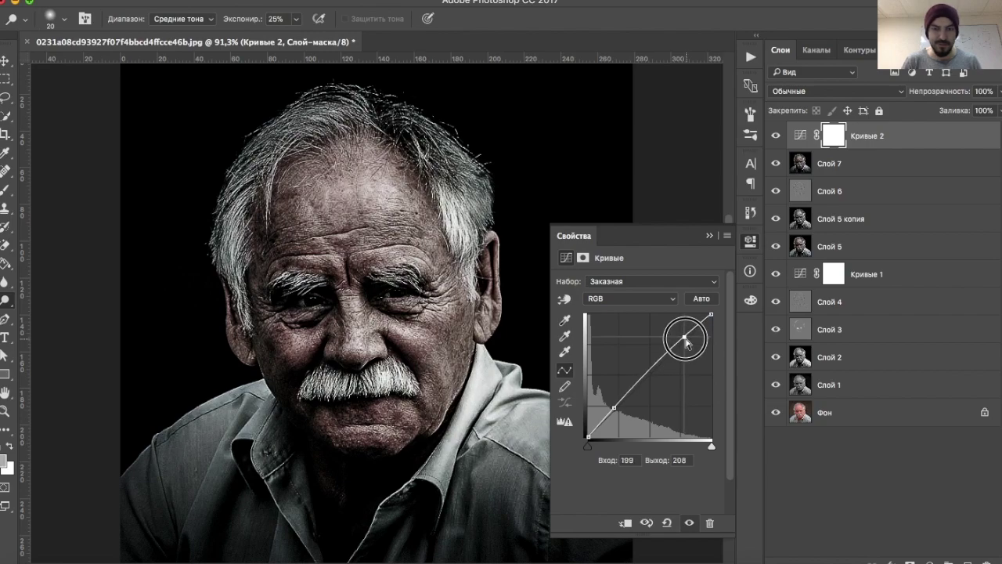
- Shape the Blue curve to add blue in shadows and reduce it in highlights
{"action": "left_click", "coordinate": [662, 298]}
{"action": "left_click", "coordinate": [634, 330]}
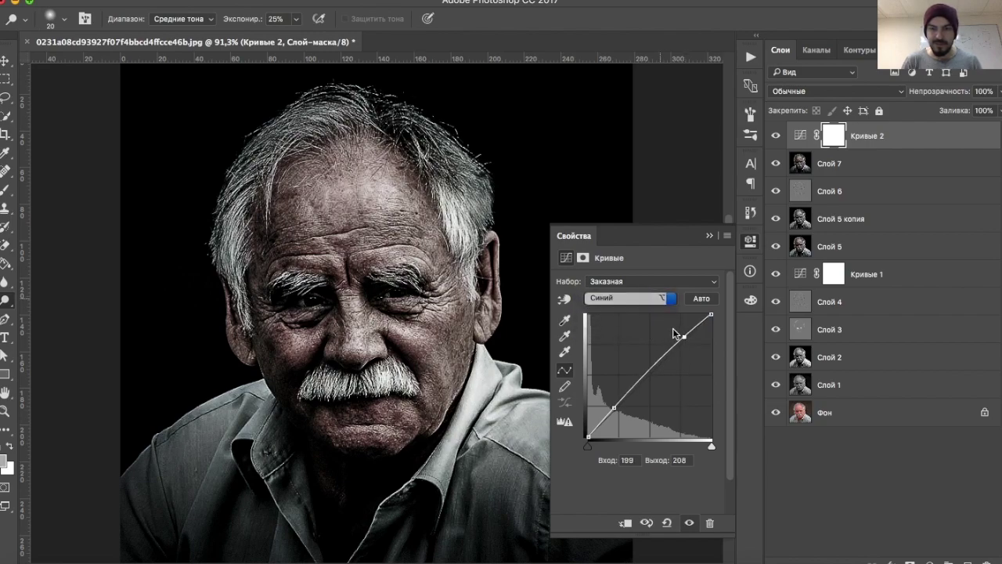
{"action": "left_click_drag", "start_coordinate": [617, 410], "coordinate": [611, 408]}
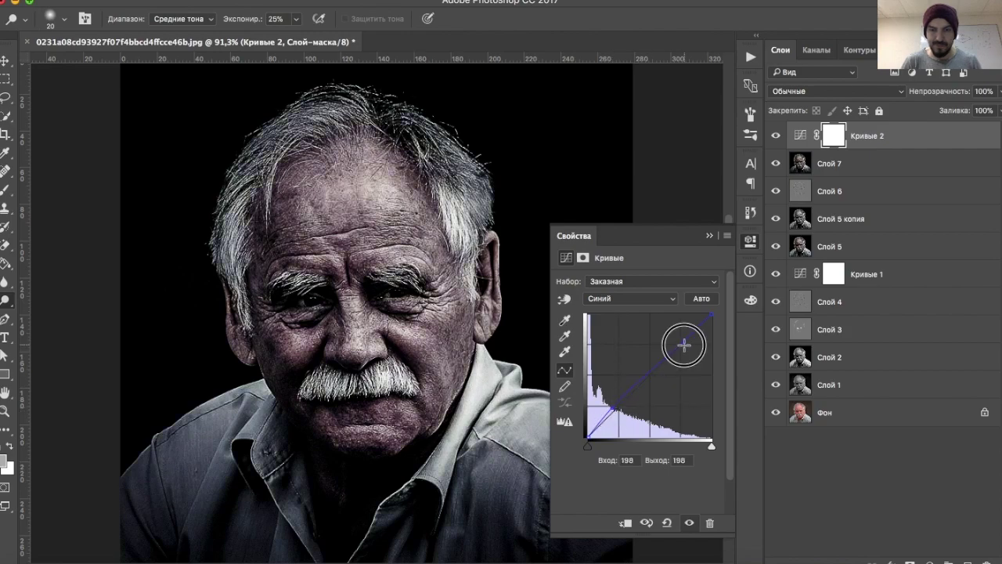
{"action": "left_click_drag", "start_coordinate": [683, 342], "coordinate": [692, 342]}
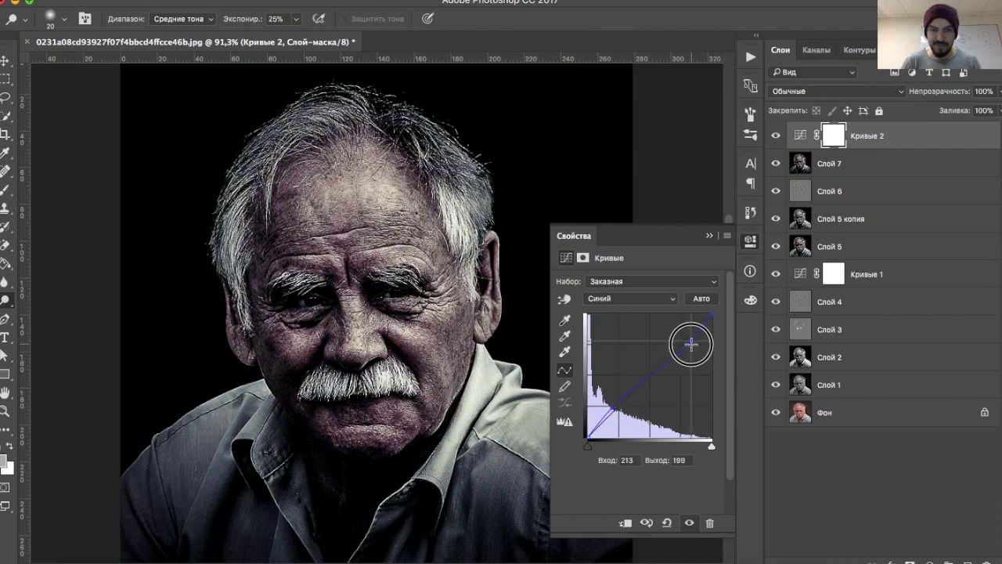
{"action": "left_click_drag", "start_coordinate": [615, 406], "coordinate": [612, 409]}
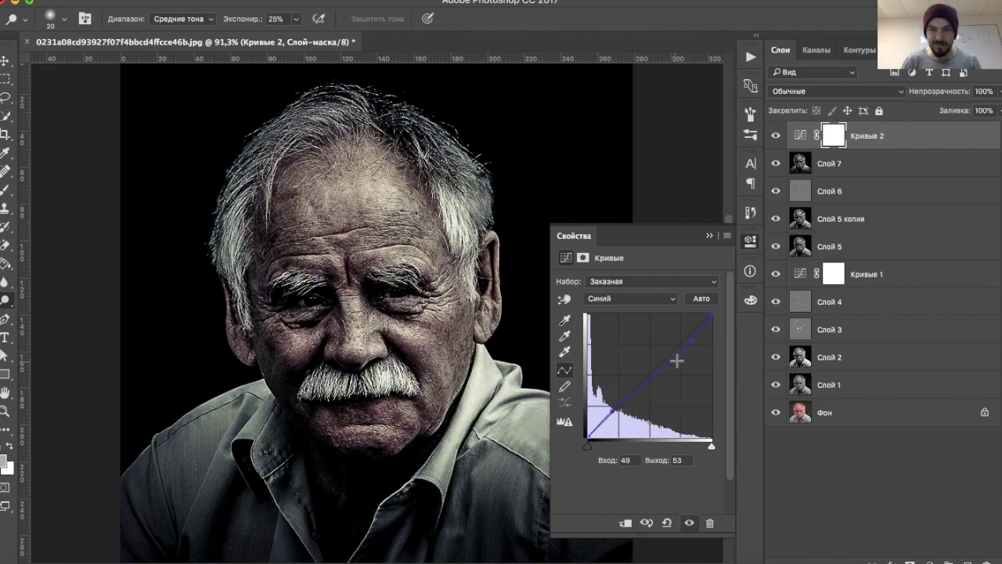
{"action": "left_click", "coordinate": [691, 343]}
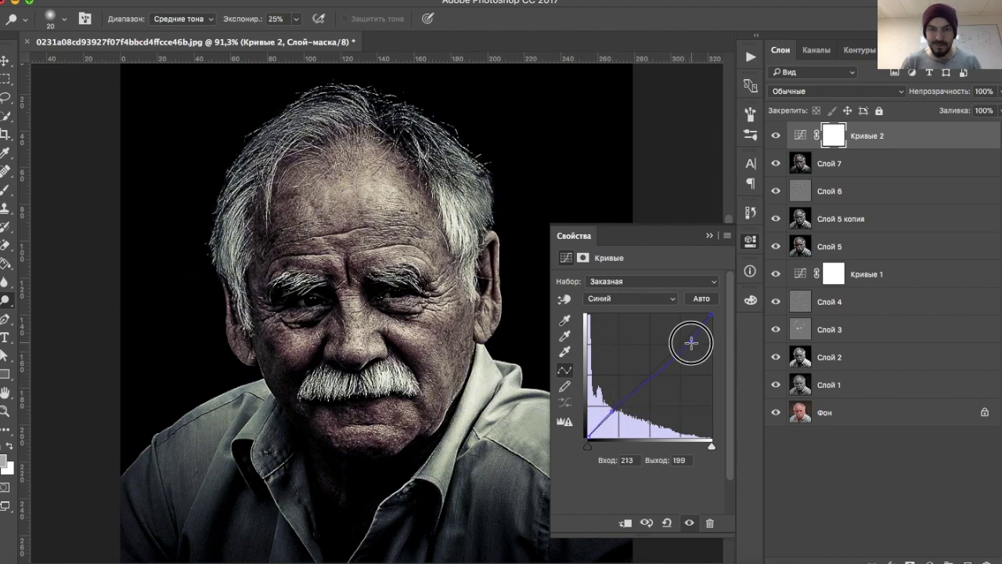
- Lower green slightly in the midtones and set the Curves layer opacity to 50%
{"action": "left_click", "coordinate": [639, 300]}
{"action": "left_click", "coordinate": [622, 286]}
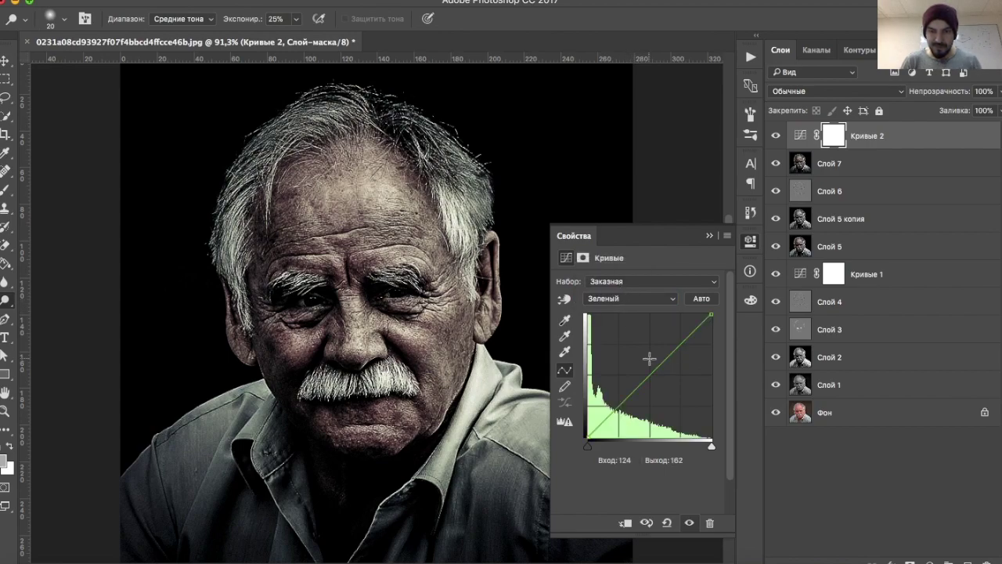
{"action": "left_click_drag", "start_coordinate": [651, 373], "coordinate": [652, 377]}
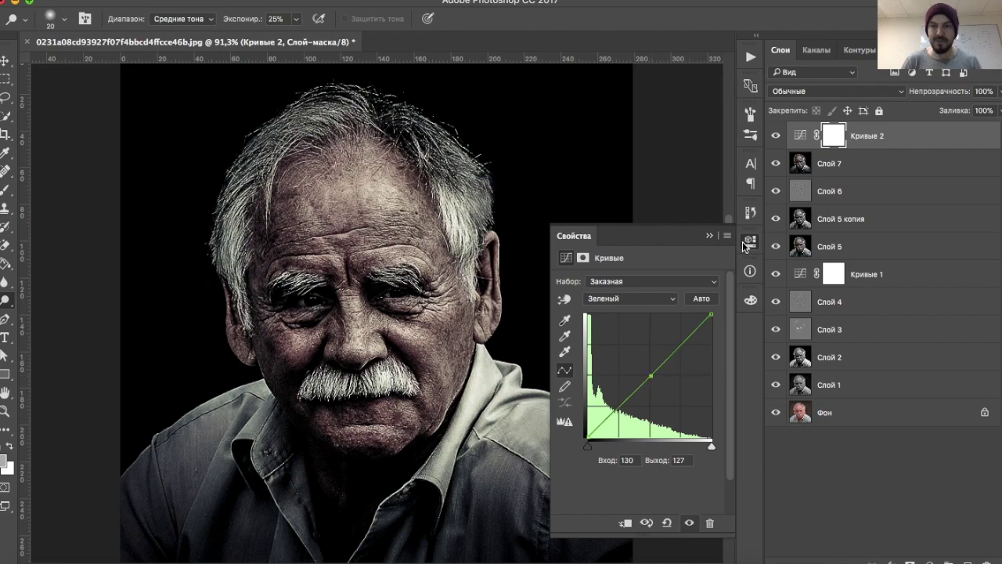
{"action": "left_click", "coordinate": [750, 240]}
{"action": "left_click", "coordinate": [983, 92]}
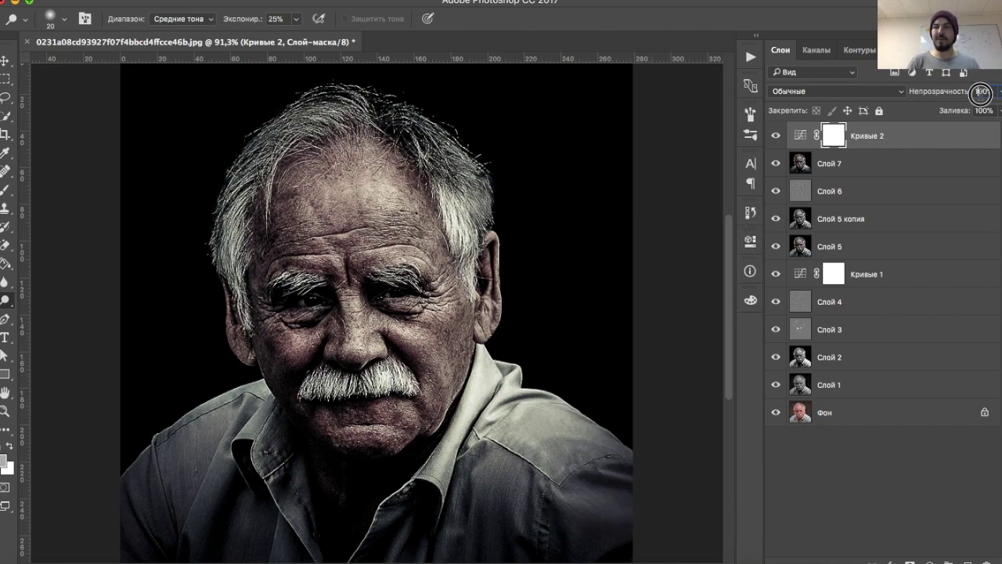
{"action": "type", "text": "5"}
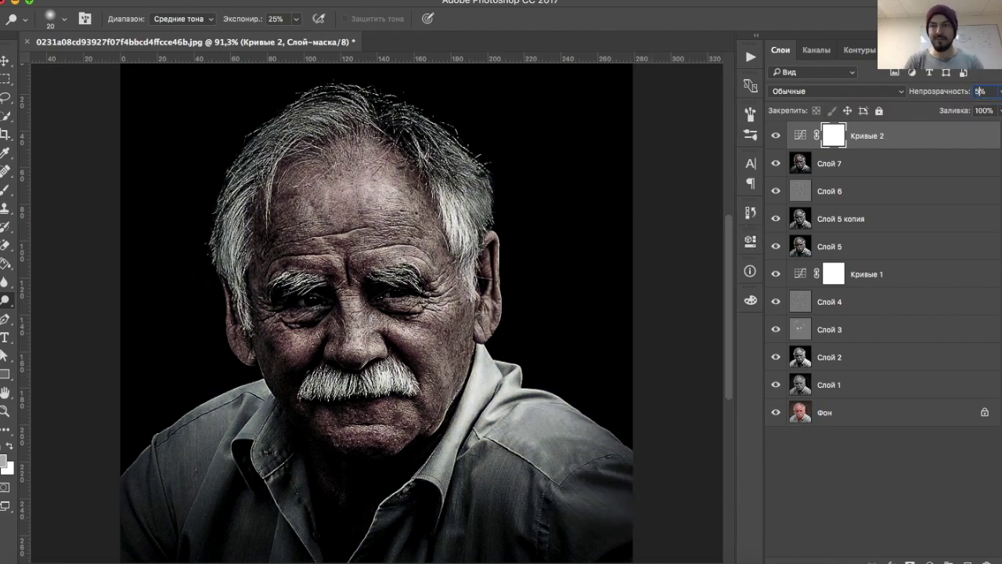
{"action": "left_click", "coordinate": [930, 561]}
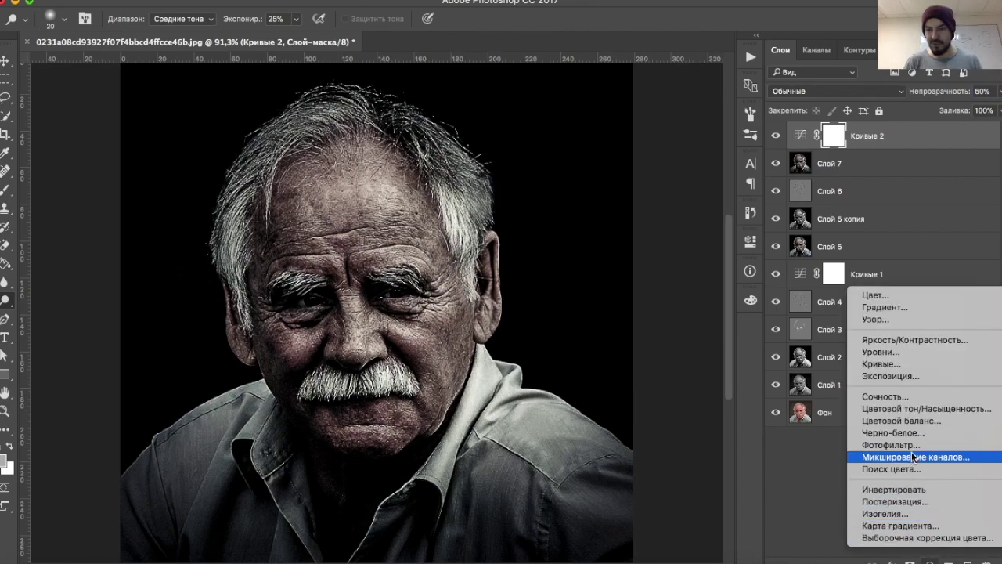
- Add a Hue/Saturation layer with overall saturation lowered to -29
{"action": "left_click", "coordinate": [907, 408]}
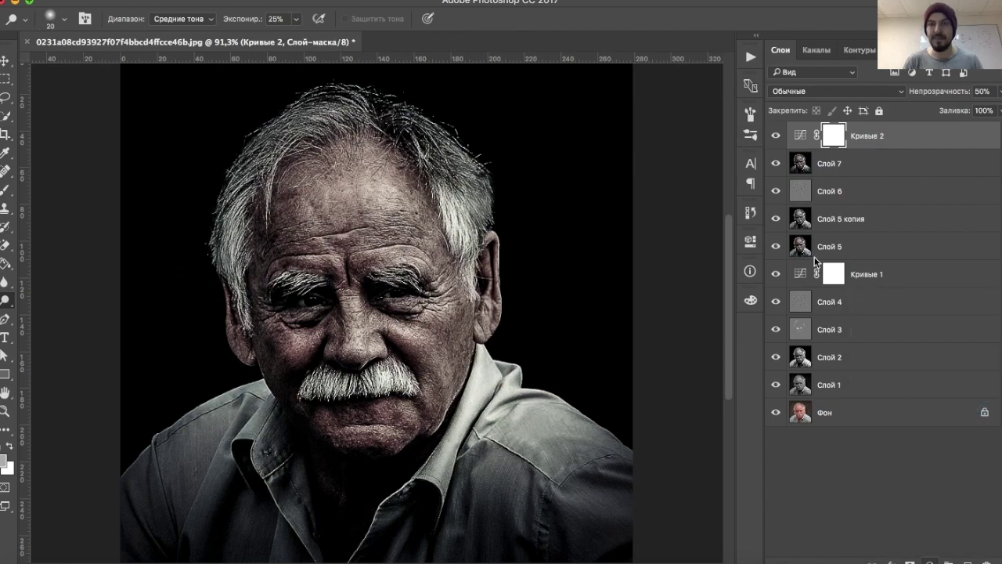
{"action": "left_click_drag", "start_coordinate": [638, 360], "coordinate": [624, 361]}
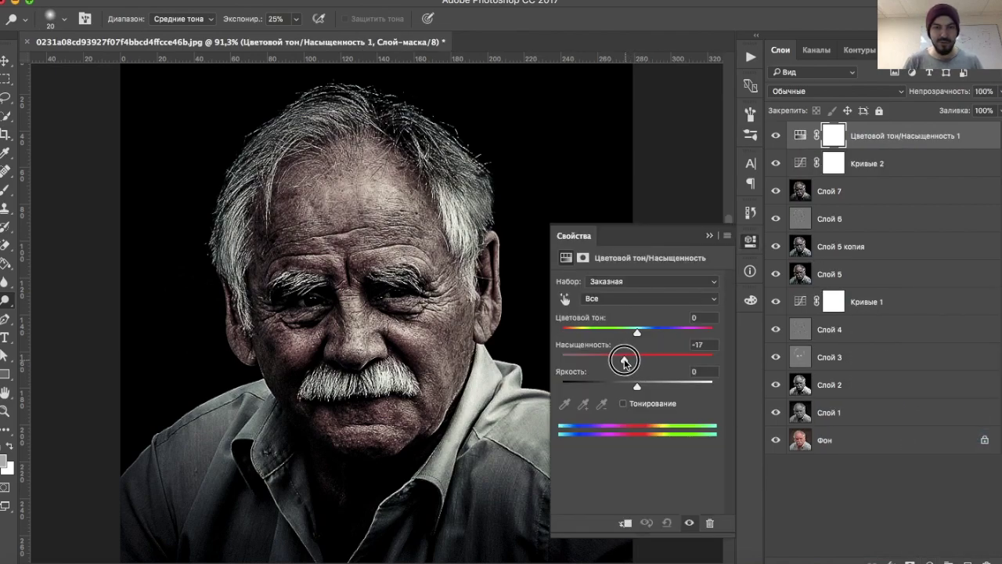
{"action": "left_click_drag", "start_coordinate": [624, 360], "coordinate": [615, 360]}
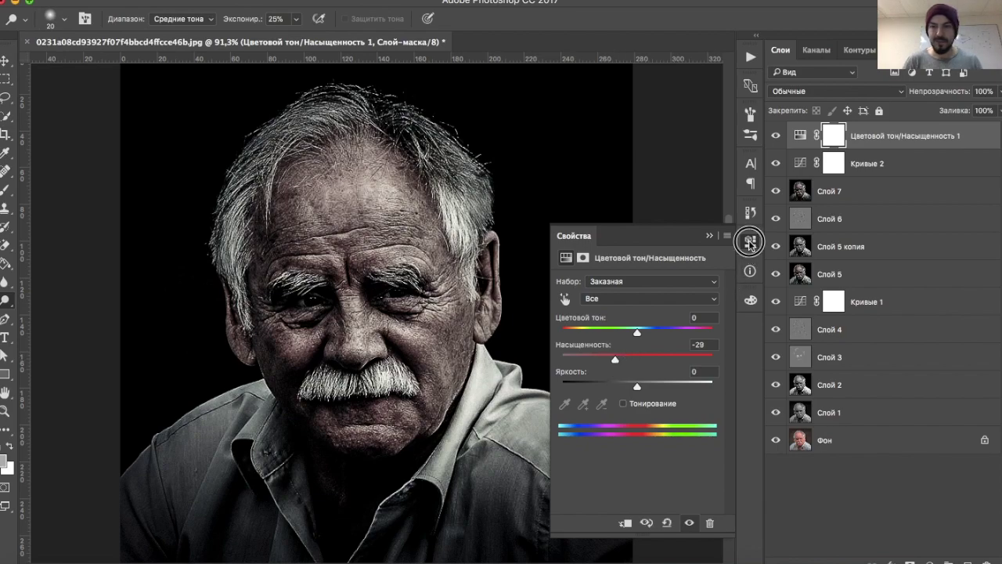
{"action": "left_click", "coordinate": [749, 243]}
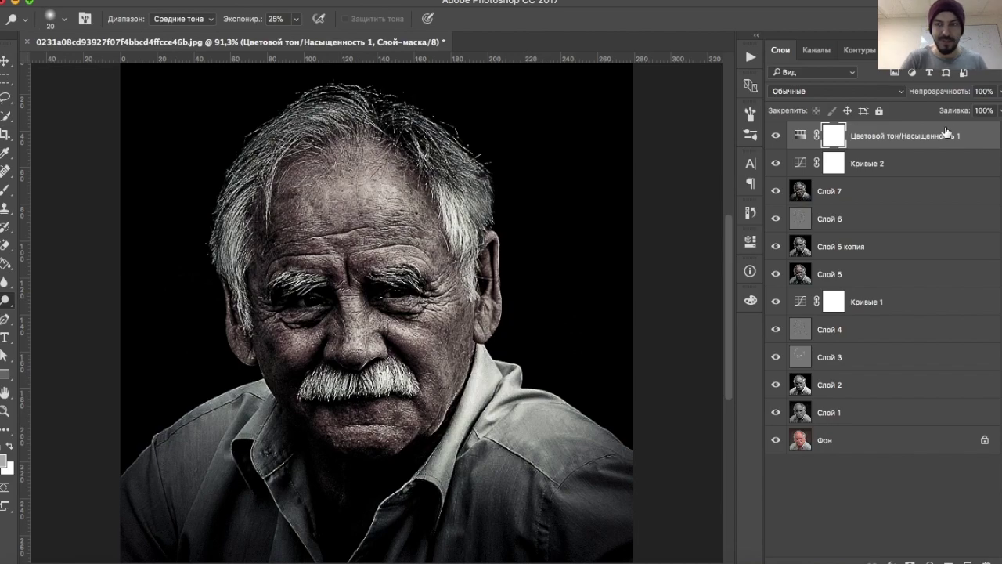
- Stamp visible edits into 'Слой 8', zoom out, and toggle before/after against the original
{"action": "key", "text": "ctrl+alt+shift+e"}
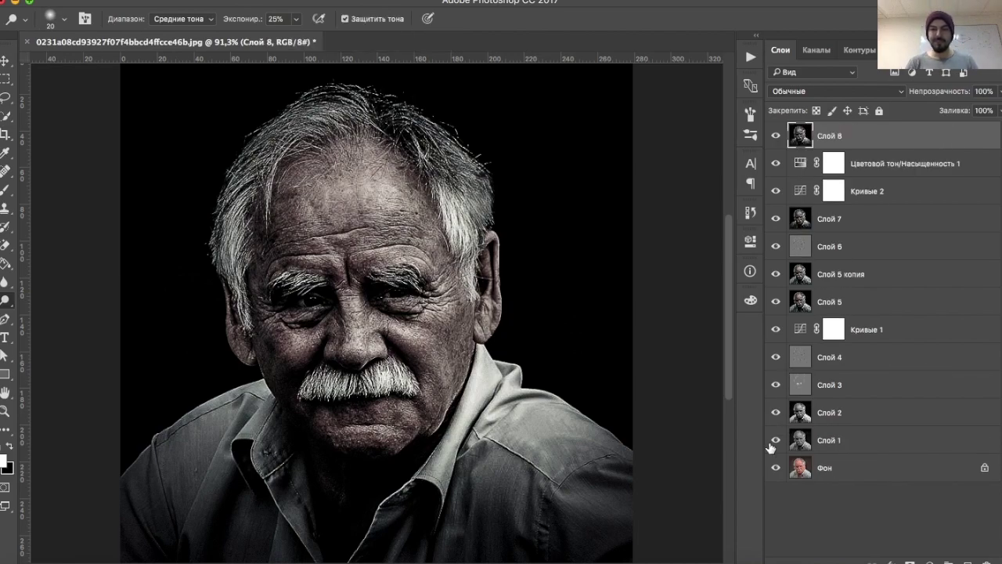
{"action": "key", "text": "ctrl+minus"}
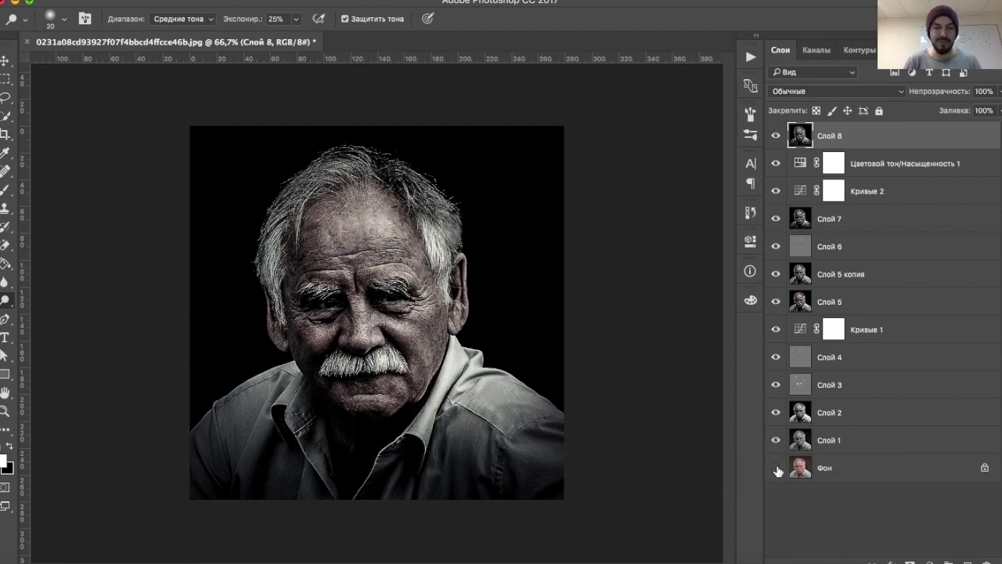
{"action": "left_click", "coordinate": [776, 468], "text": "alt"}
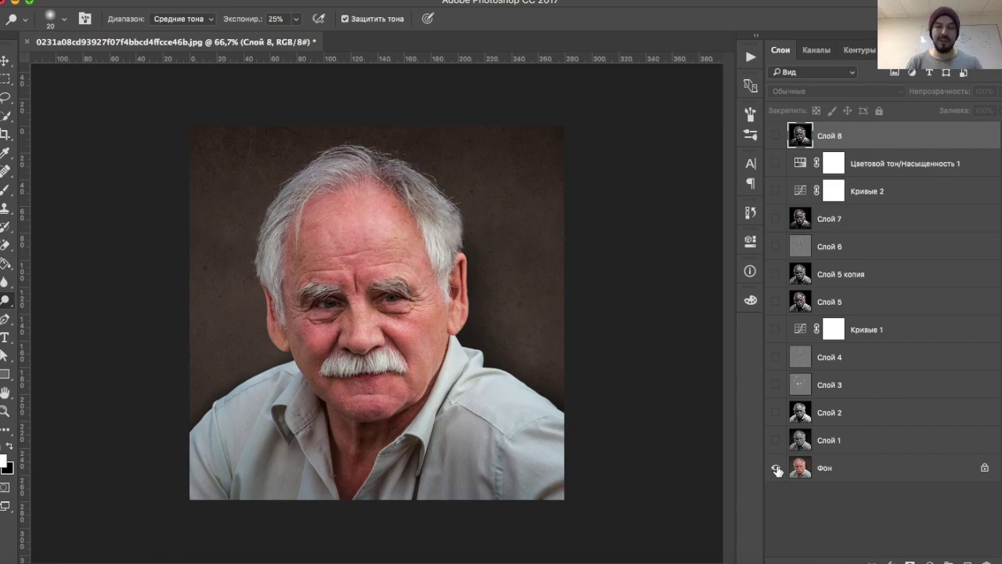
{"action": "left_click", "coordinate": [775, 468], "text": "alt"}
{"action": "left_click", "coordinate": [776, 469], "text": "alt"}
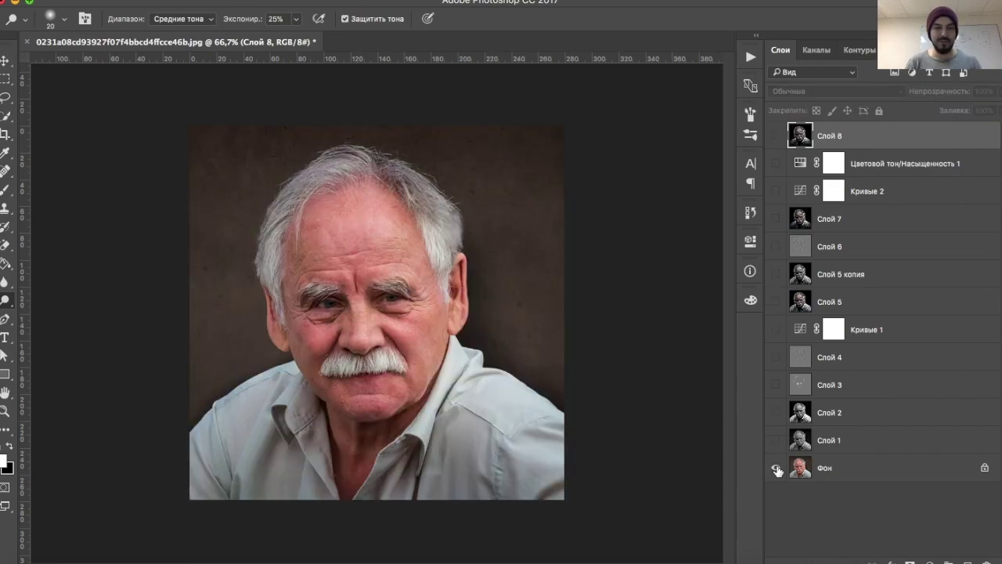
{"action": "left_click", "coordinate": [776, 468], "text": "alt"}
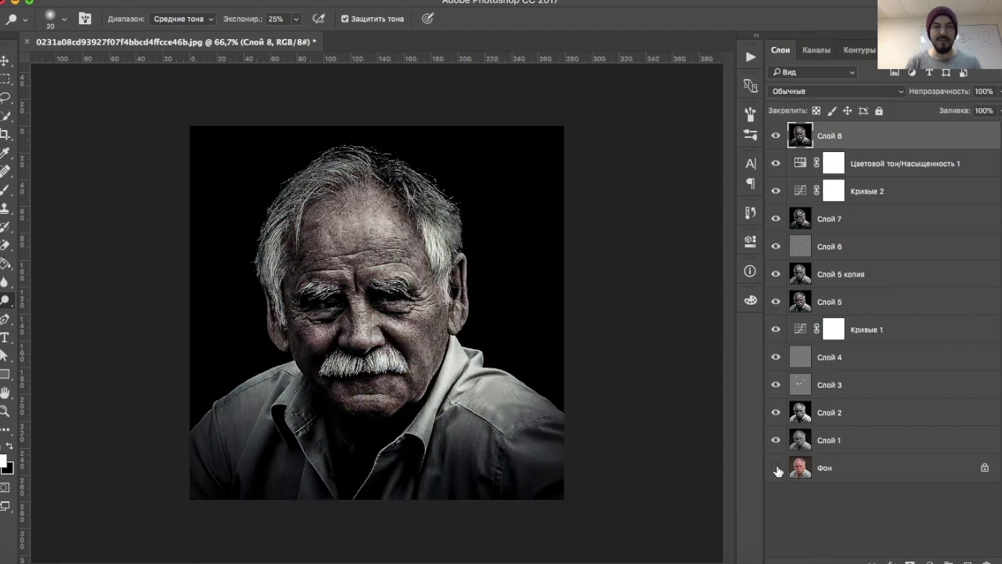
{"action": "left_click", "coordinate": [776, 468], "text": "alt"}
{"action": "left_click", "coordinate": [776, 468], "text": "alt"}
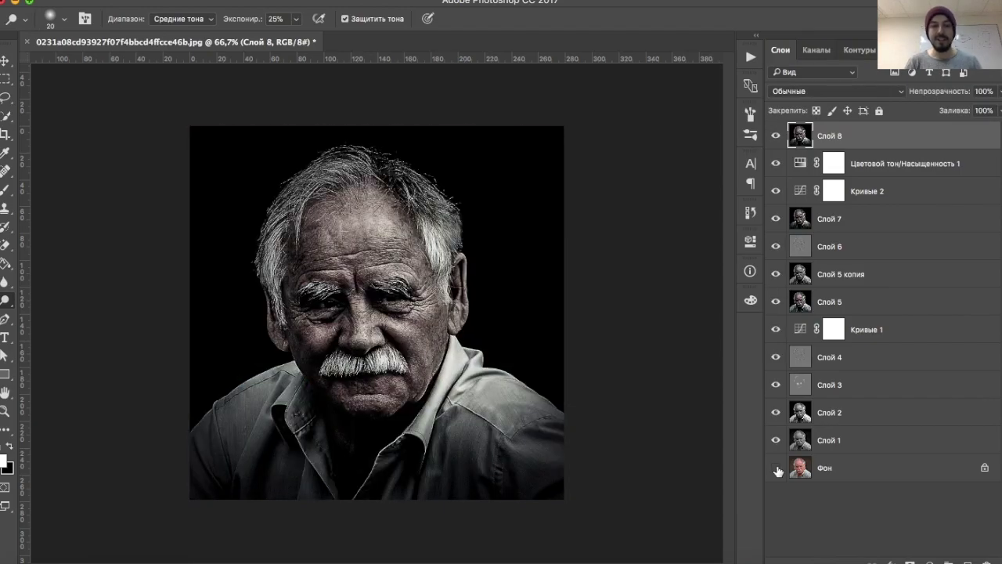